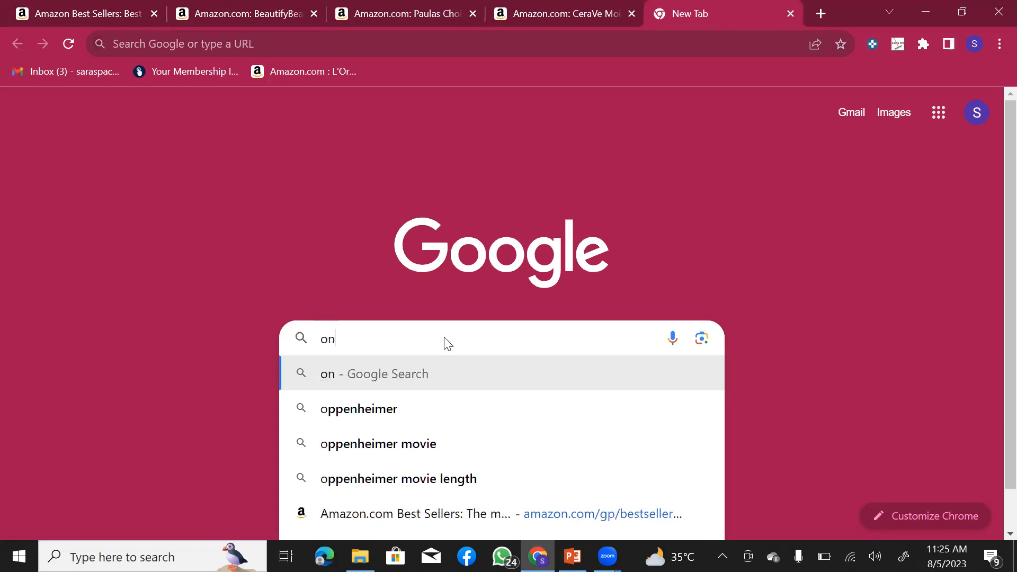
- Search Google for "online seller addon chrome extension" and open the Online Seller Addon page in the Chrome Web Store
text(e)
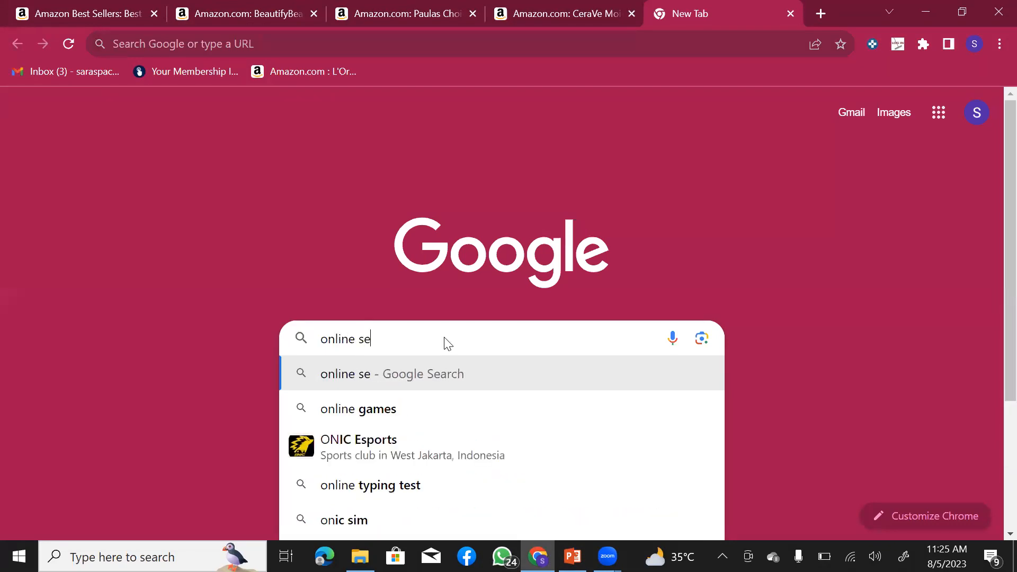
text(ller adon)
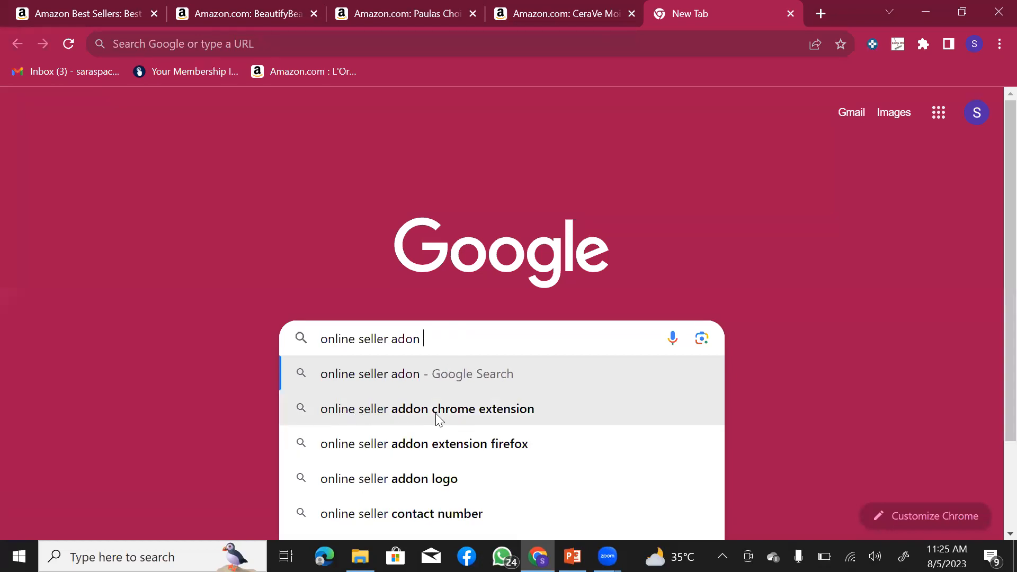
click(477, 413)
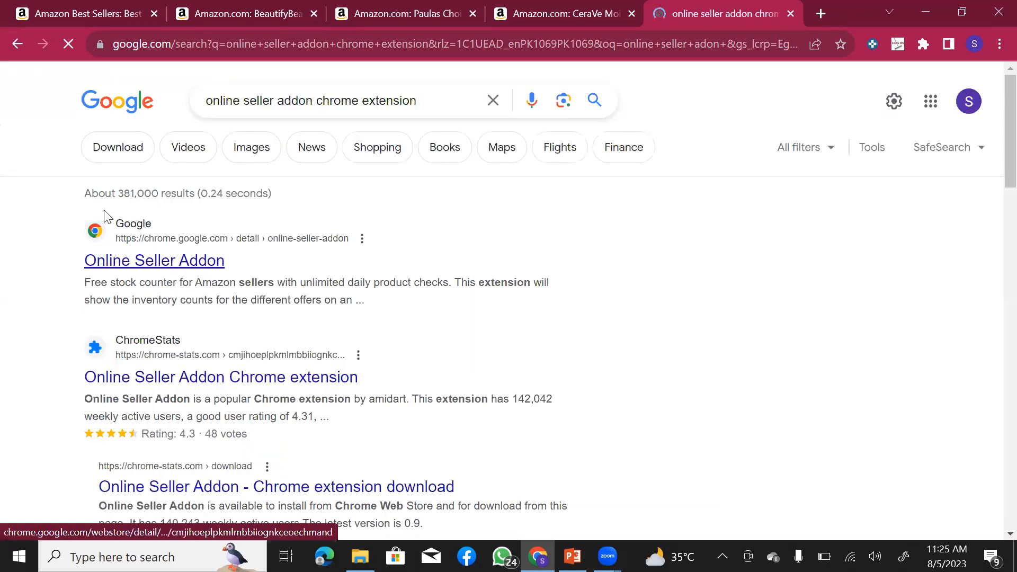
click(140, 268)
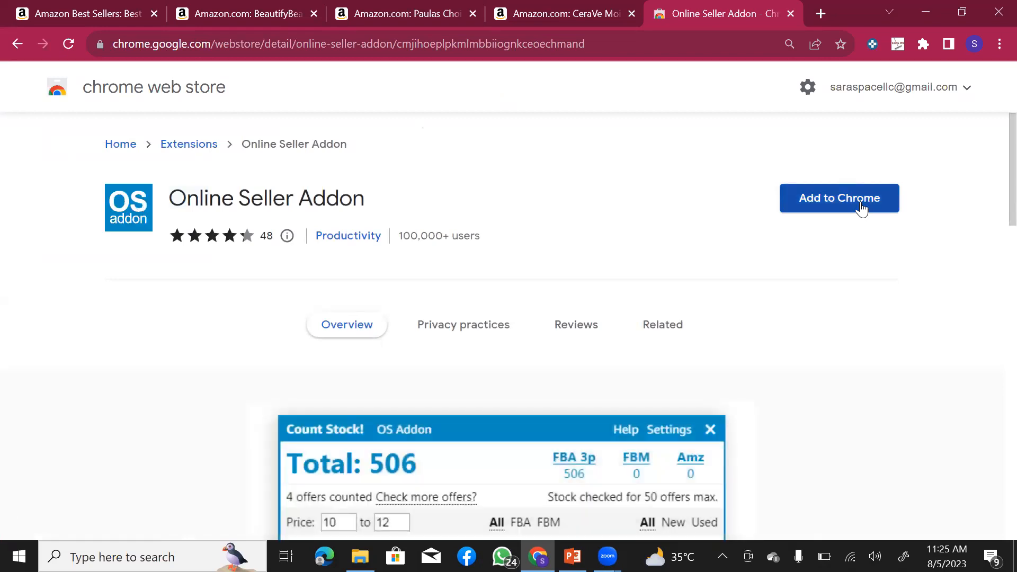
- Install the Online Seller Addon extension, pin it to the browser toolbar, and reload the store page
click(860, 201)
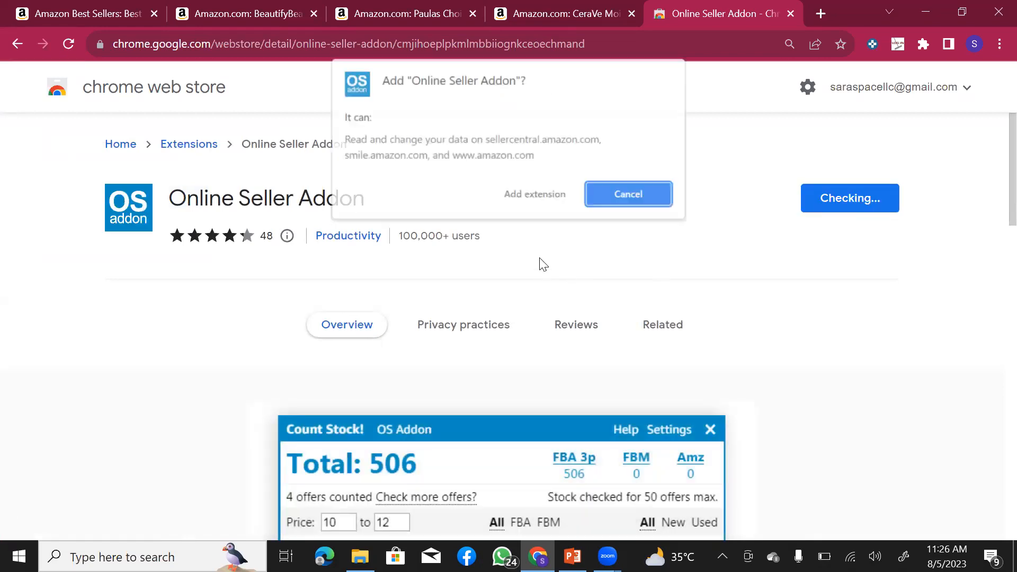
click(536, 196)
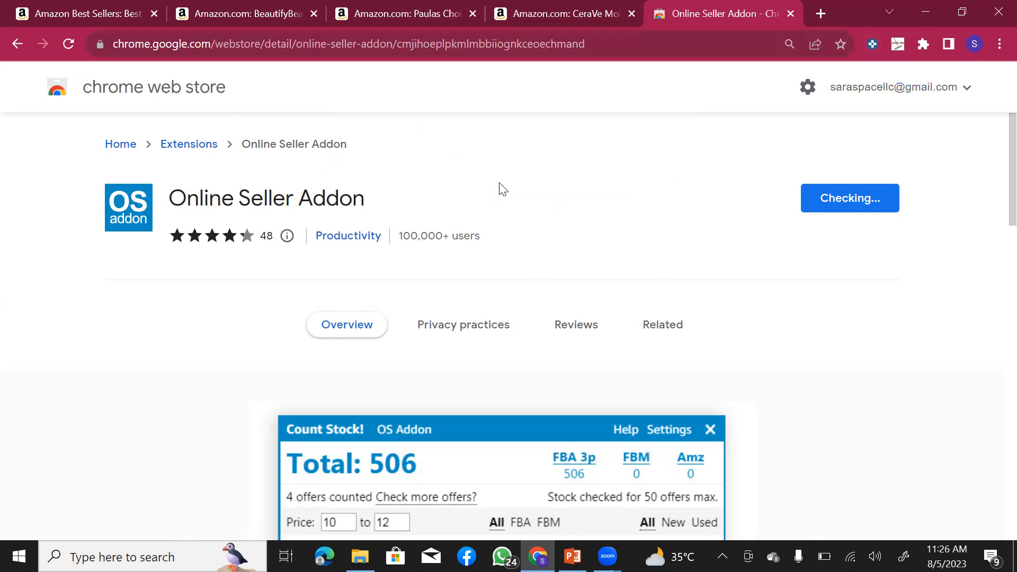
click(922, 45)
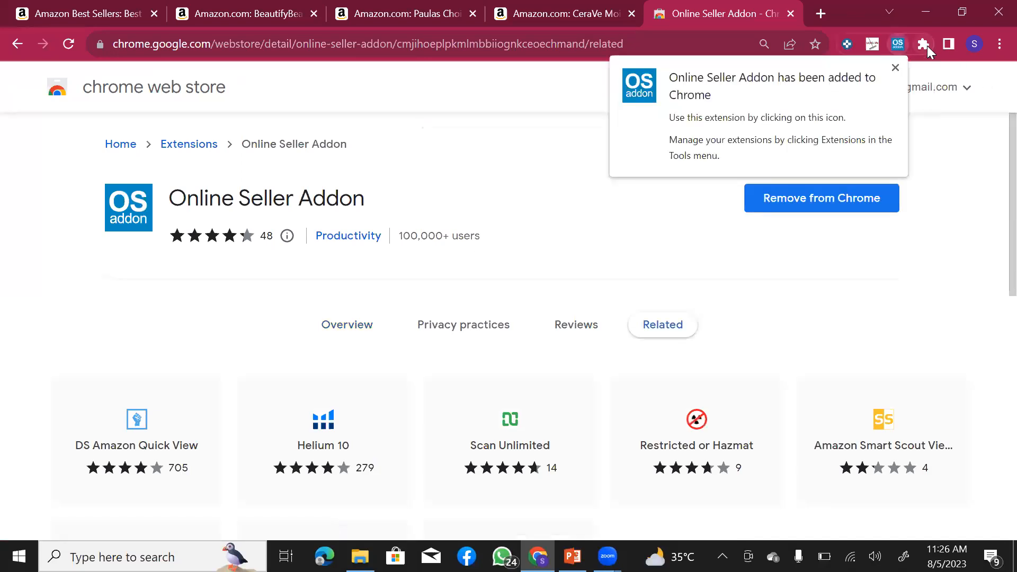
click(924, 46)
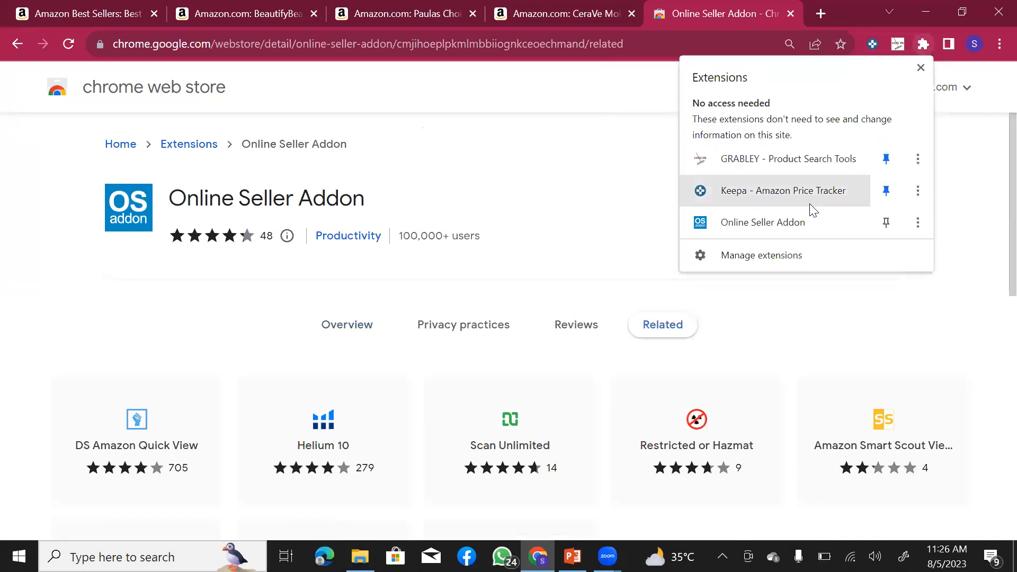
click(889, 222)
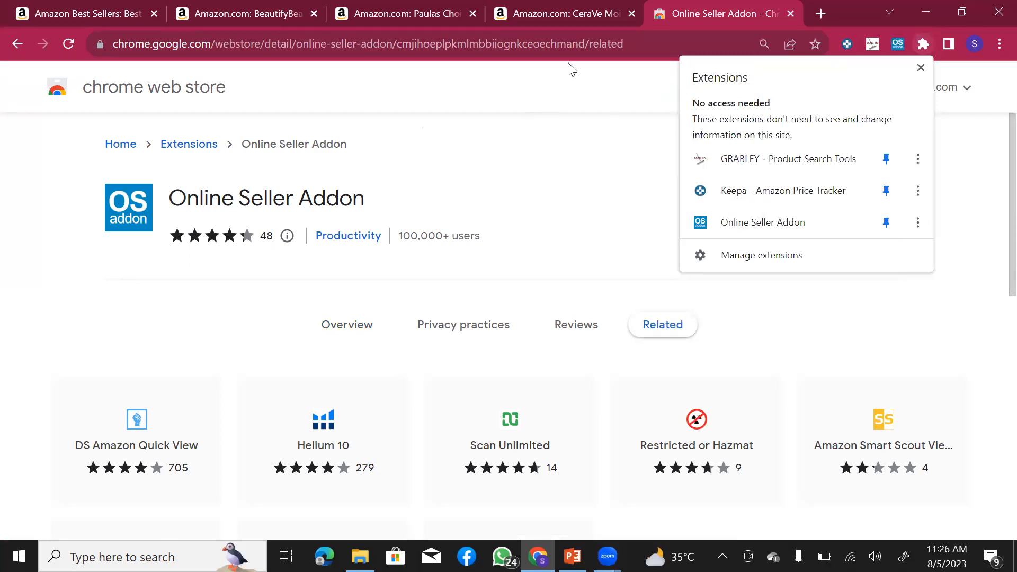
click(68, 45)
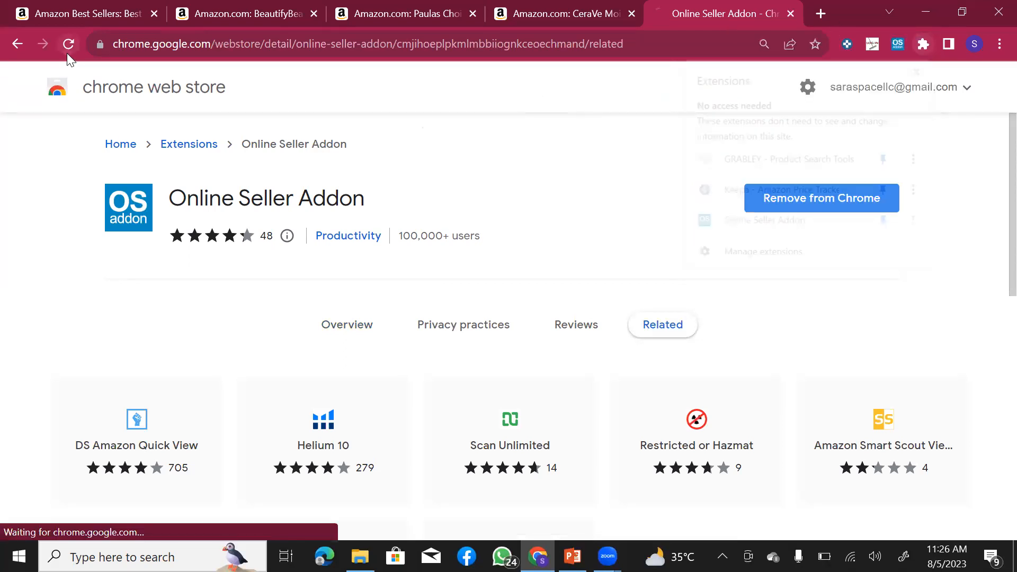
- Count the sellers' stock of the BeautifyBeauties Hair Spray Bottle listing with Online Seller Addon
click(58, 10)
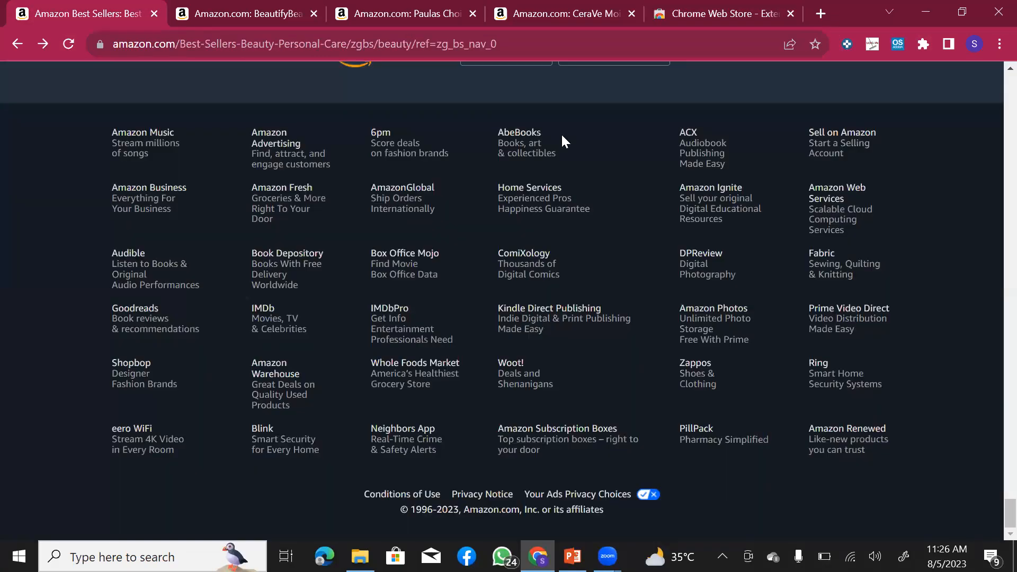
click(184, 10)
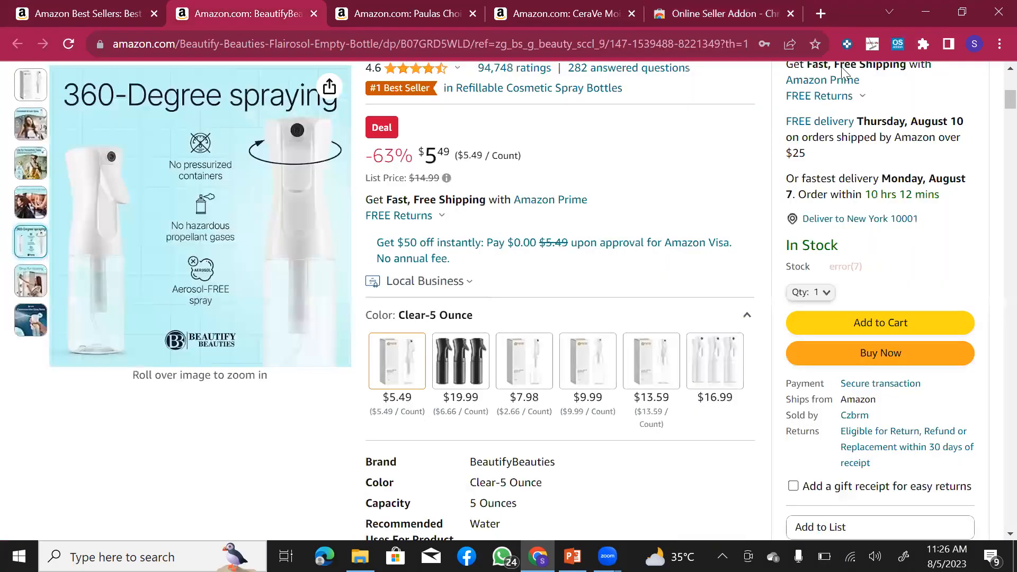
click(902, 48)
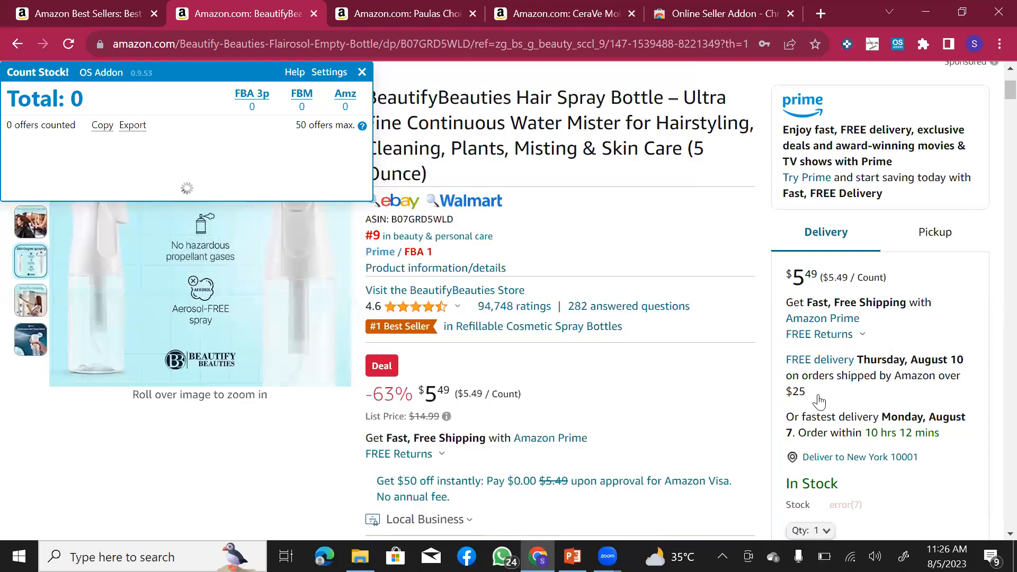
scroll(819, 401, down, 10)
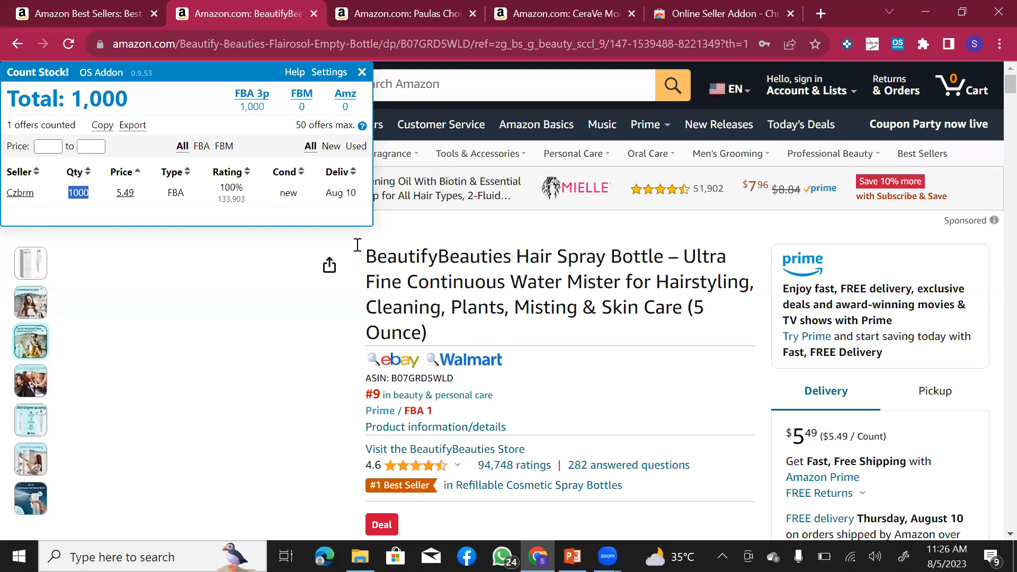
- Switch to PowerPoint, review the Assignment 01 and How To Analyze Product slides, and return to the Amazon listing in Chrome
key(alt+Tab)
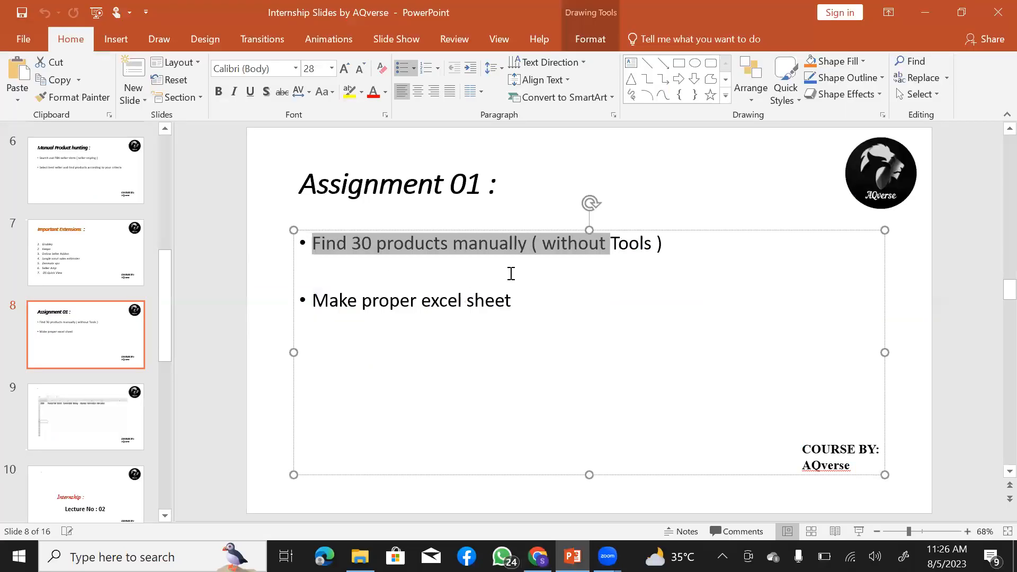
triple_click(593, 252)
click(79, 501)
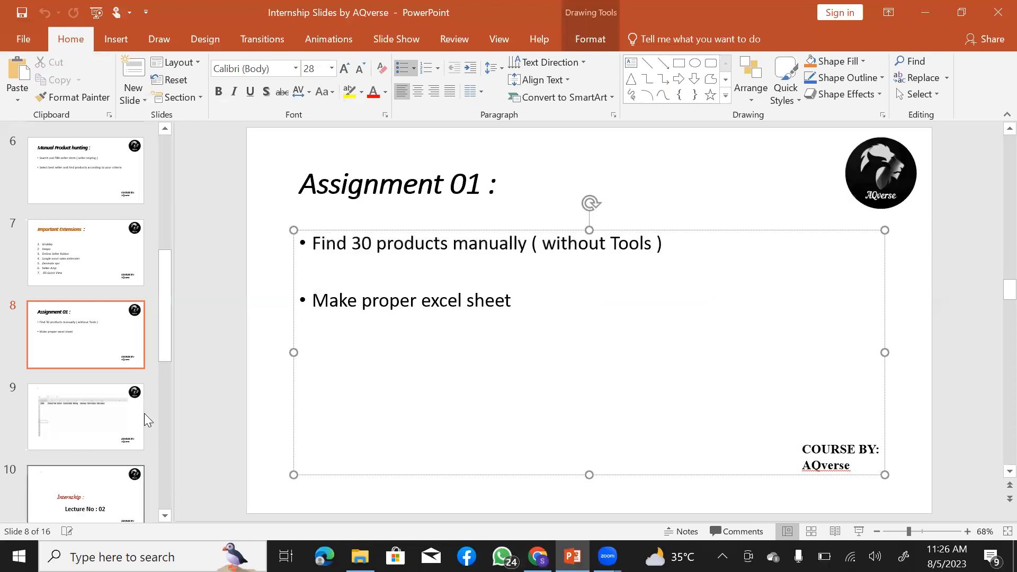
scroll(416, 344, down, 3)
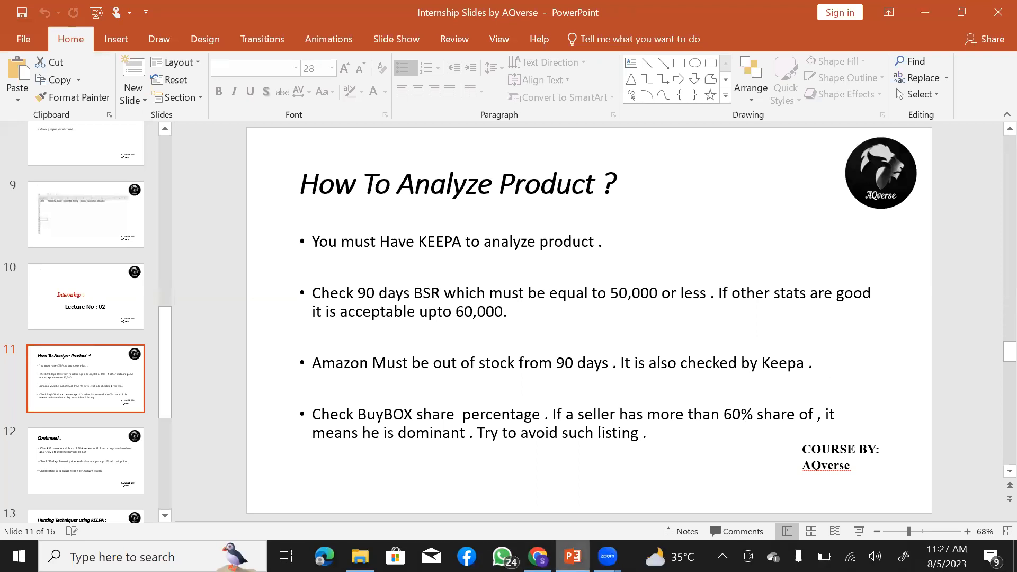
click(572, 556)
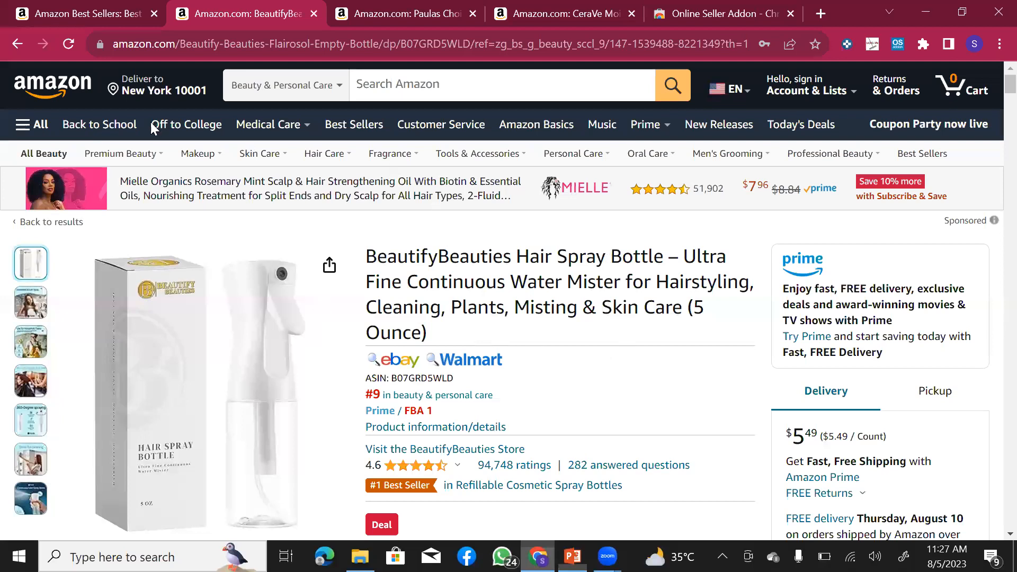
- Examine the Keepa price history chart and the Keepa settings on the hair spray bottle listing
scroll(357, 327, down, 20)
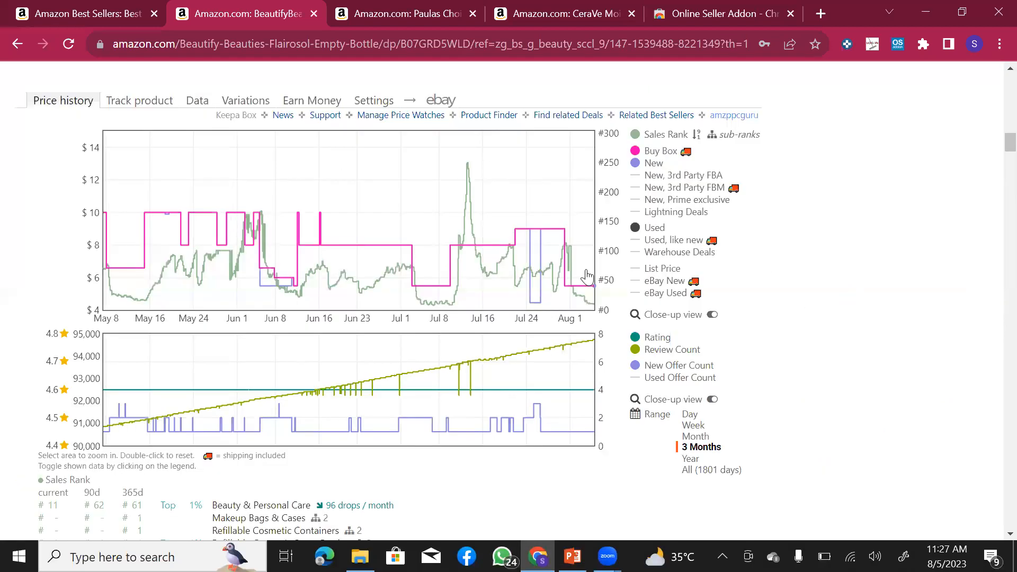
scroll(671, 323, up, 8)
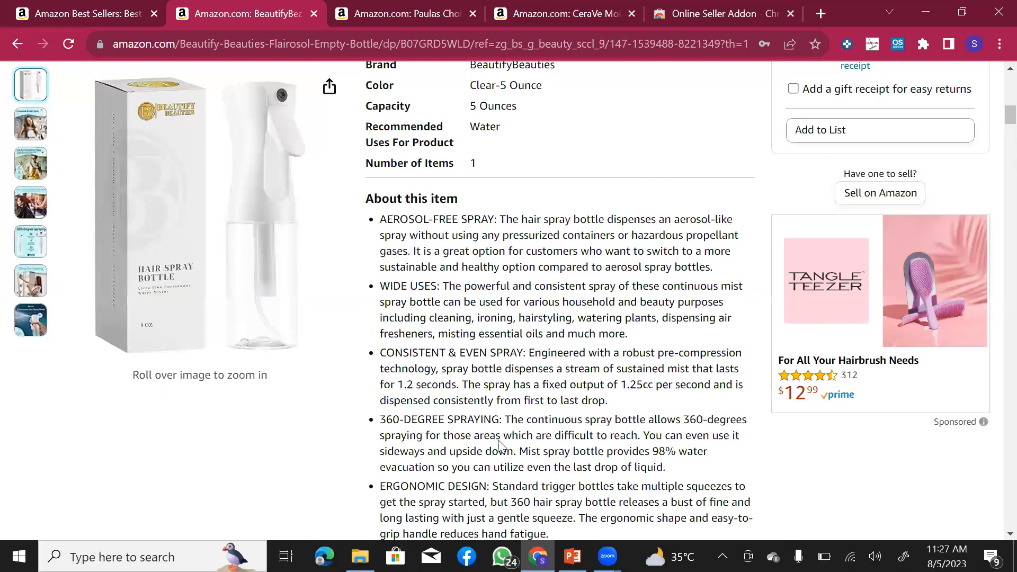
scroll(780, 260, down, 8)
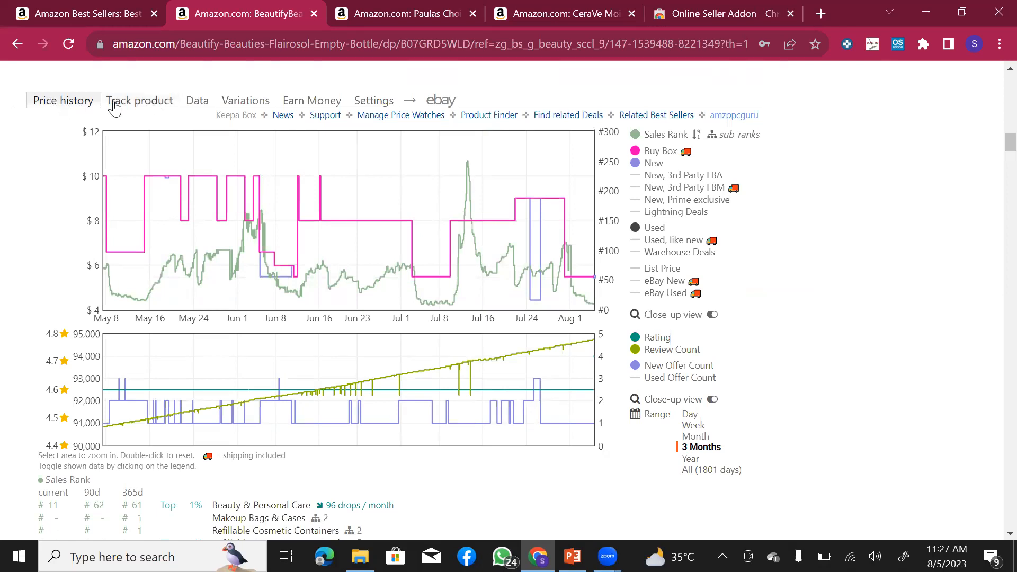
click(296, 103)
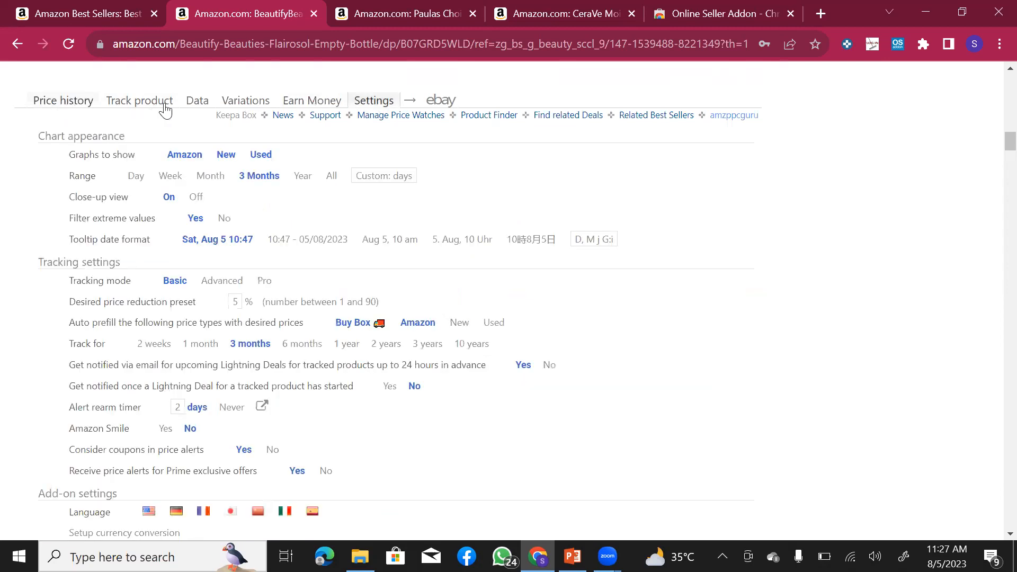
click(194, 106)
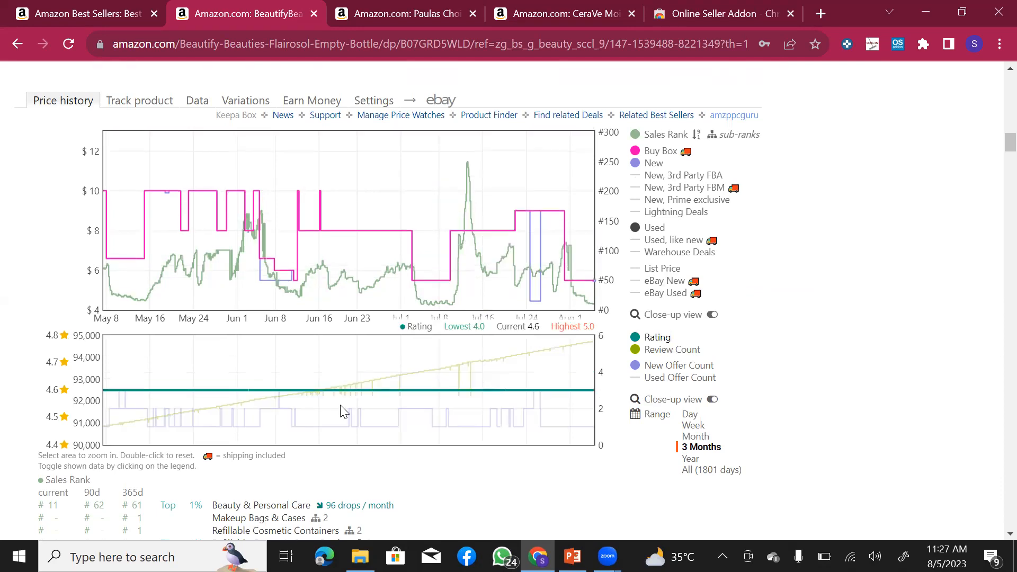
- Review the listing's Keepa data, covering product details, Buy Box statistics and offers
click(195, 105)
click(130, 127)
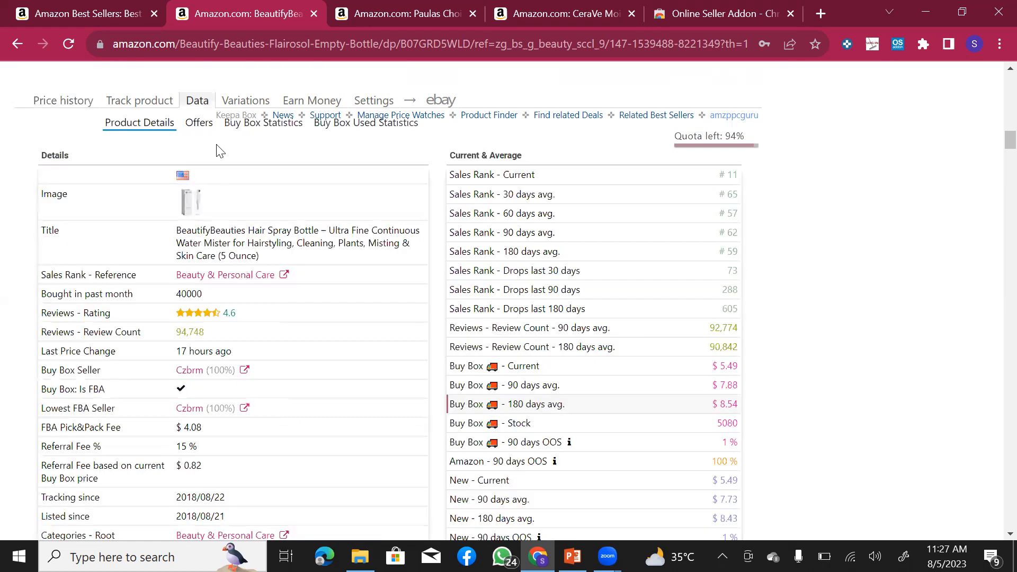
click(261, 132)
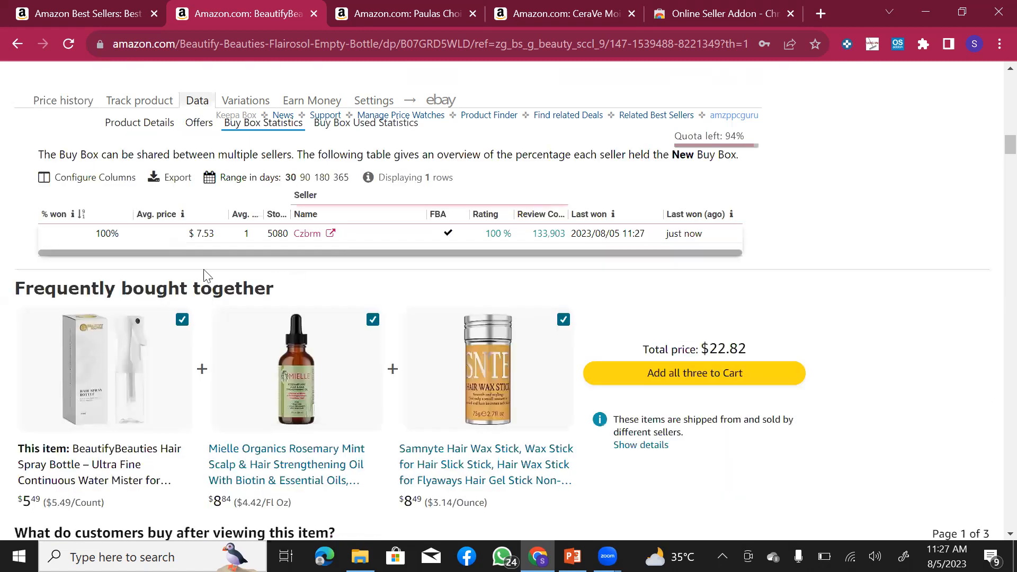
click(200, 127)
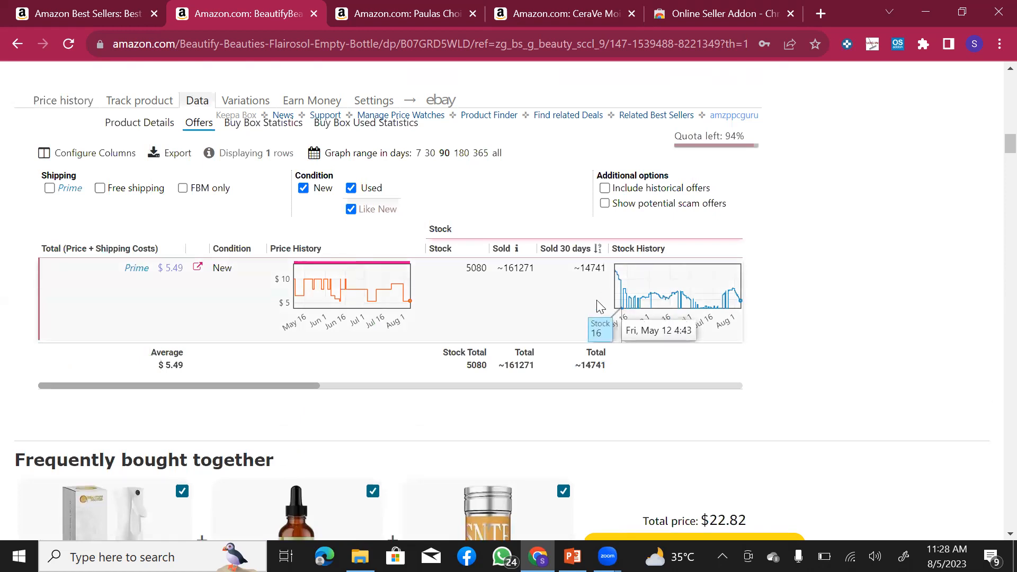
click(108, 128)
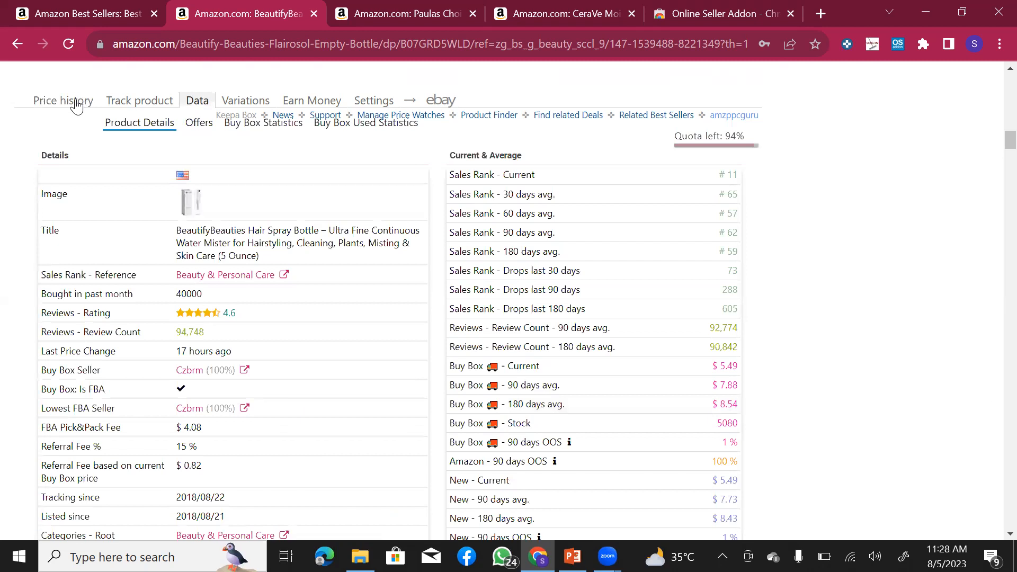
- Hide Sales Rank, New, Buy Box, Used, Rating, Review Count and New Offer Count in the Keepa price history charts
click(74, 102)
mouse_move(221, 260)
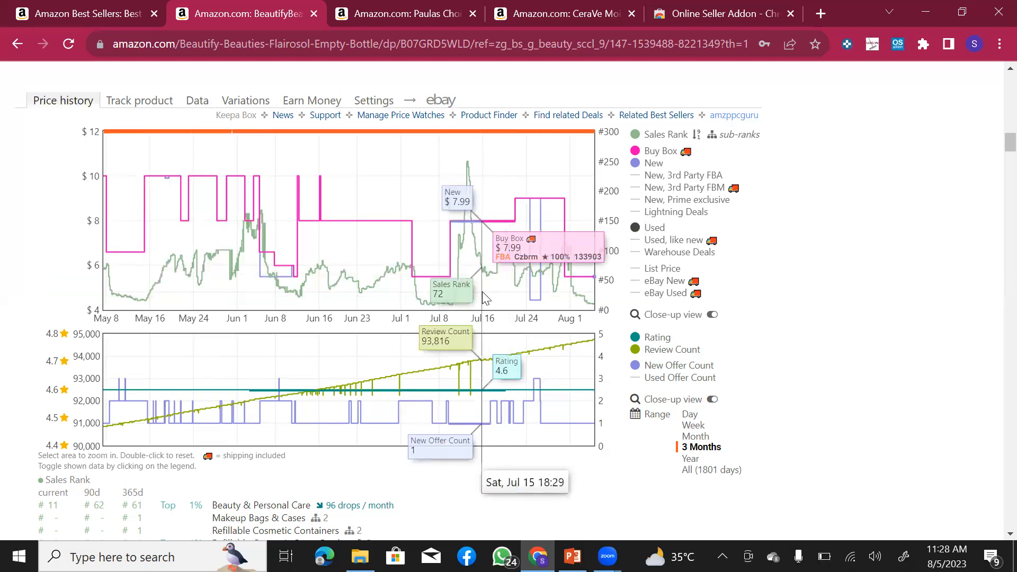
click(635, 135)
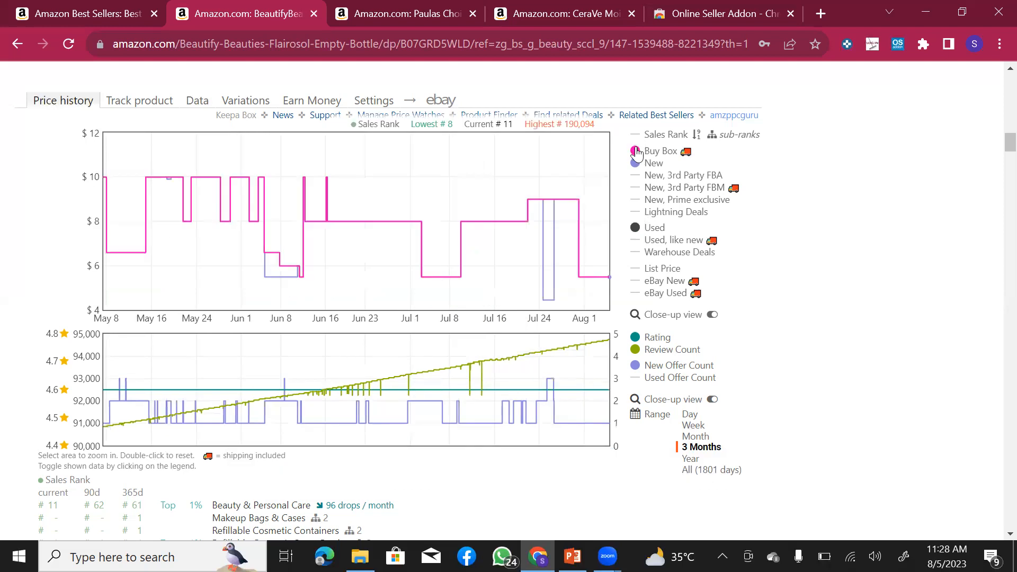
click(635, 163)
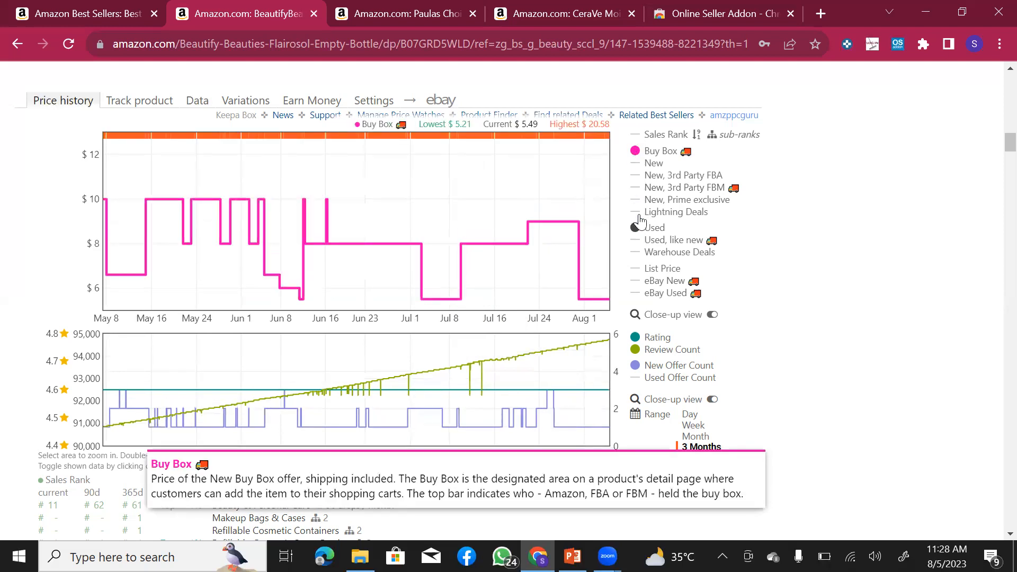
click(635, 151)
click(636, 228)
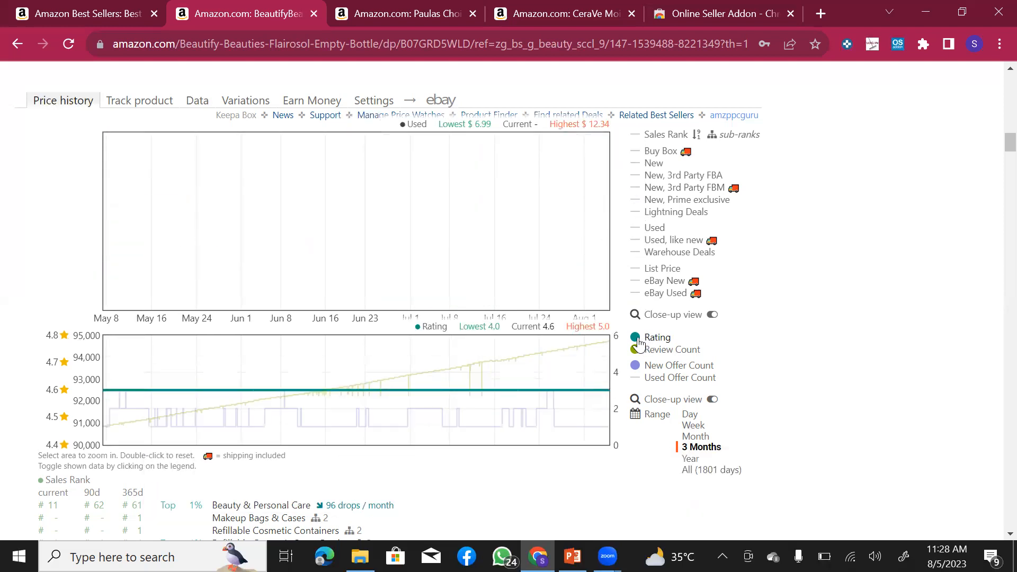
click(636, 339)
click(635, 350)
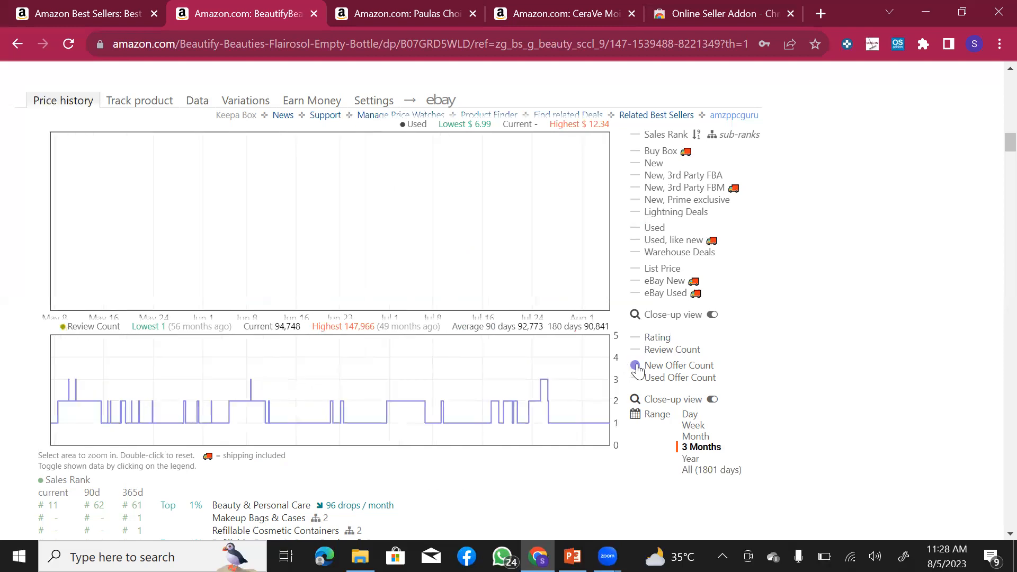
click(636, 365)
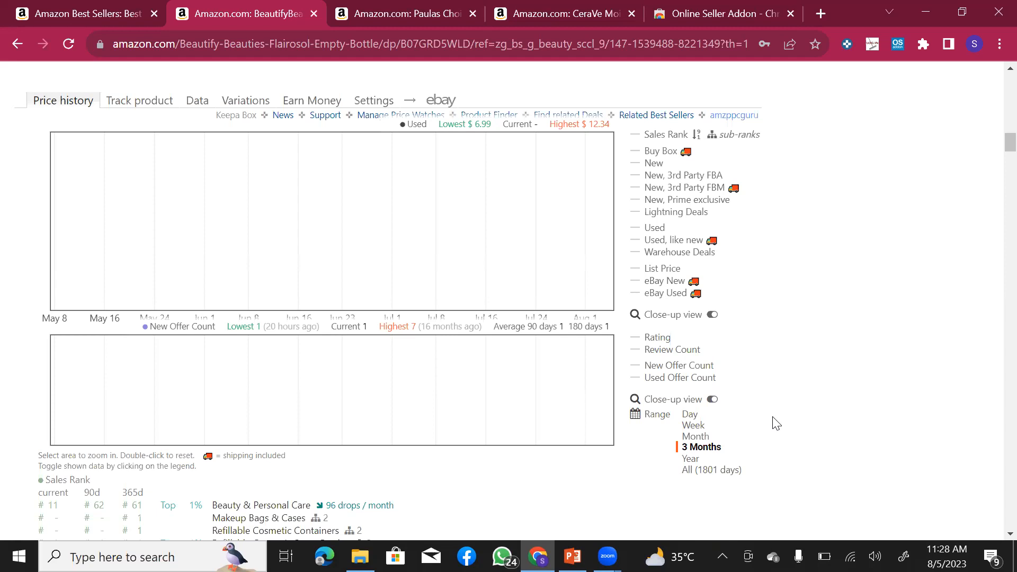
- Show only the Sales Rank curve in the Keepa price history chart
mouse_move(655, 146)
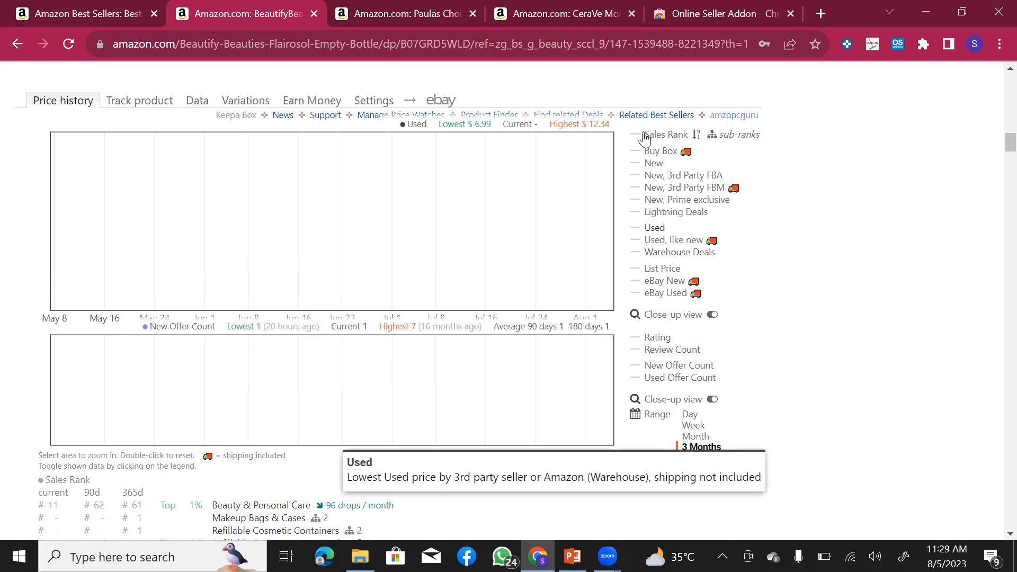
click(645, 136)
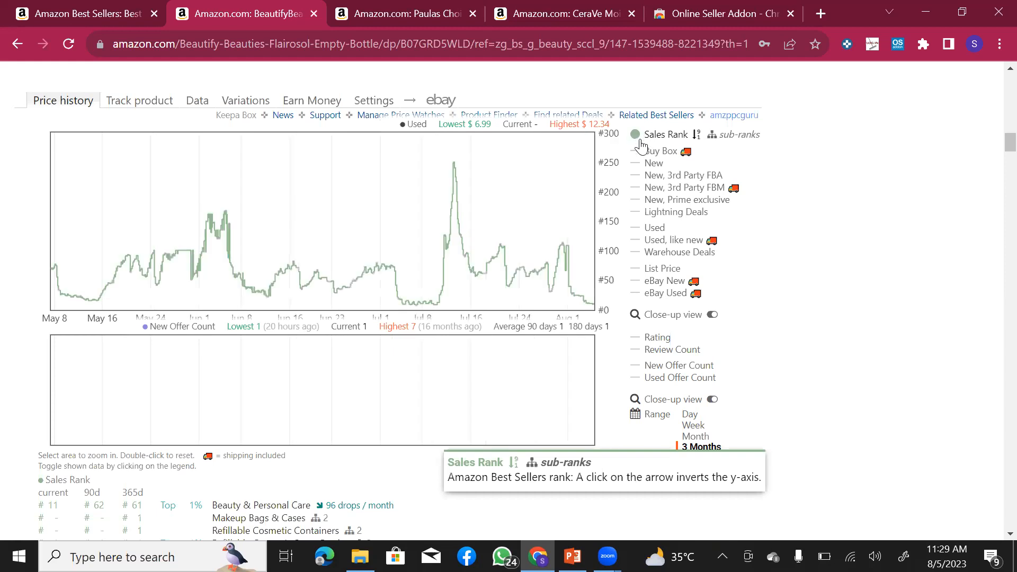
- Show the Buy Box curve alongside Sales Rank in the Keepa price history chart and compare the two over three months
click(638, 136)
click(638, 136)
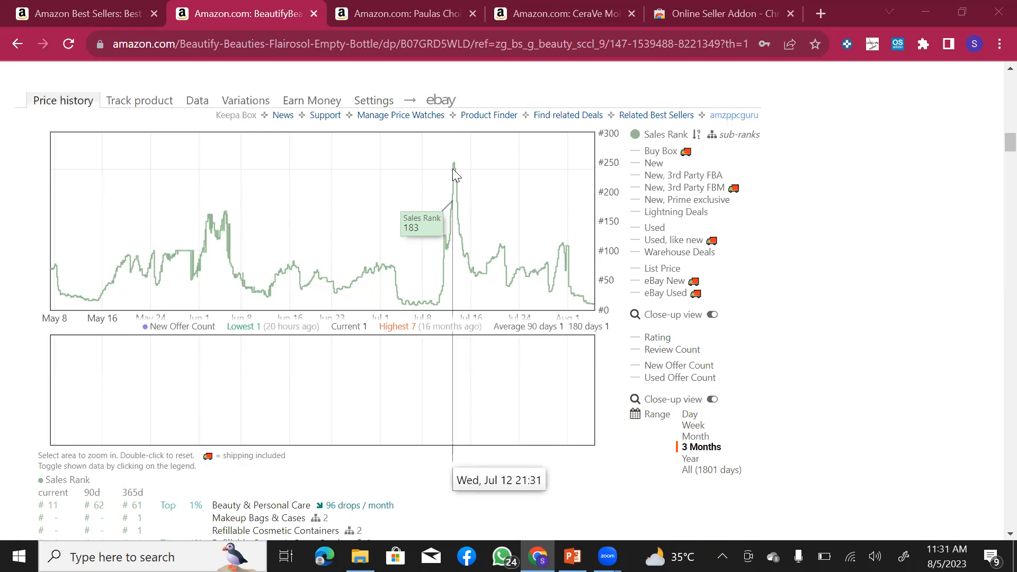
click(640, 152)
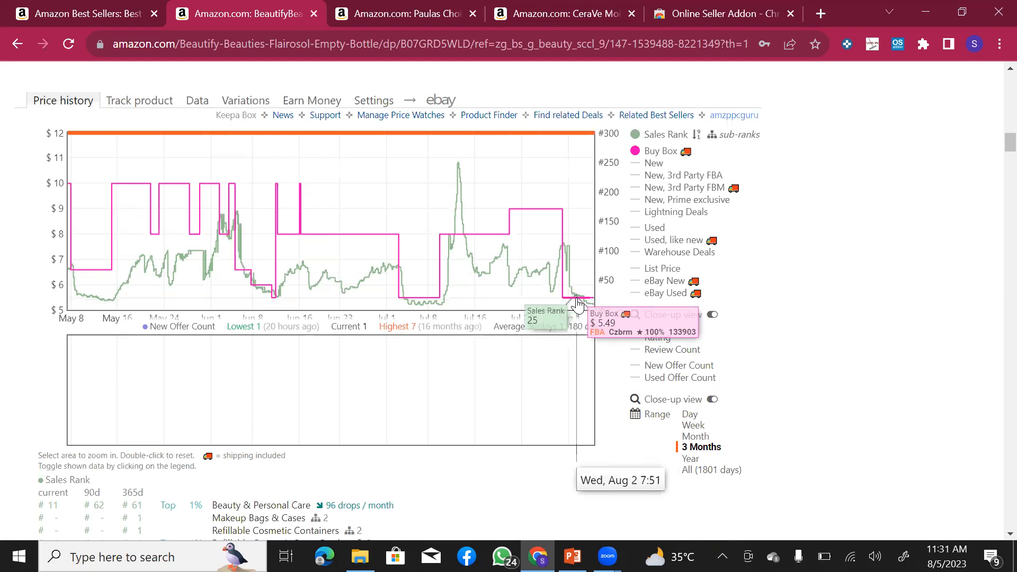
scroll(577, 305, down, 1)
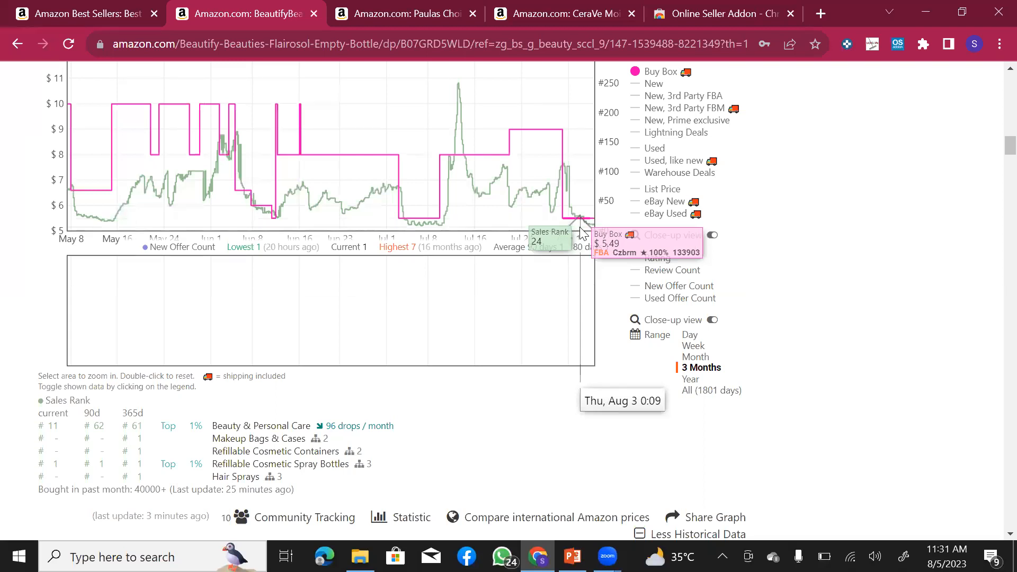
scroll(588, 233, up, 1)
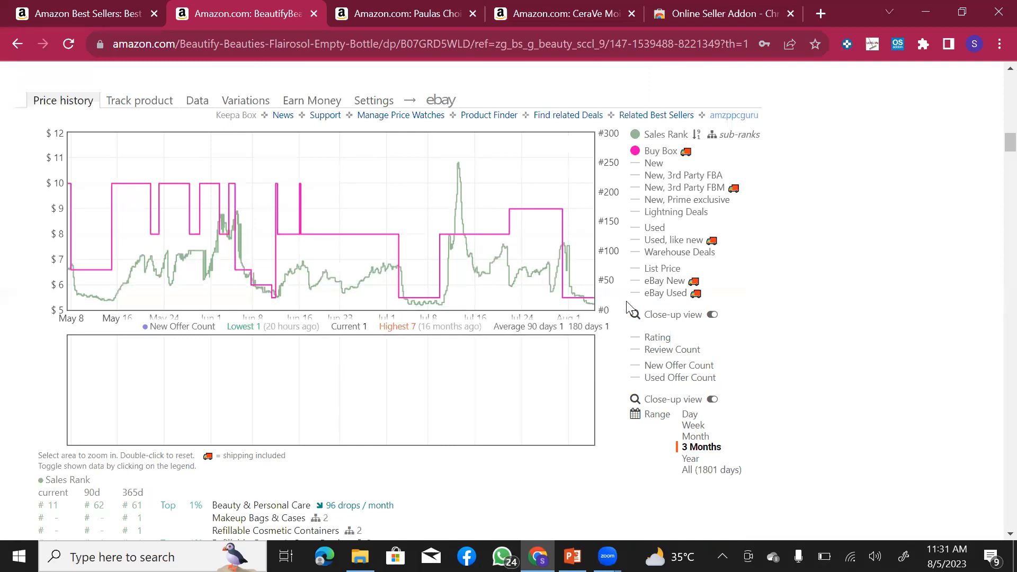
scroll(576, 307, down, 1)
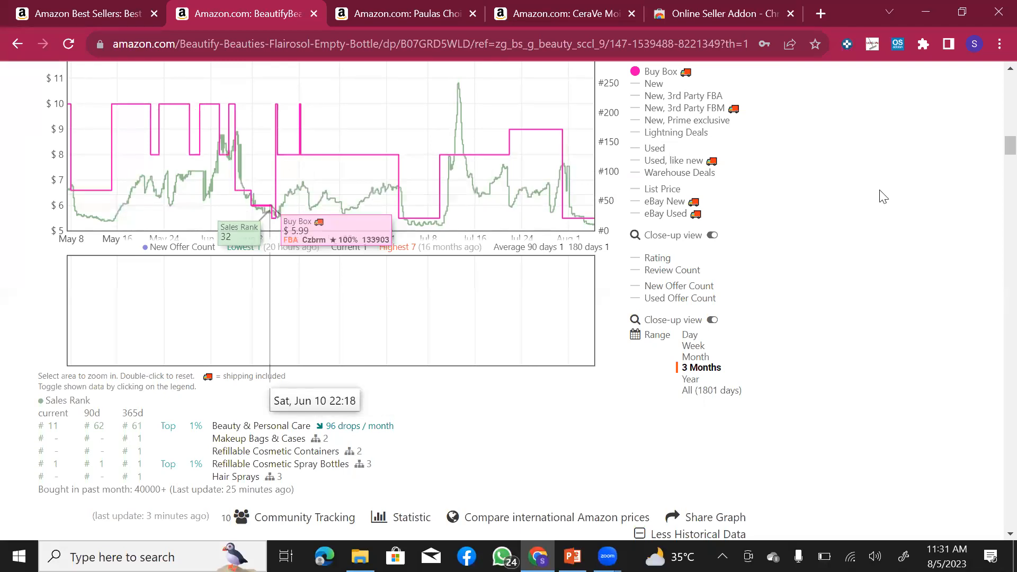
scroll(672, 201, up, 1)
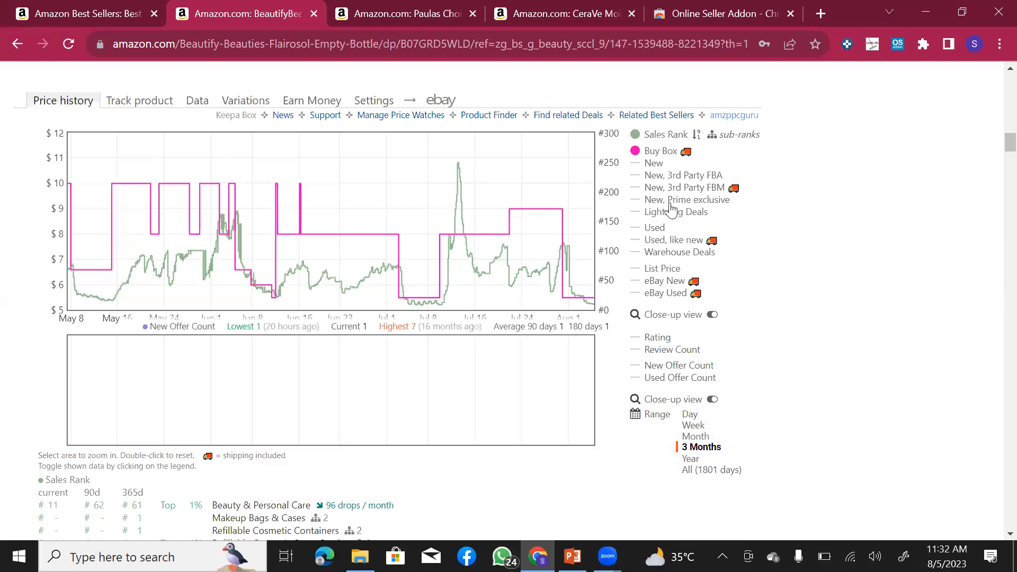
- Add the New price curve to the Keepa price history chart and compare it with the Buy Box curve
click(640, 167)
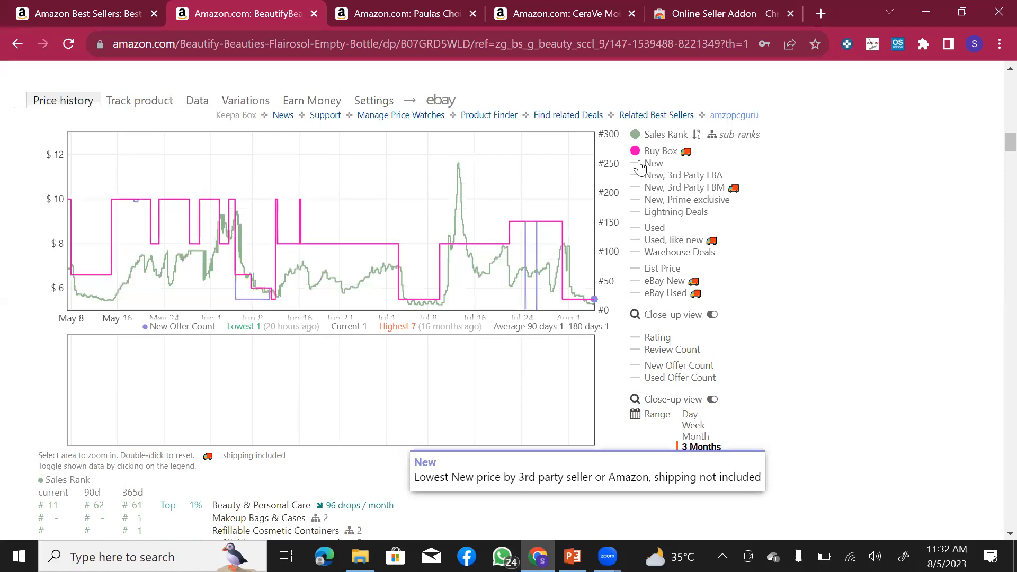
click(640, 167)
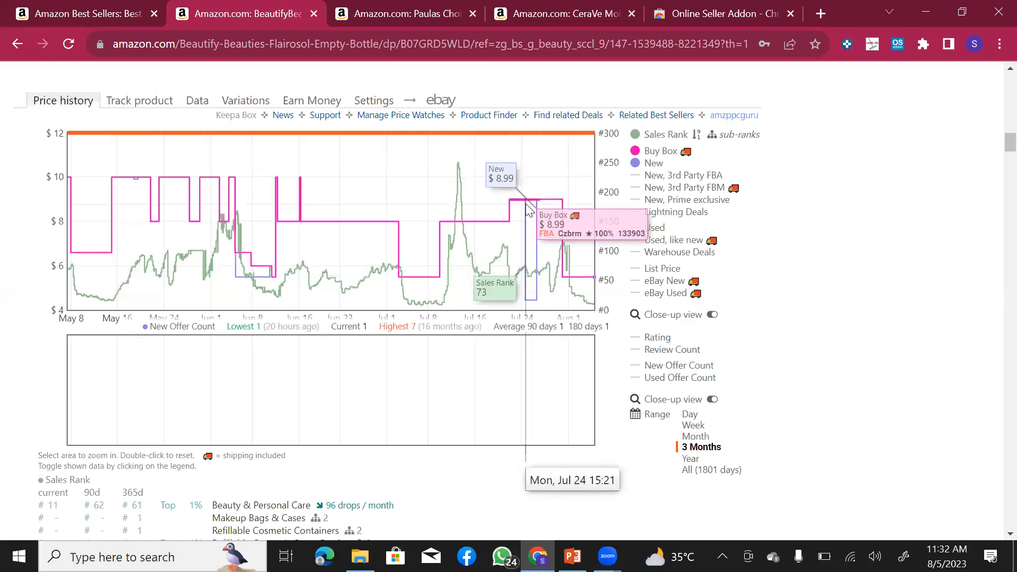
scroll(491, 185, down, 1)
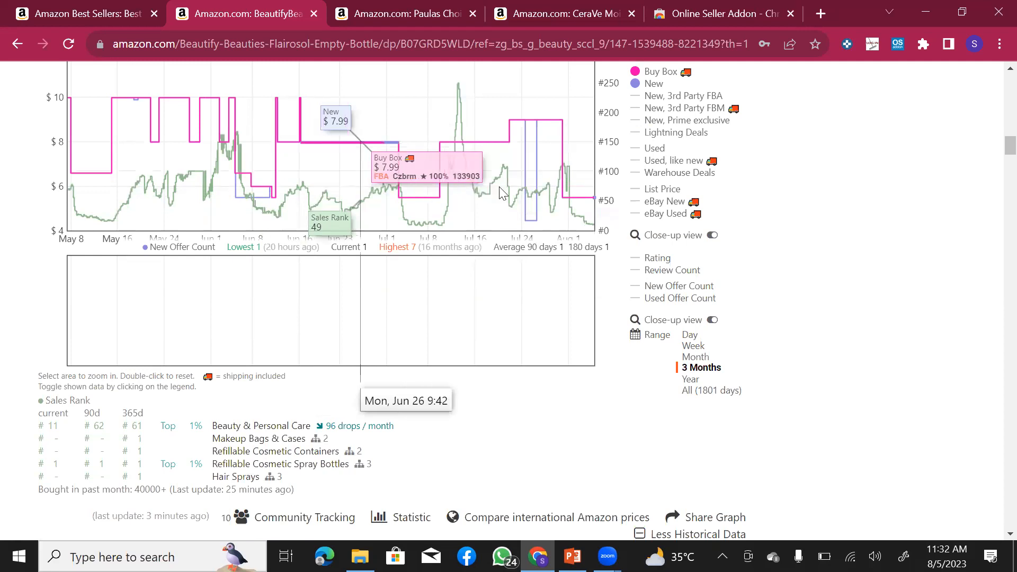
scroll(565, 238, up, 1)
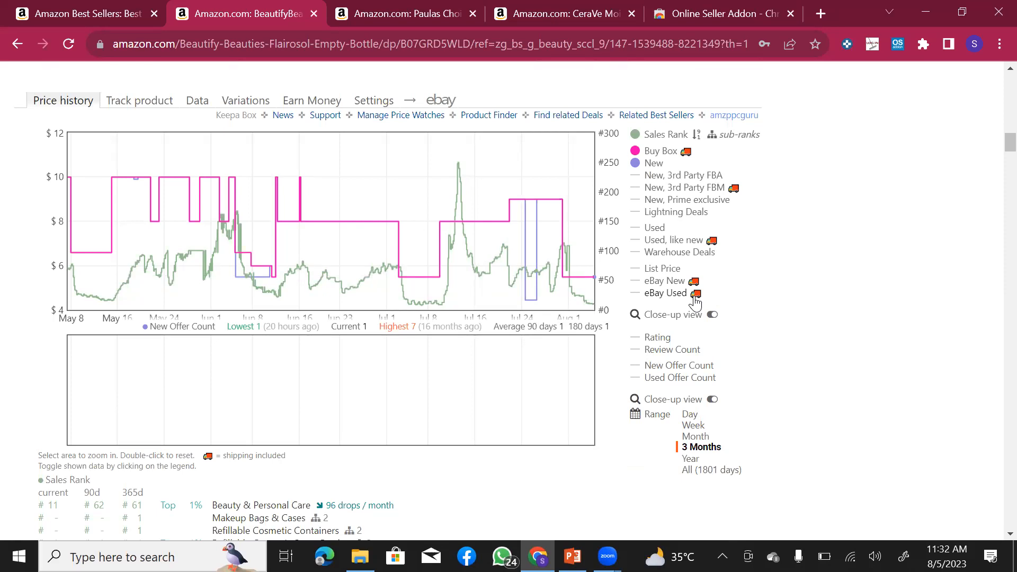
- Show the Rating and Review Count curves in the lower Keepa chart, and briefly toggle New Offer Count on and off
scroll(595, 371, down, 1)
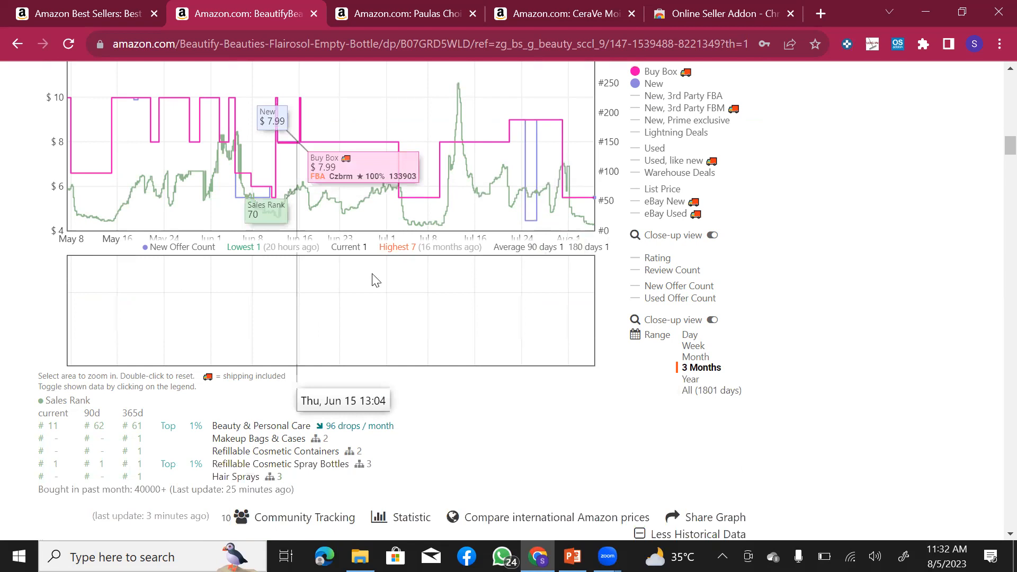
click(635, 260)
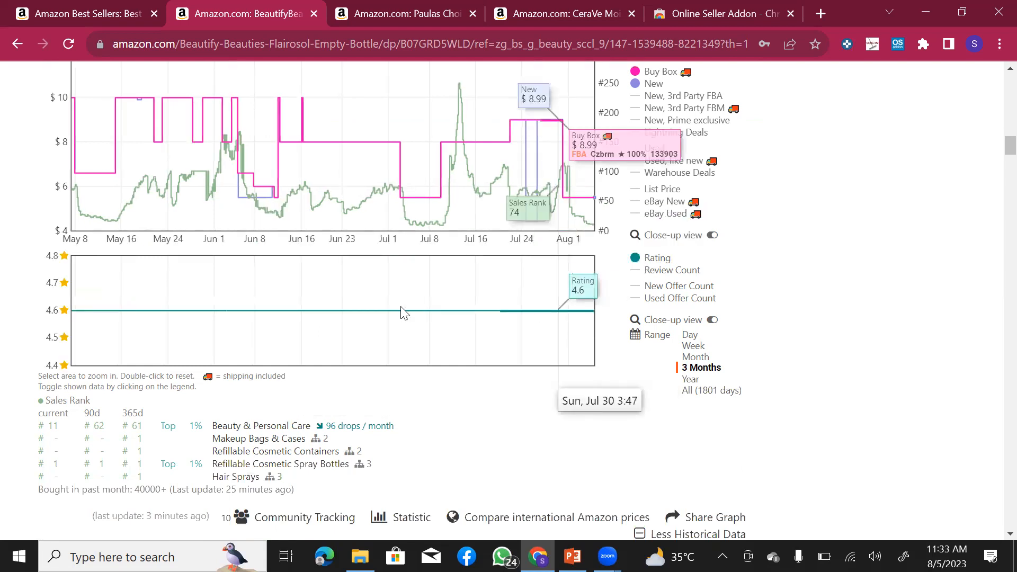
click(636, 274)
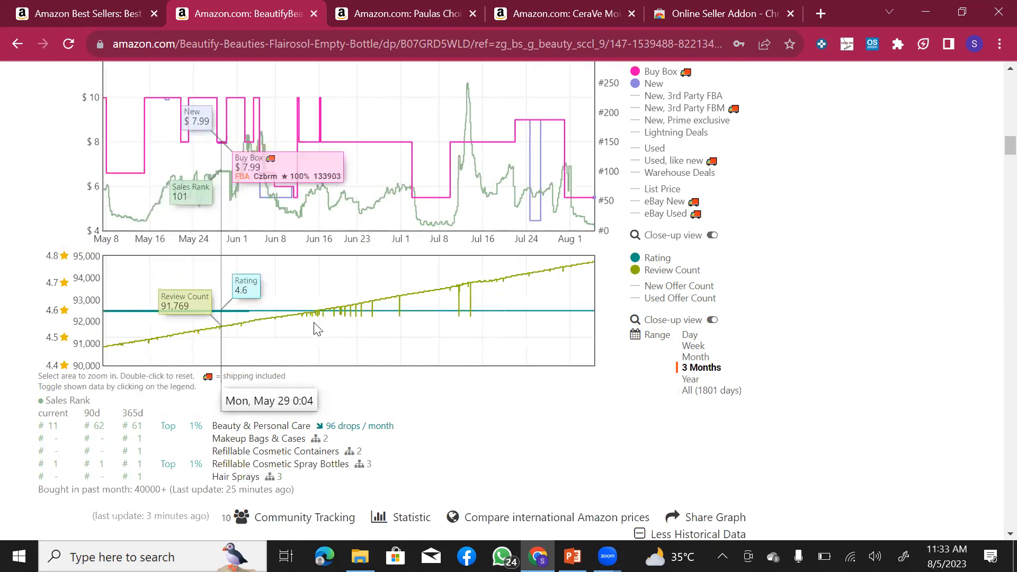
click(628, 293)
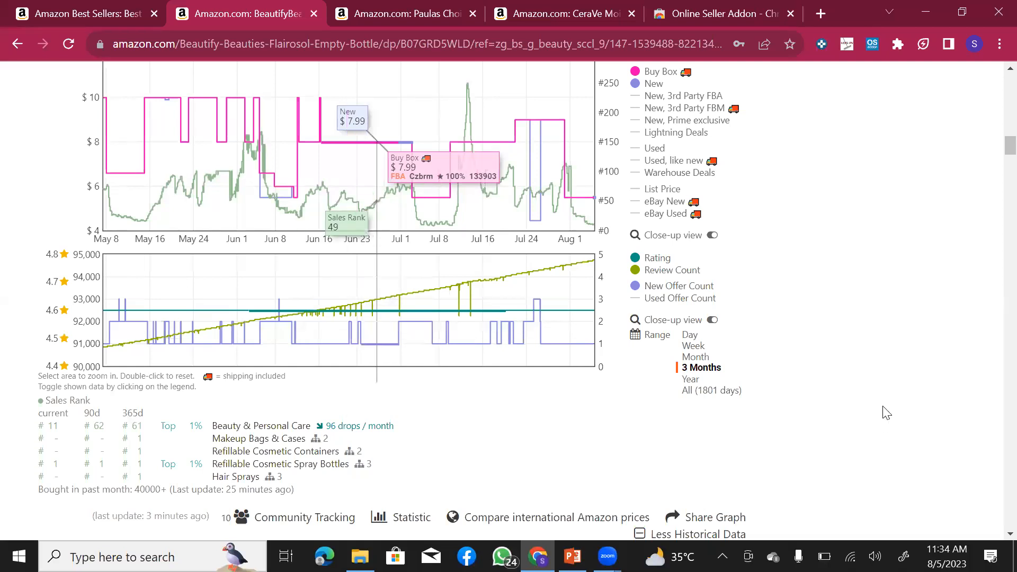
mouse_move(640, 288)
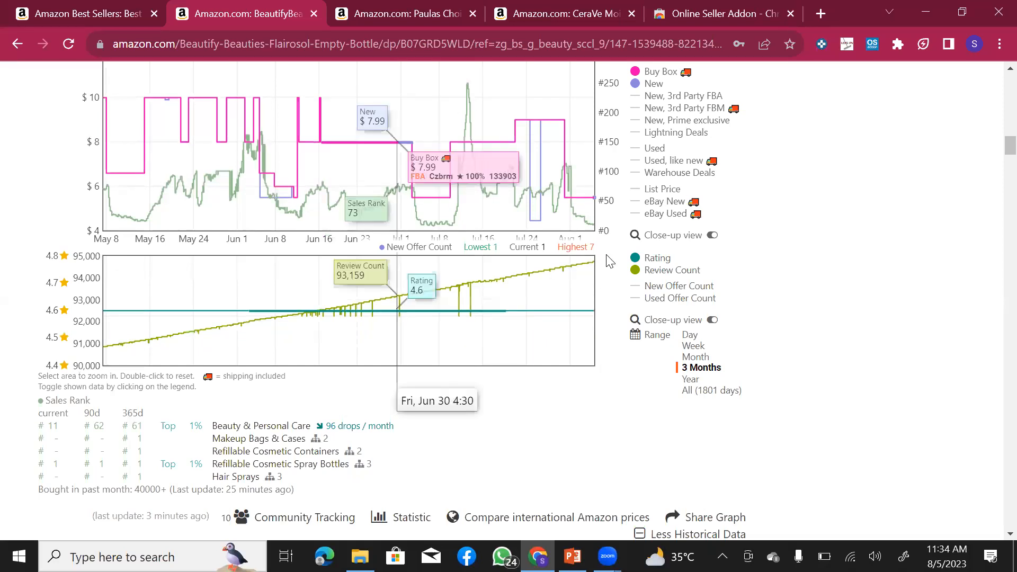
- Look at Keepa's product tracking options for the hair spray bottle
scroll(517, 313, up, 5)
scroll(517, 314, down, 3)
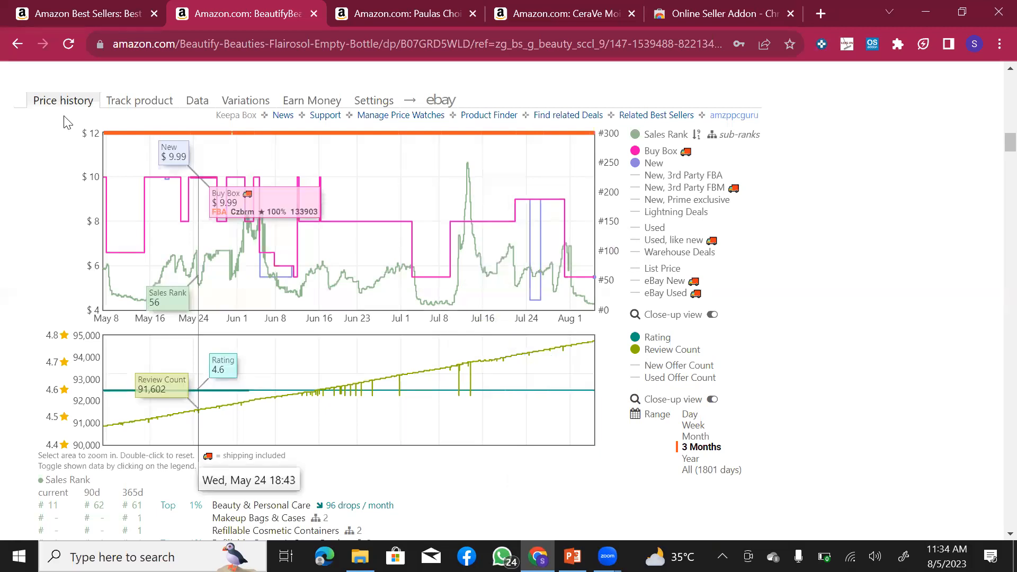
click(144, 112)
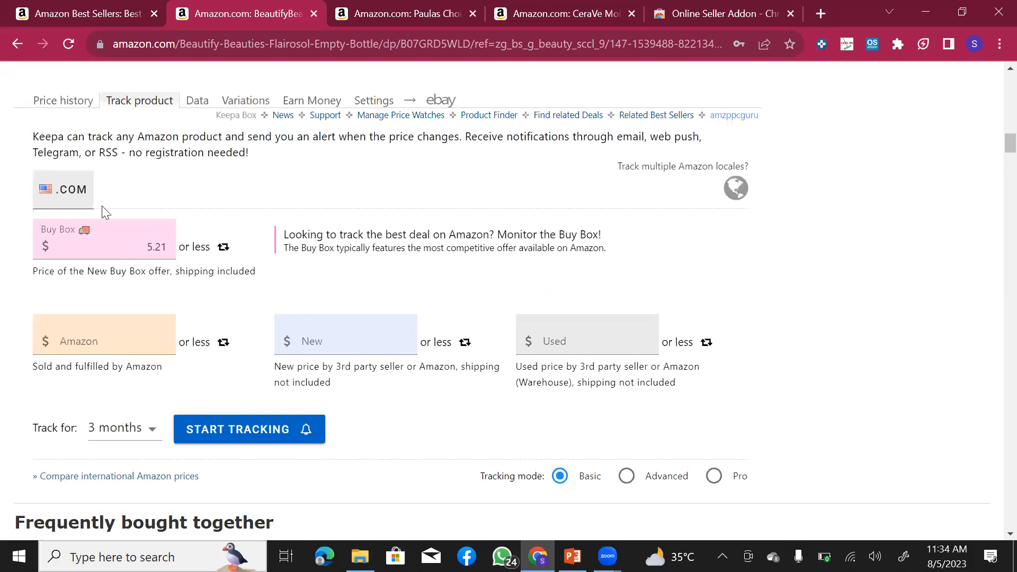
- Examine the sales rank, Buy Box, price and offer count averages in Keepa's product details data
click(197, 102)
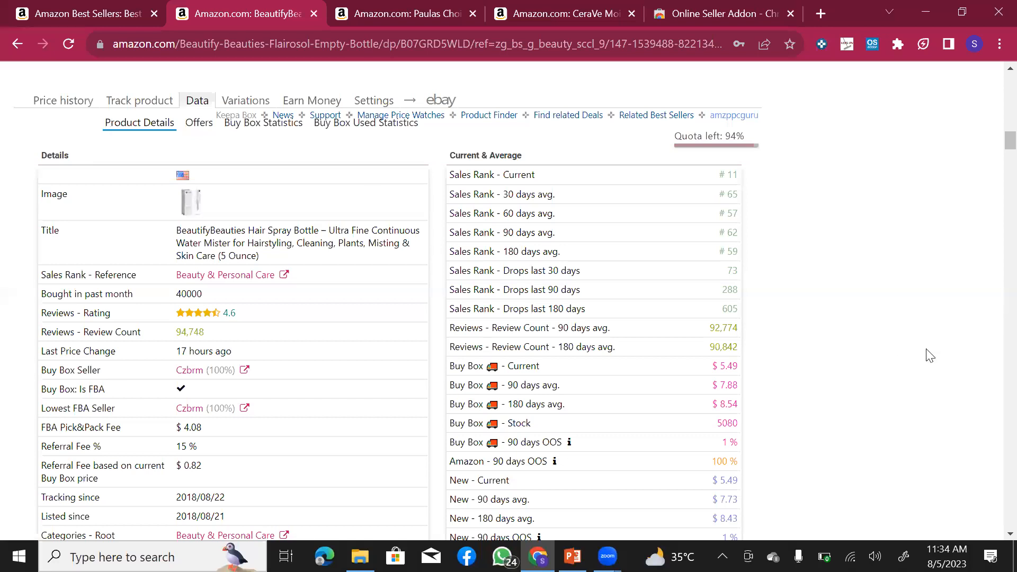
scroll(887, 320, down, 1)
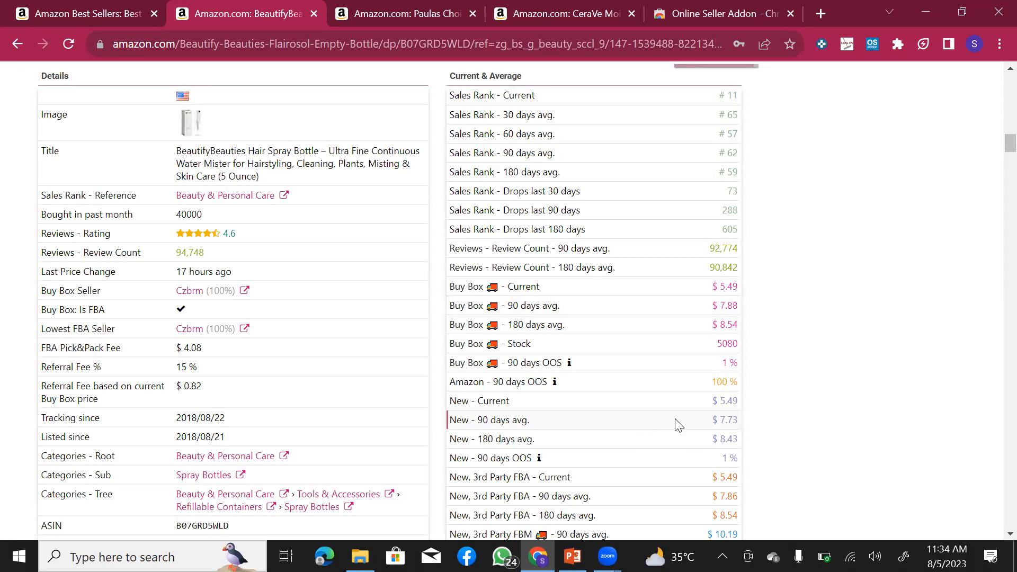
scroll(700, 418, down, 1)
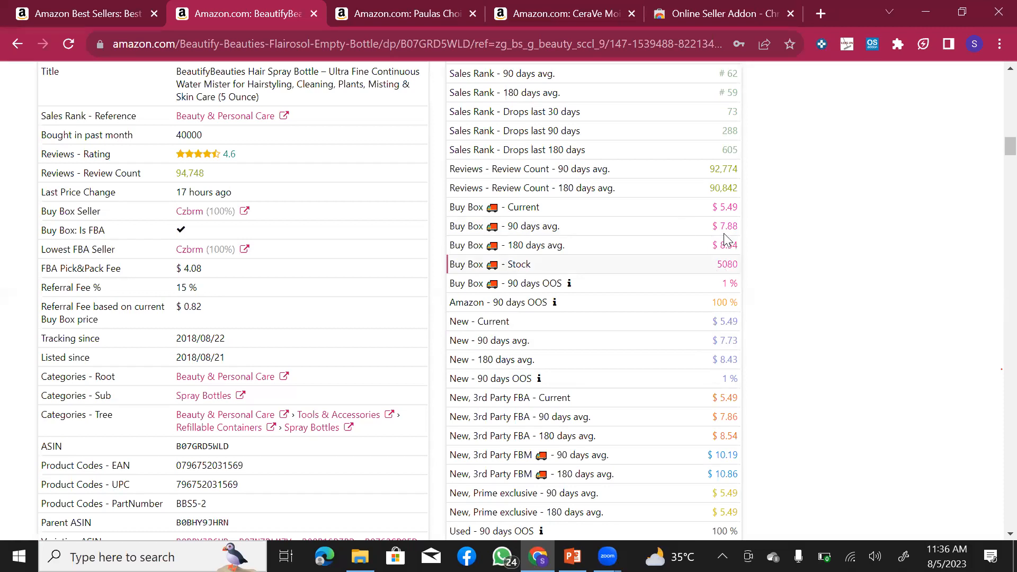
scroll(672, 277, up, 3)
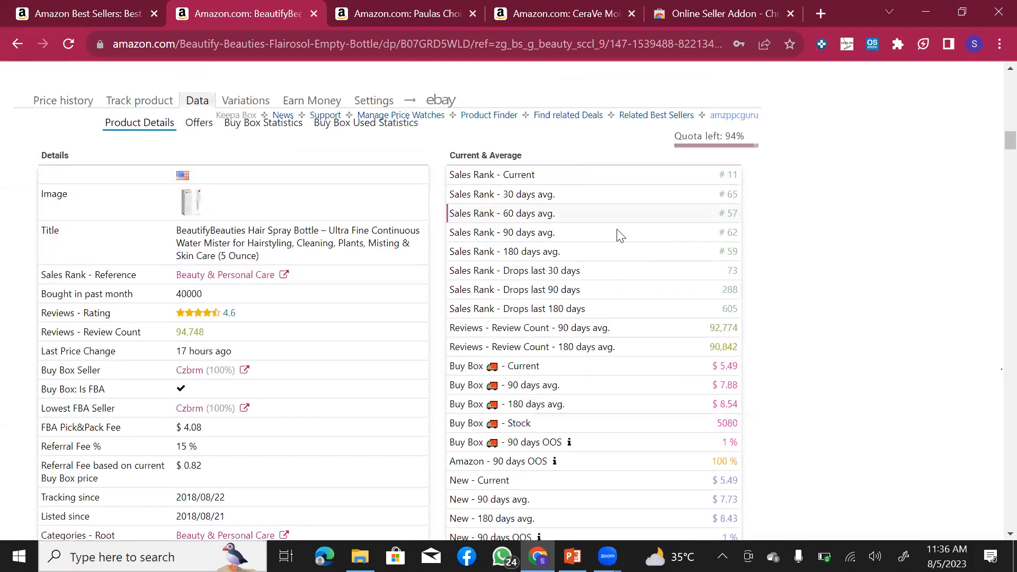
scroll(625, 317, down, 2)
scroll(633, 371, down, 3)
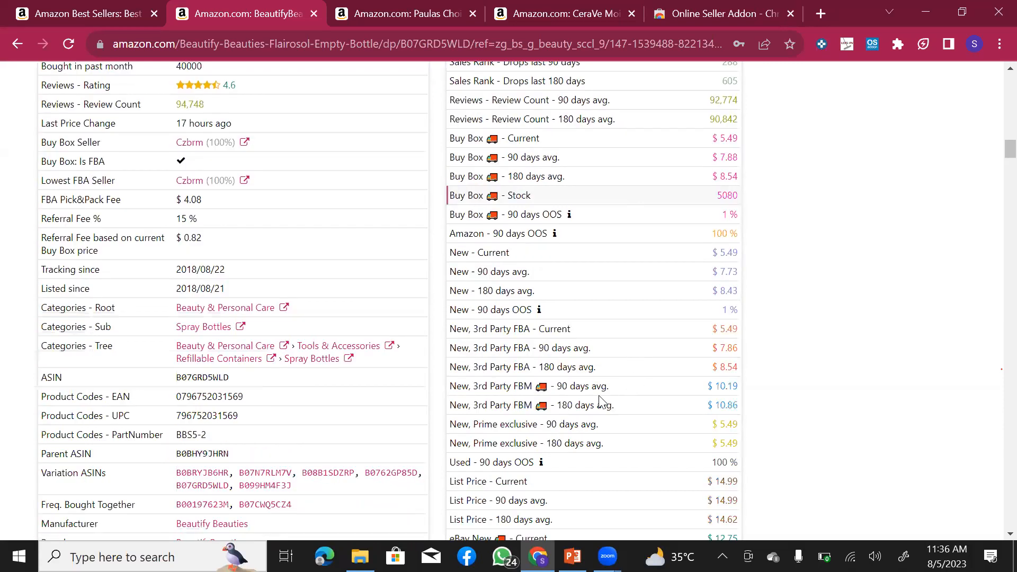
scroll(598, 400, down, 2)
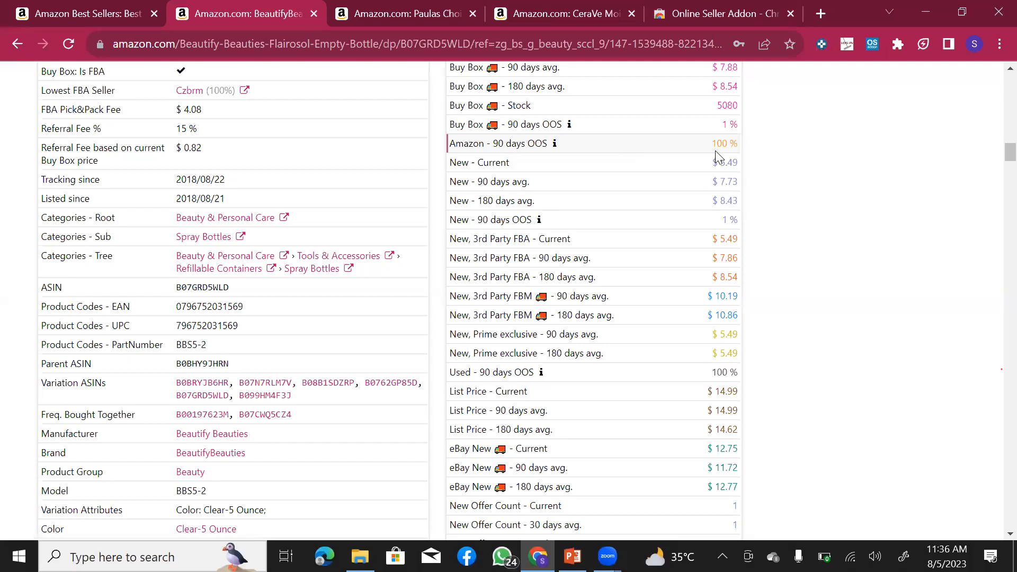
scroll(371, 297, down, 5)
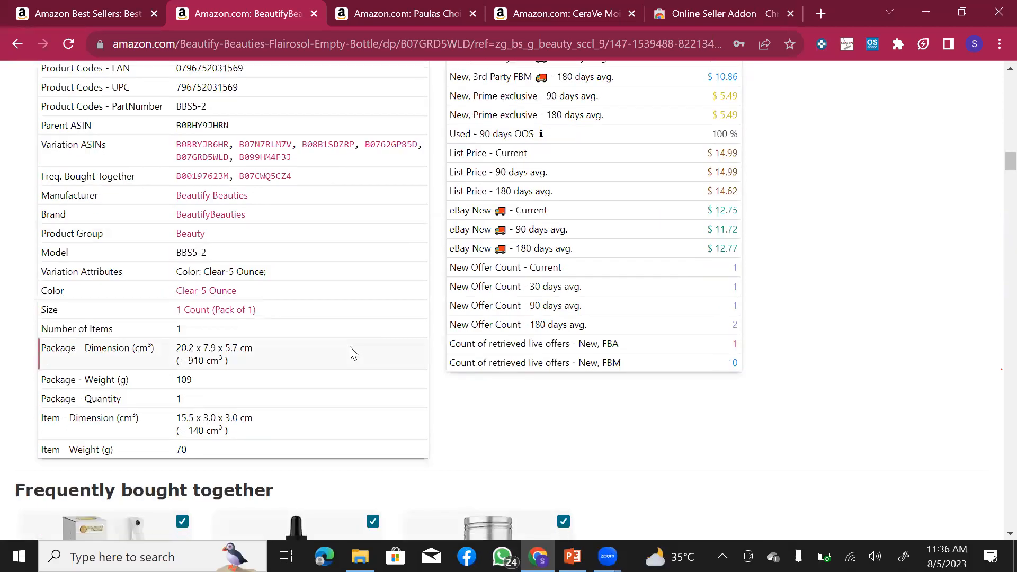
- Examine the product's package size and weight, brand, categories, listing date, seller and fees, and Buy Box stock in the Keepa data
scroll(339, 350, down, 3)
scroll(148, 312, up, 2)
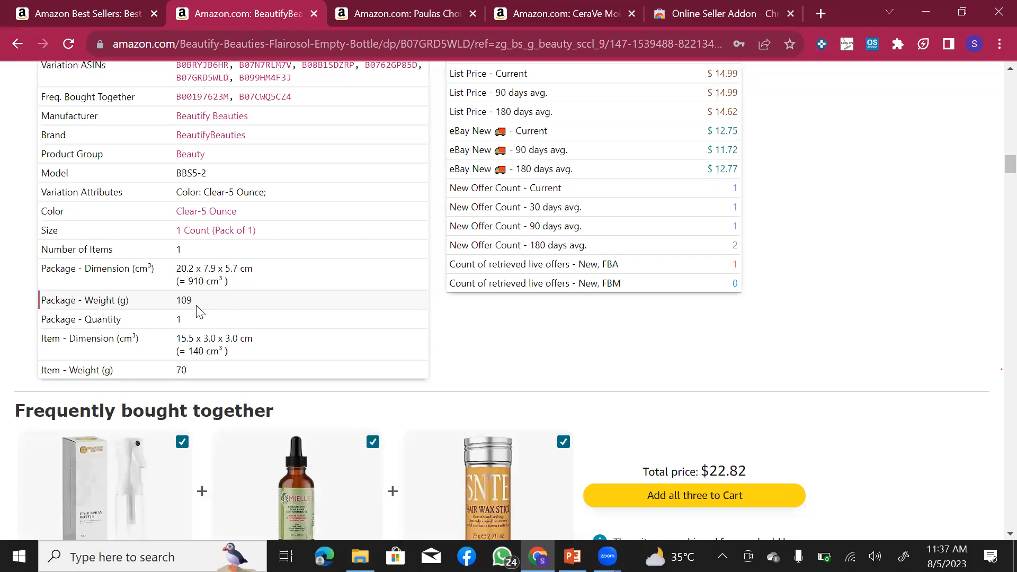
scroll(194, 311, up, 4)
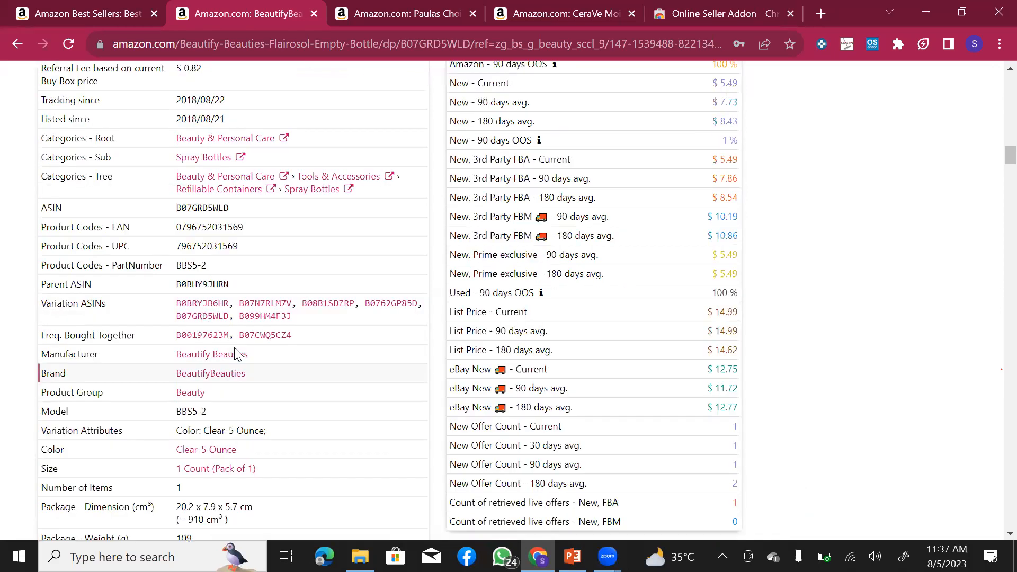
scroll(236, 354, up, 4)
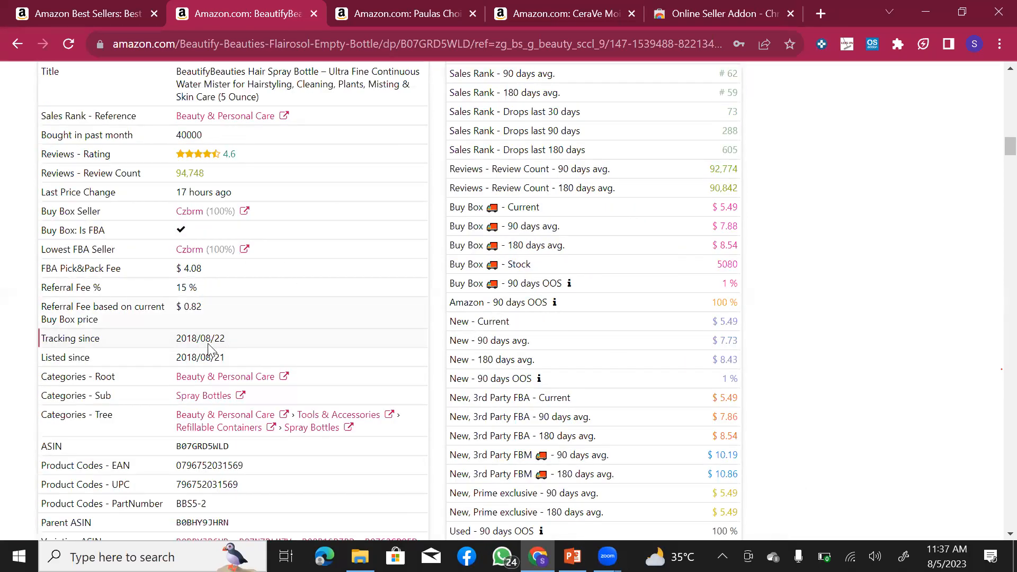
scroll(52, 293, up, 1)
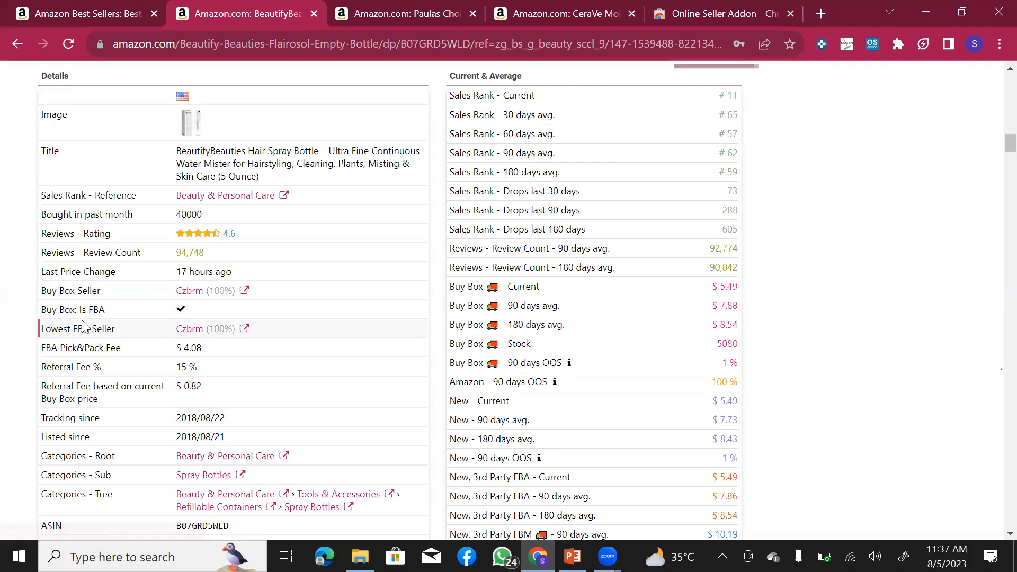
scroll(127, 234, down, 1)
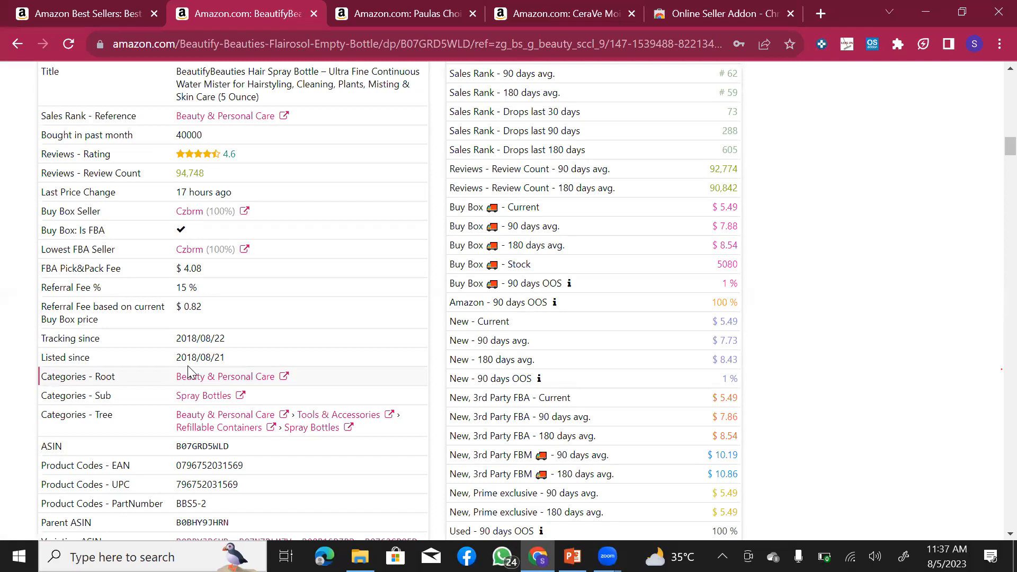
scroll(297, 311, up, 9)
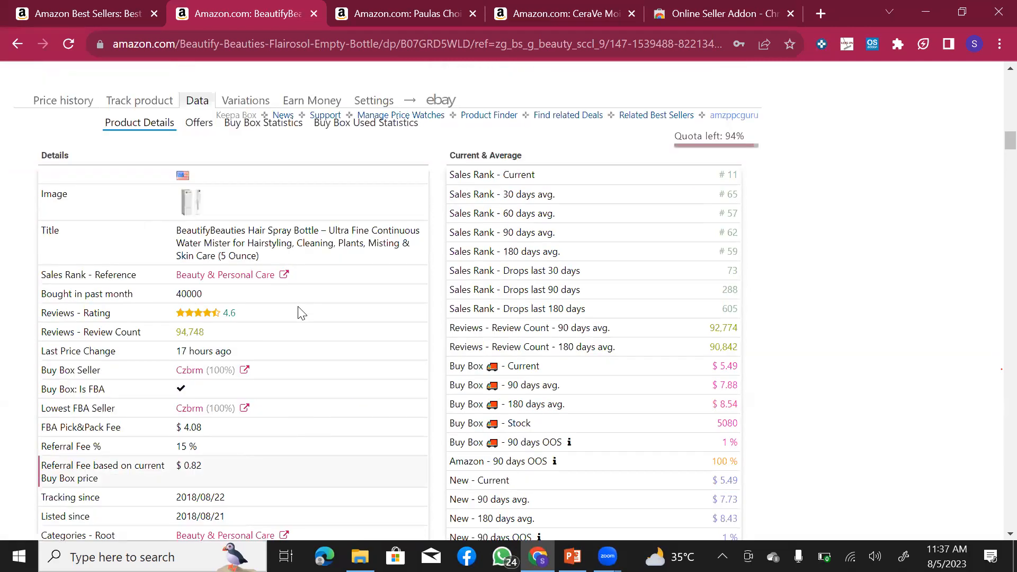
scroll(551, 344, down, 7)
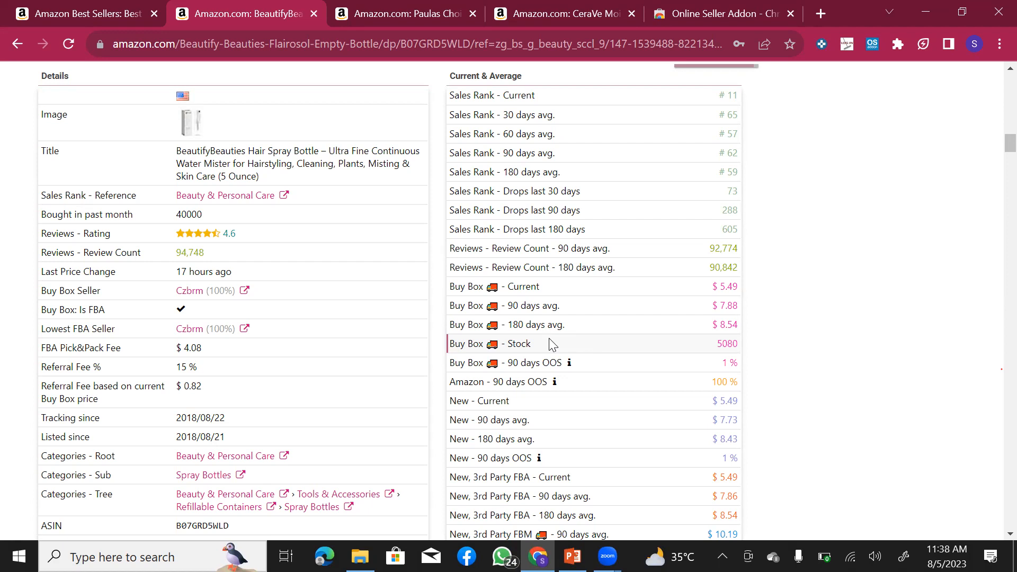
scroll(549, 344, up, 1)
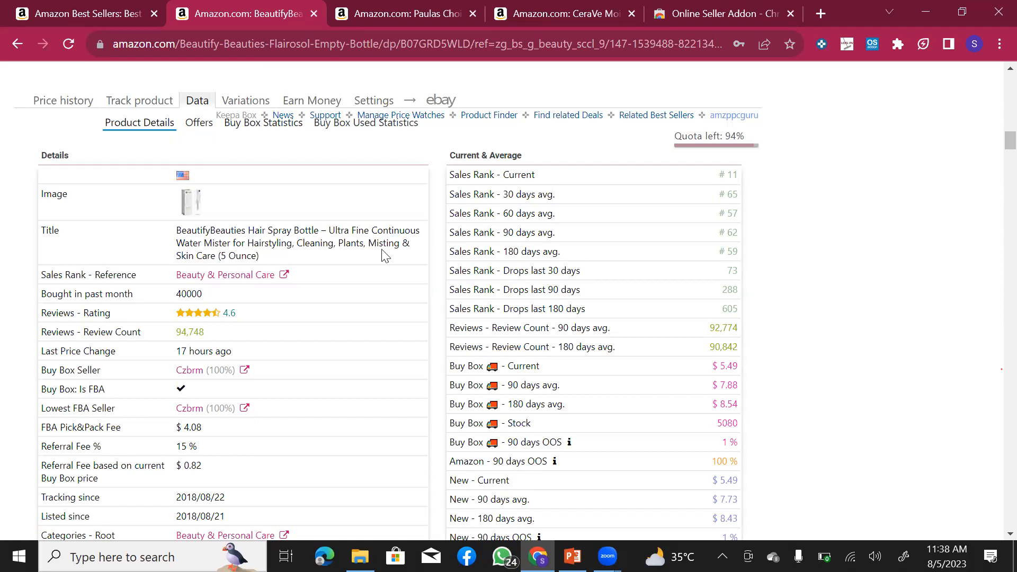
scroll(385, 256, down, 9)
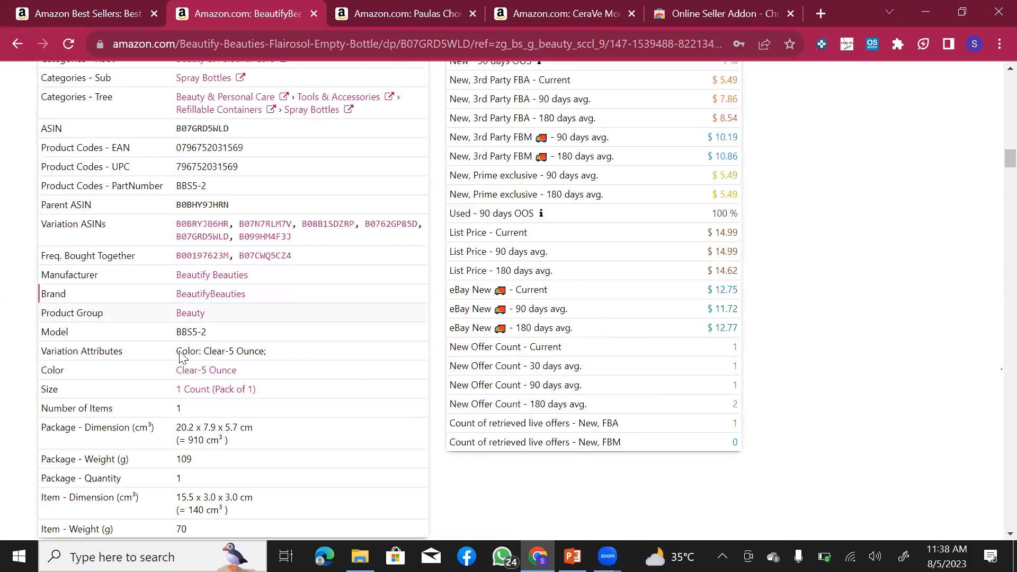
- Open Keepa's offers data for the hair spray bottle to check its stock and units sold
scroll(180, 356, up, 9)
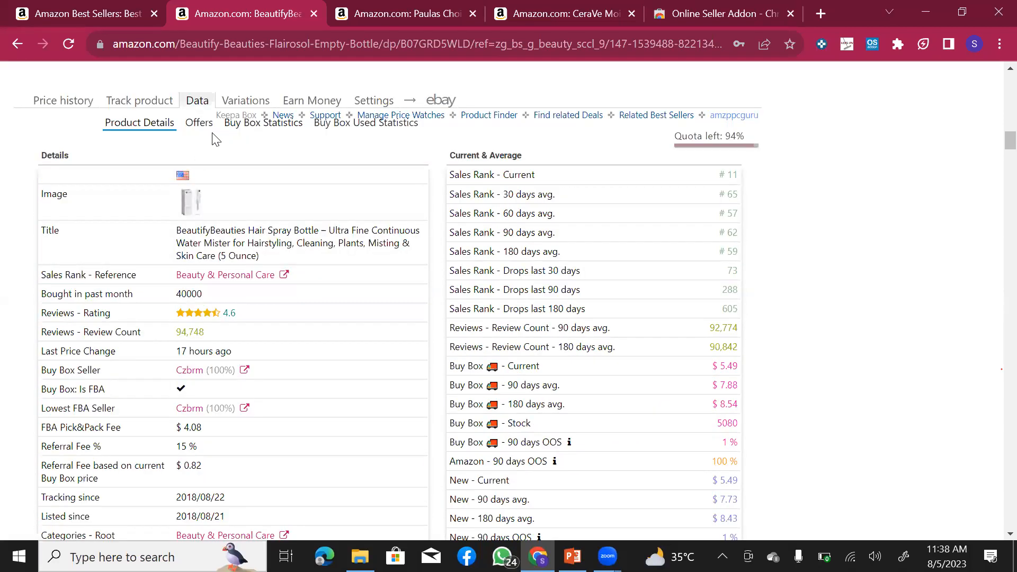
click(201, 125)
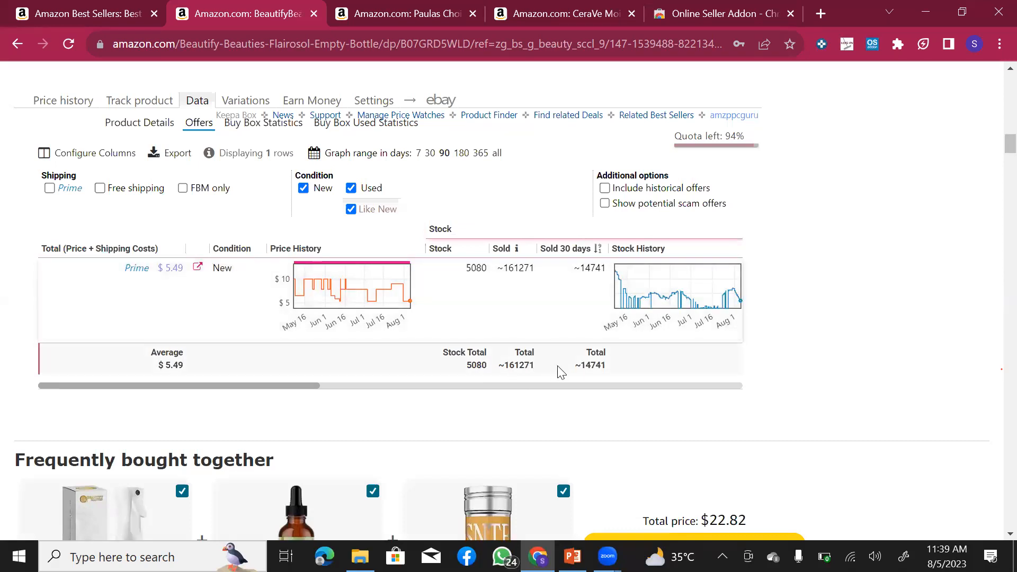
- Examine the stock total and the sold and 30-day sold estimates in Keepa's offers data for the hair spray bottle
scroll(507, 360, up, 1)
scroll(507, 360, up, 5)
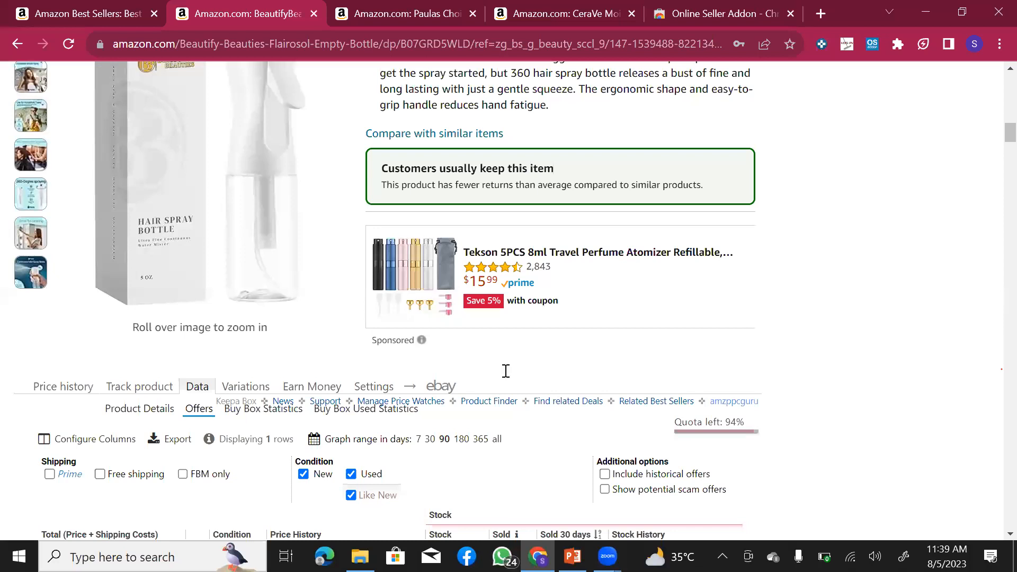
scroll(506, 373, up, 1)
scroll(546, 368, down, 7)
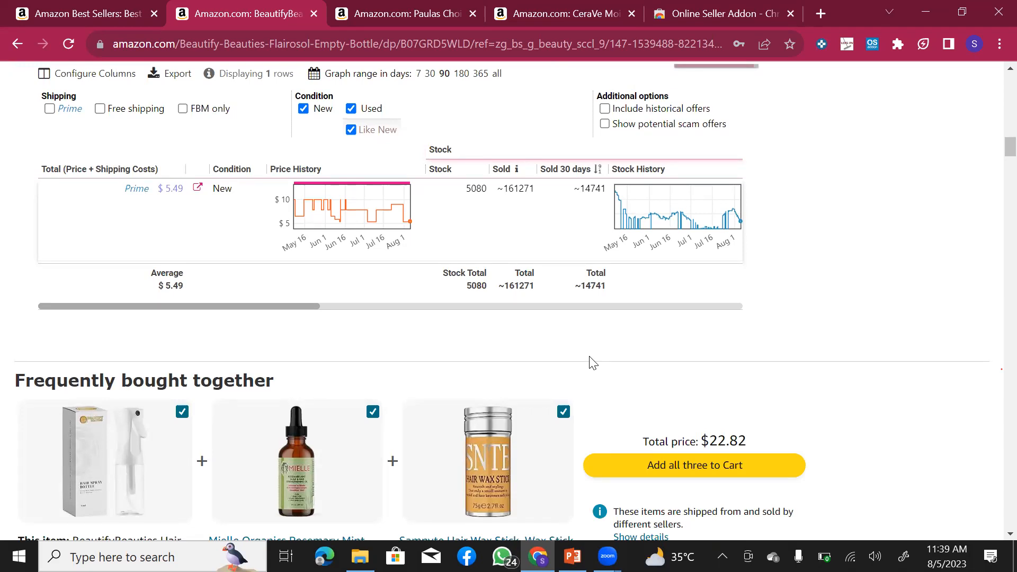
scroll(533, 343, up, 1)
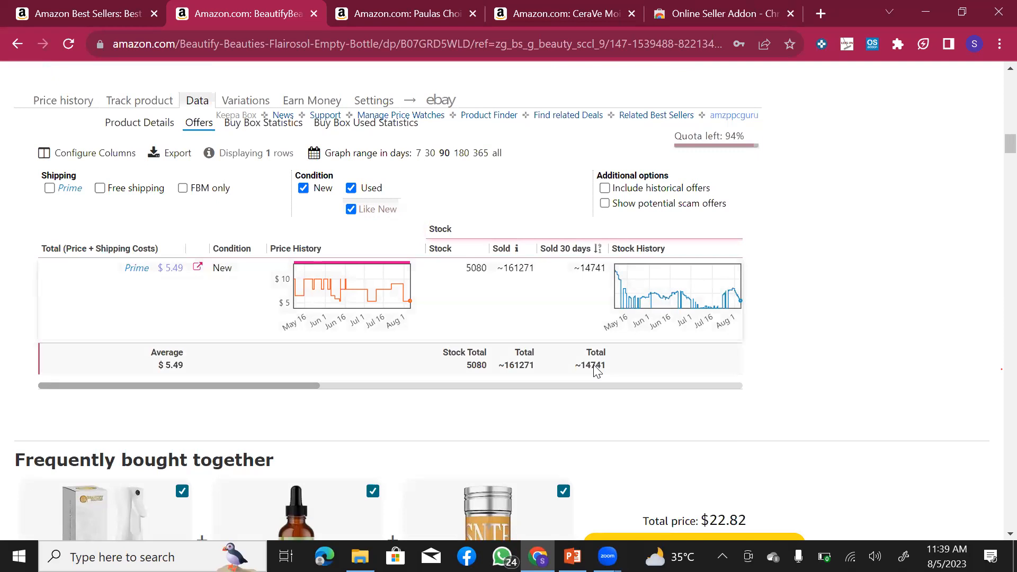
- View Keepa's Buy Box statistics for the hair spray bottle and return to the start of its listing
click(260, 130)
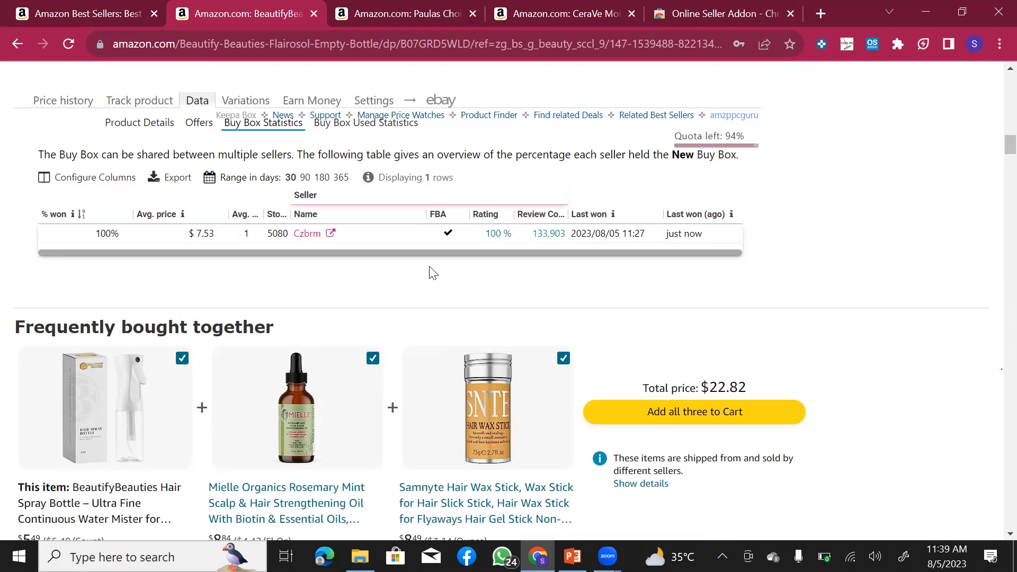
scroll(395, 259, up, 6)
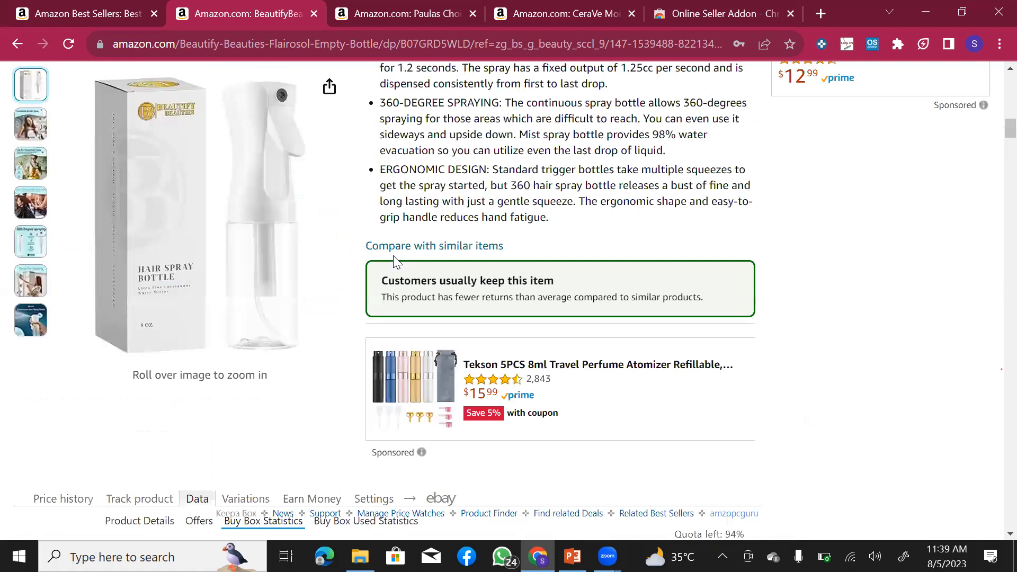
scroll(395, 259, up, 7)
scroll(394, 256, up, 3)
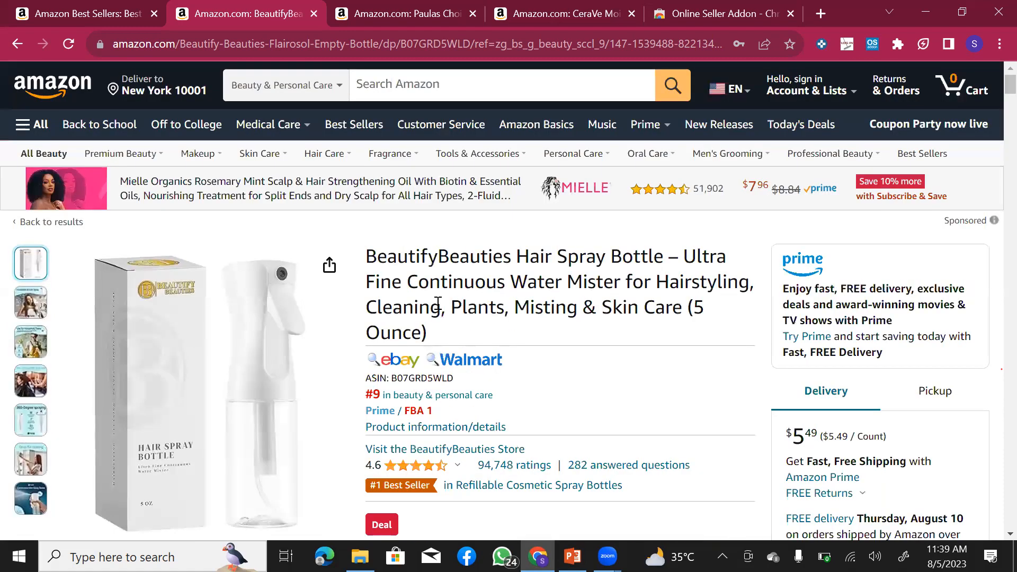
- Examine the hair spray bottle's sales rank, FBA offers, rating, price, color variations and item details on the listing
scroll(394, 250, down, 3)
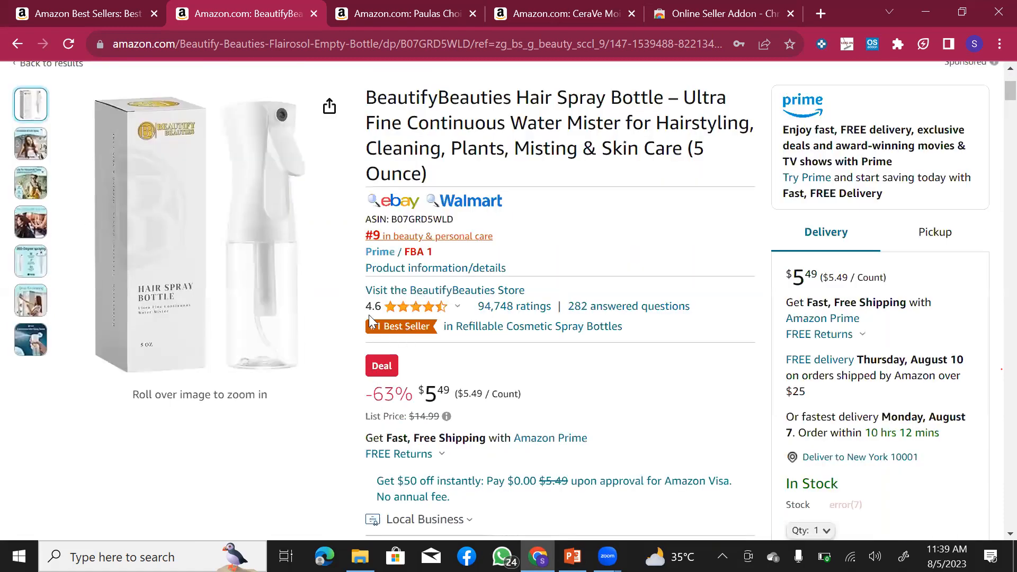
mouse_move(371, 316)
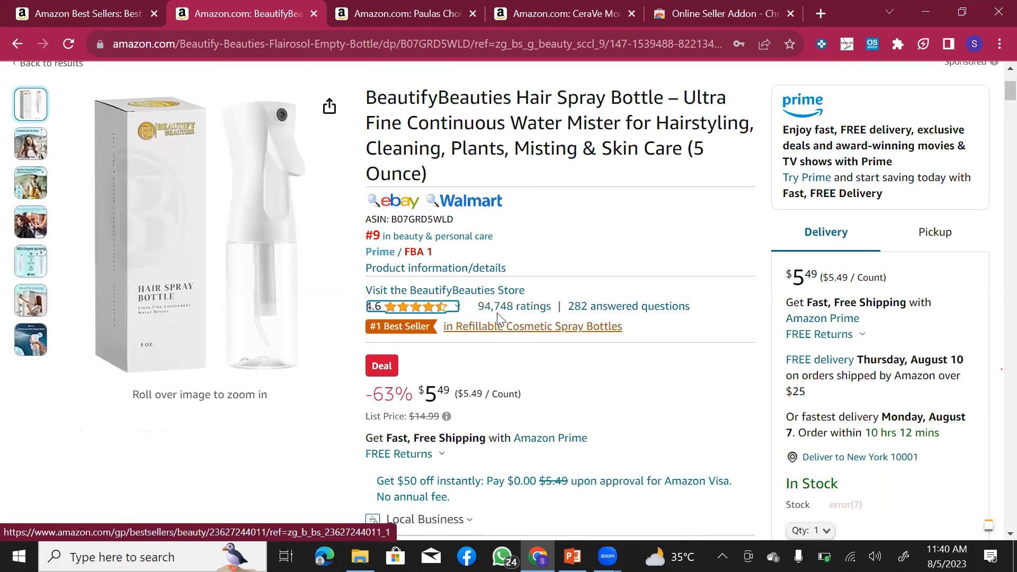
scroll(632, 292, down, 3)
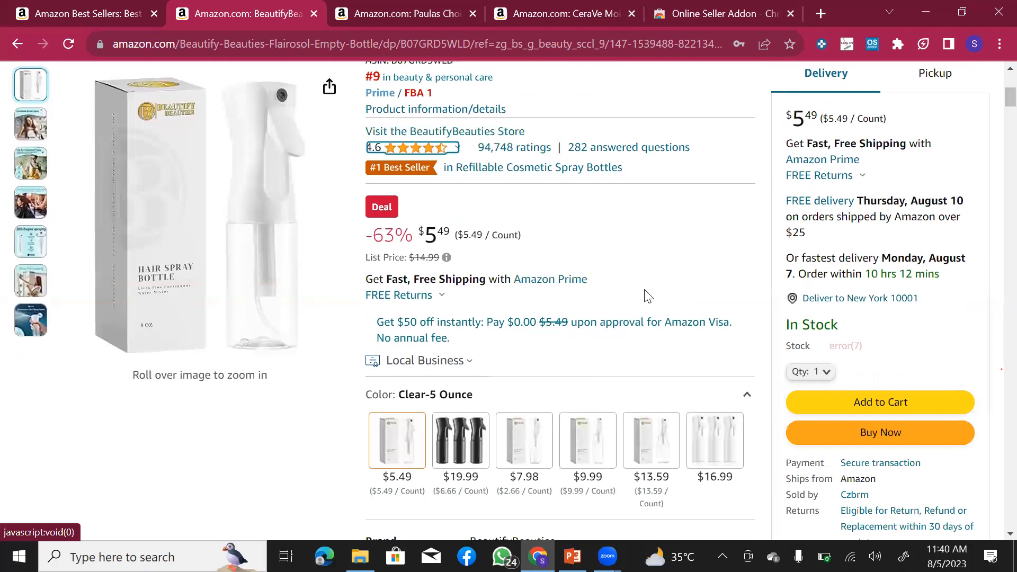
scroll(643, 295, down, 2)
scroll(568, 250, up, 5)
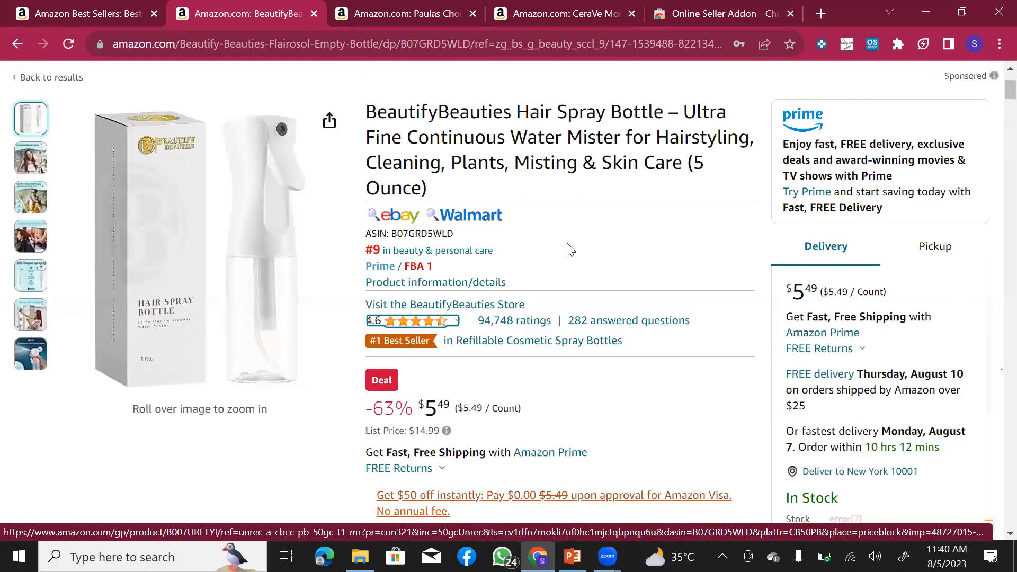
scroll(568, 250, up, 1)
scroll(567, 245, down, 5)
scroll(182, 284, down, 1)
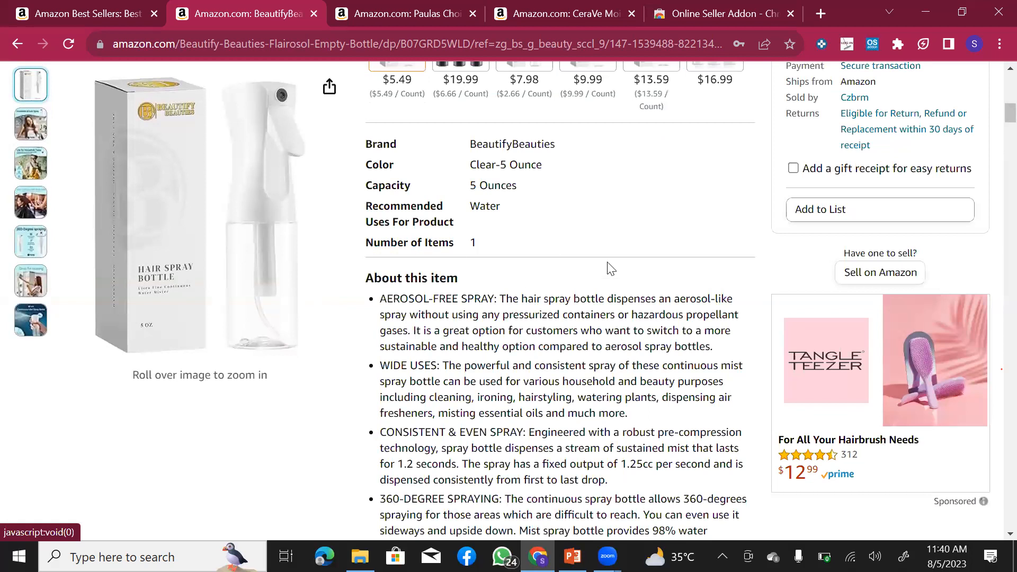
- Check the hair spray bottle's shipper, seller and return policy, and inspect its main product image in magnified view
scroll(797, 244, up, 4)
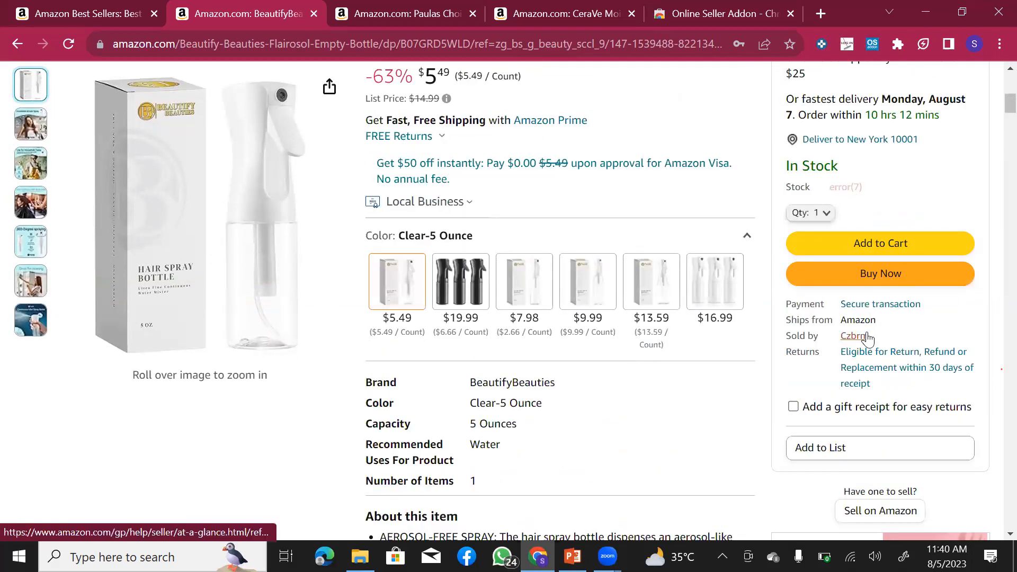
click(821, 347)
scroll(583, 323, up, 2)
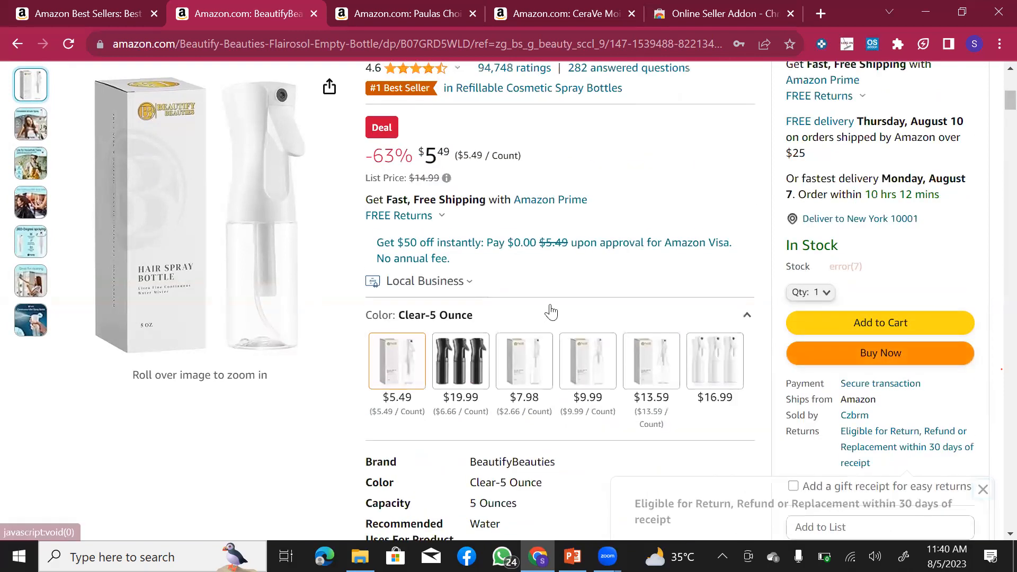
scroll(549, 311, up, 2)
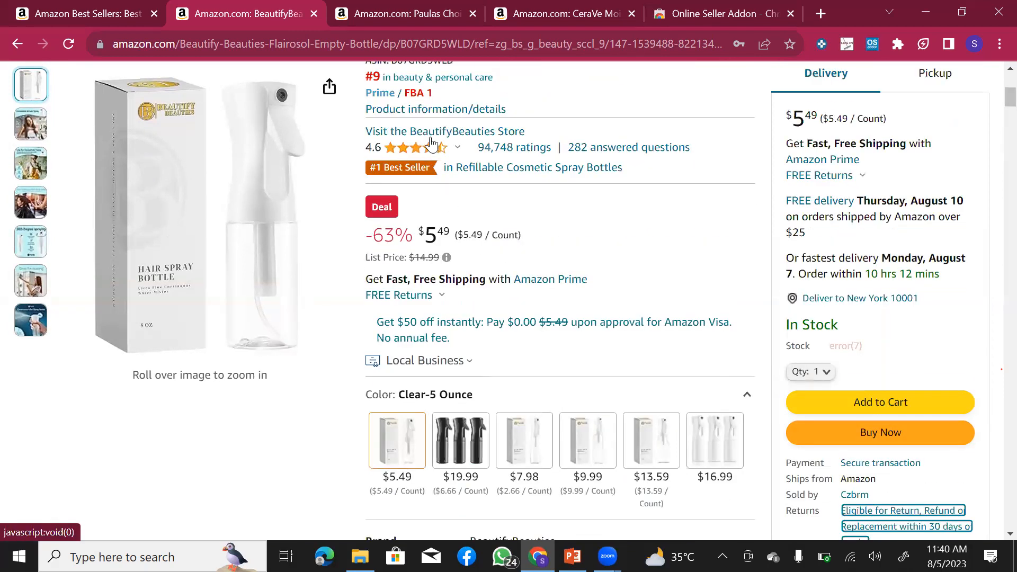
mouse_move(277, 224)
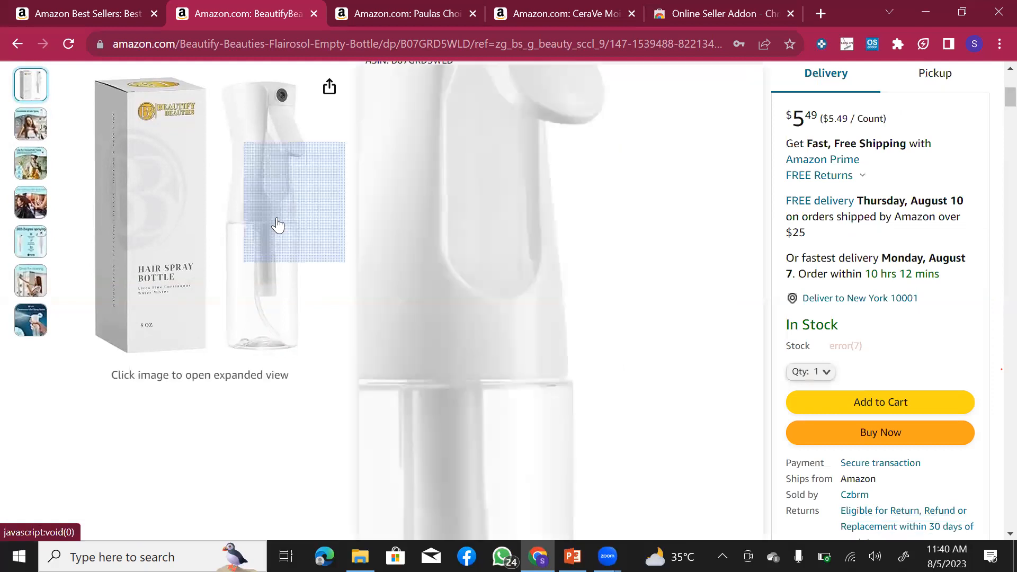
mouse_move(194, 114)
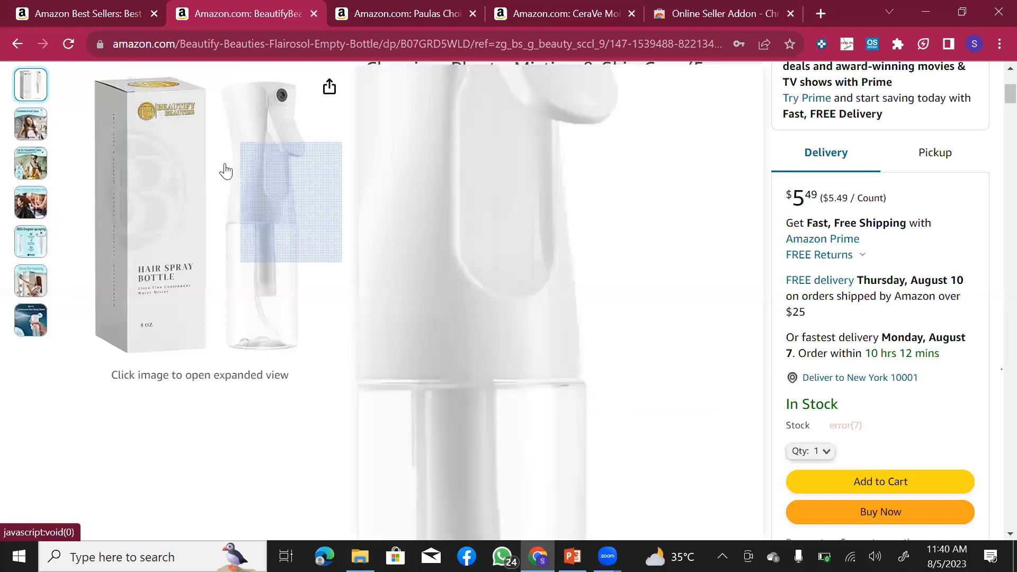
- Review the seller details and item description again, and return to the Buy Box statistics for the hair spray bottle
scroll(718, 350, down, 5)
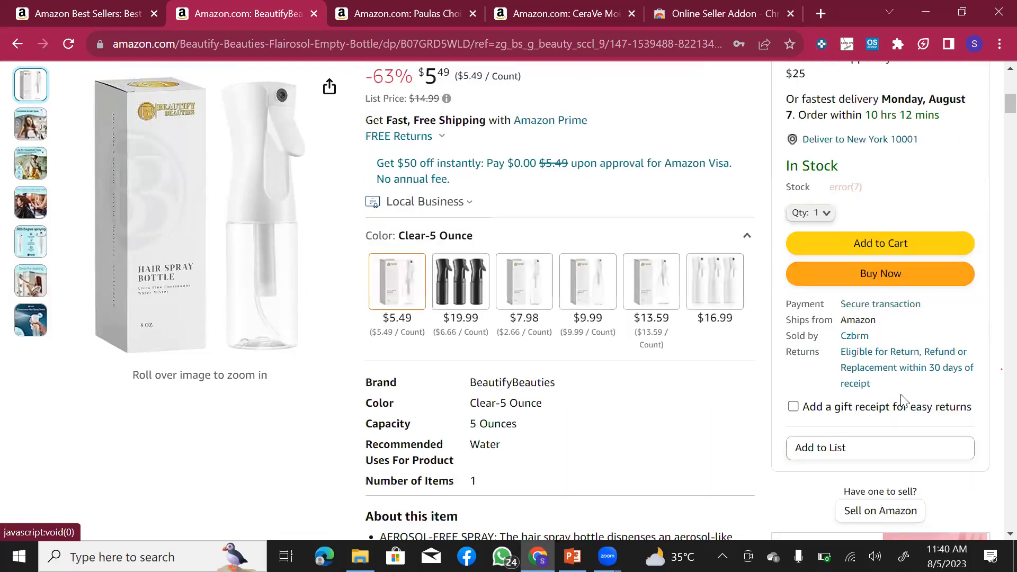
scroll(844, 383, down, 1)
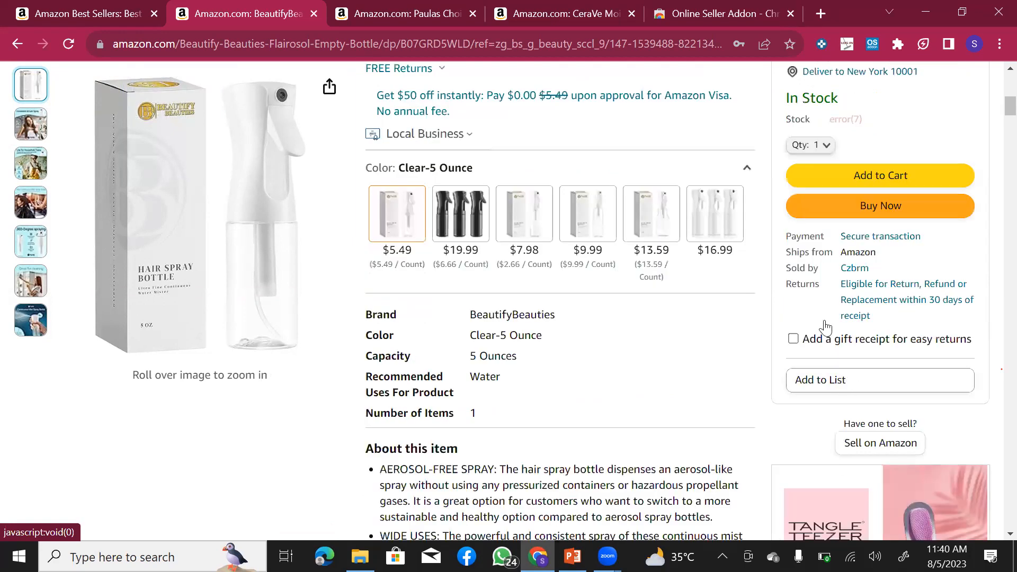
scroll(827, 326, down, 5)
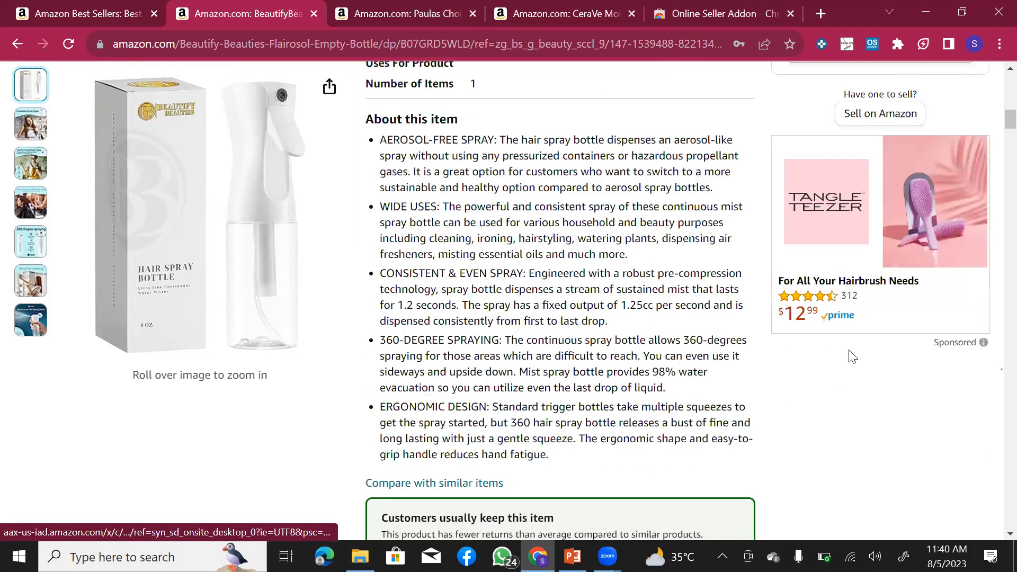
scroll(851, 356, up, 5)
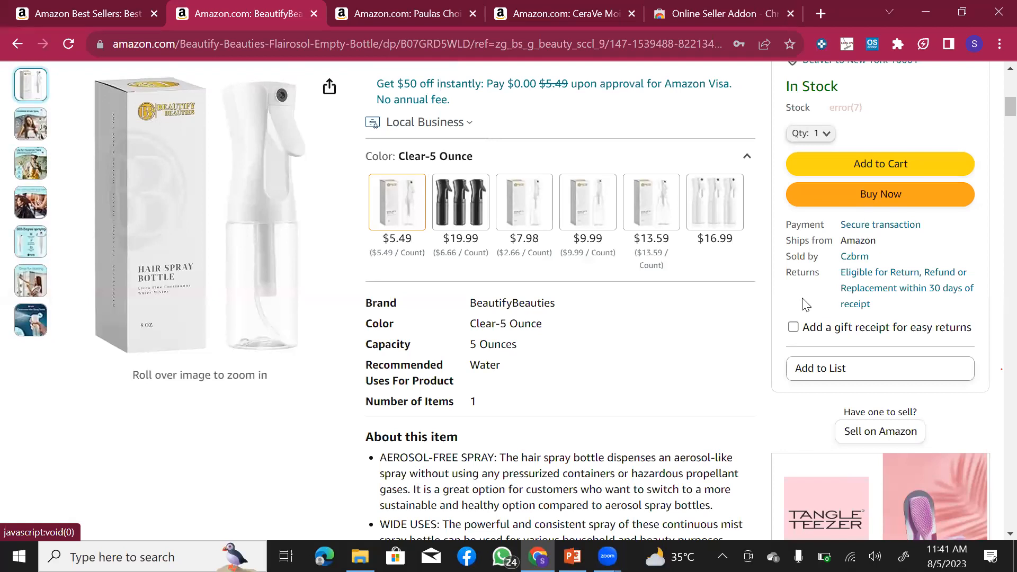
scroll(805, 304, up, 6)
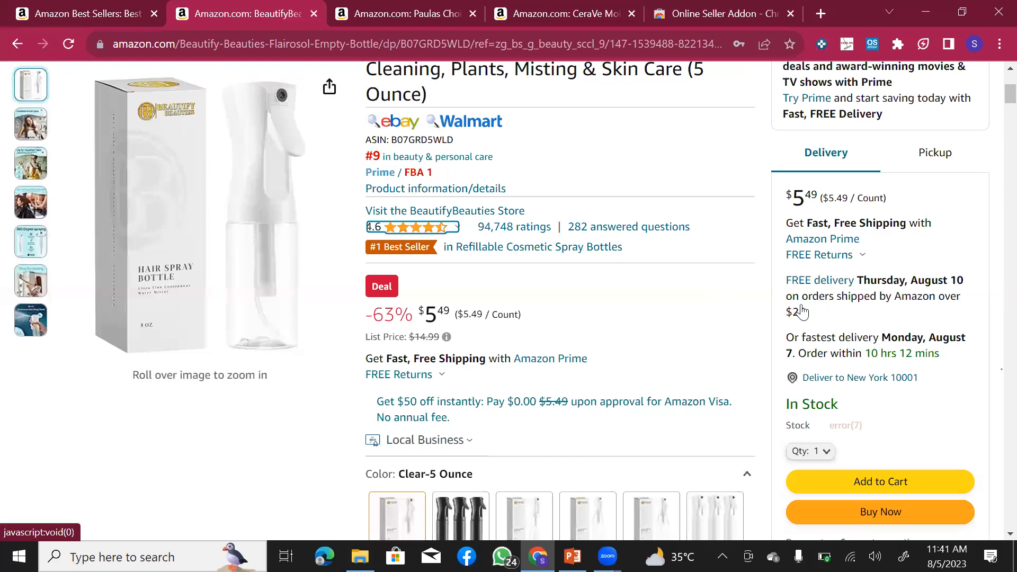
scroll(801, 313, down, 8)
scroll(574, 407, down, 10)
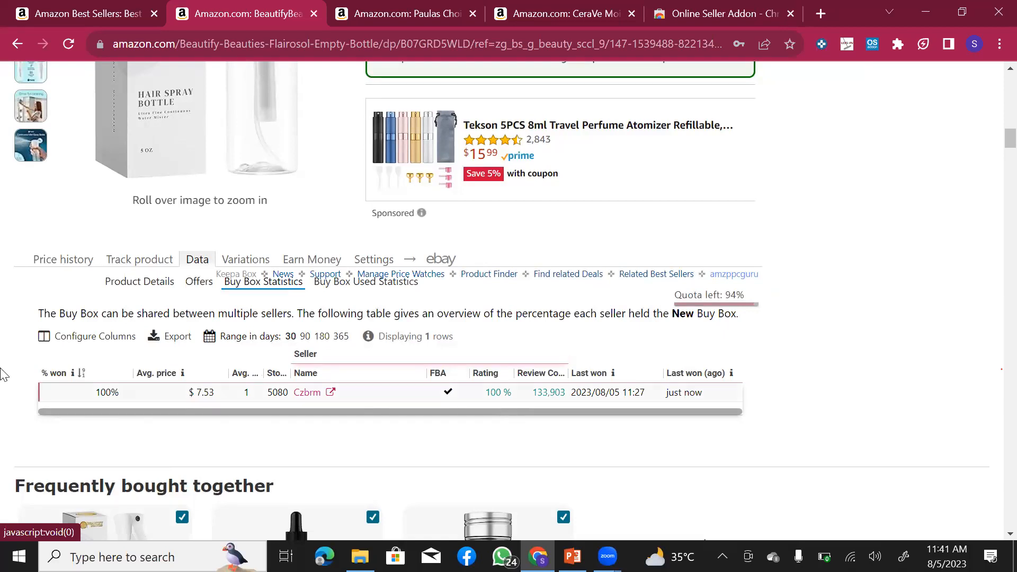
- Switch to the Paula's Choice 2% BHA exfoliant listing and check its sales rank and FBA and FBM seller counts
click(365, 14)
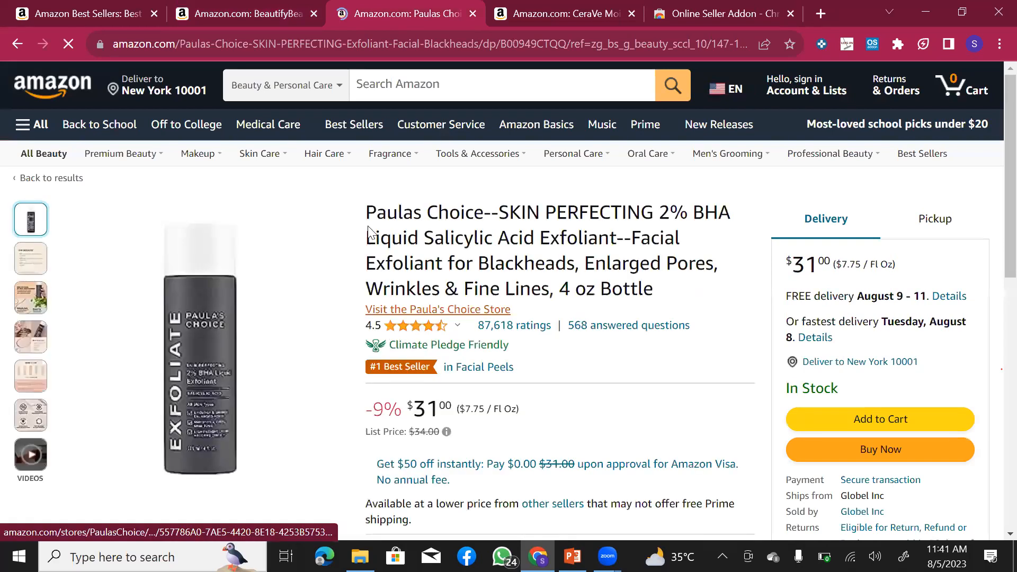
scroll(402, 254, down, 10)
scroll(467, 318, down, 7)
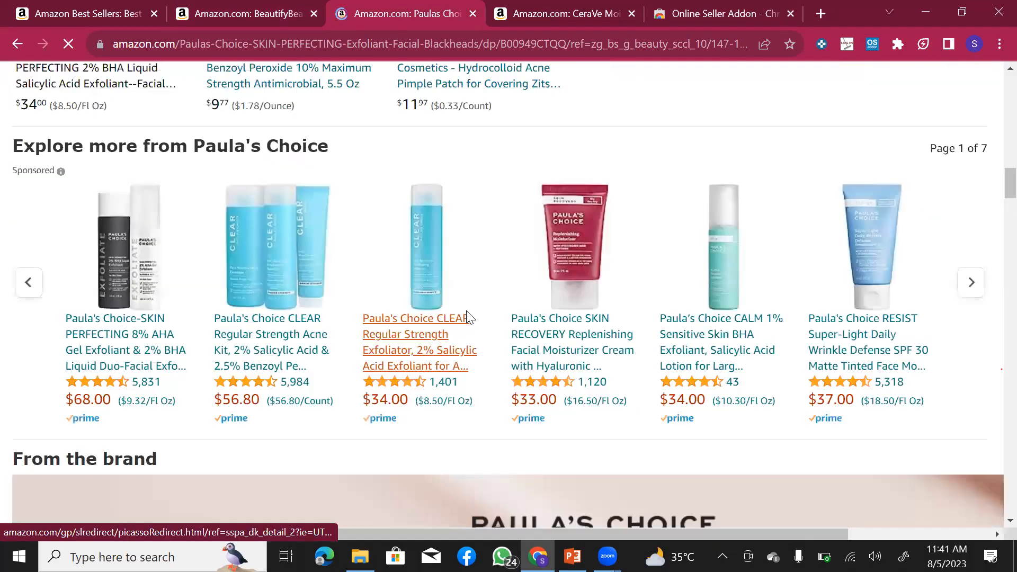
scroll(466, 312, up, 14)
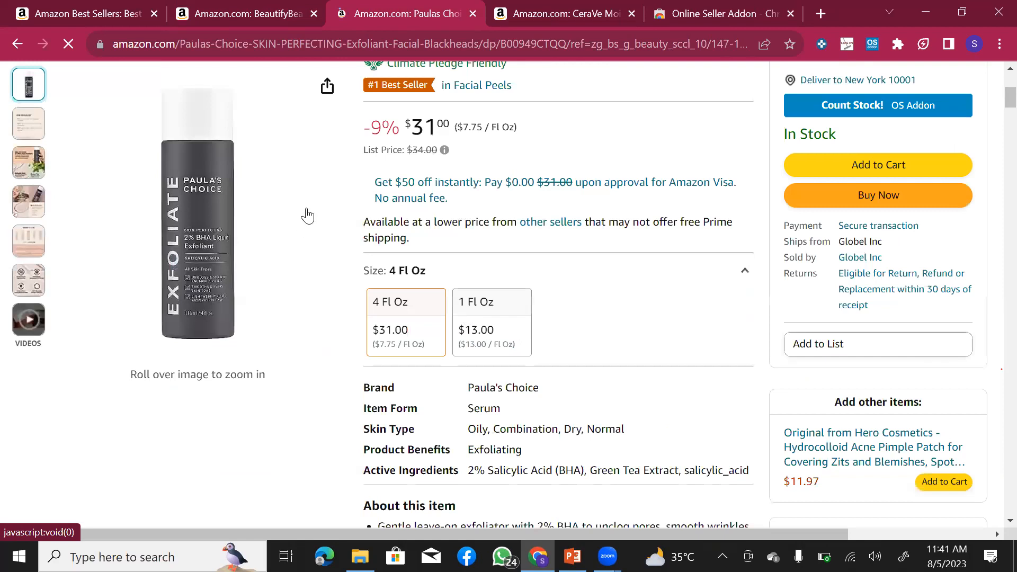
scroll(439, 334, up, 5)
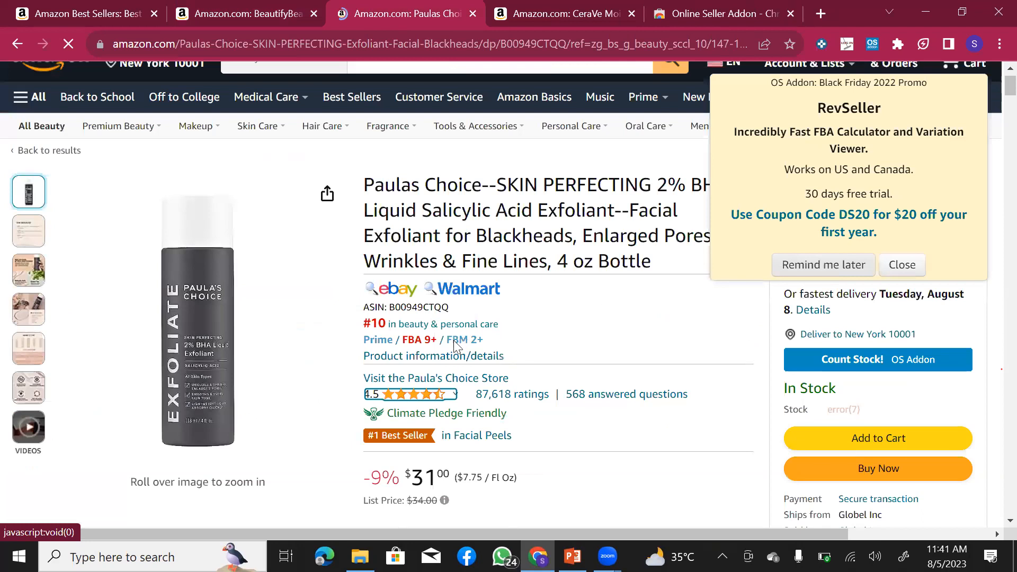
- Examine the exfoliant's price, size options, competing sellers' offers, and customer ratings on its listing
scroll(454, 345, down, 5)
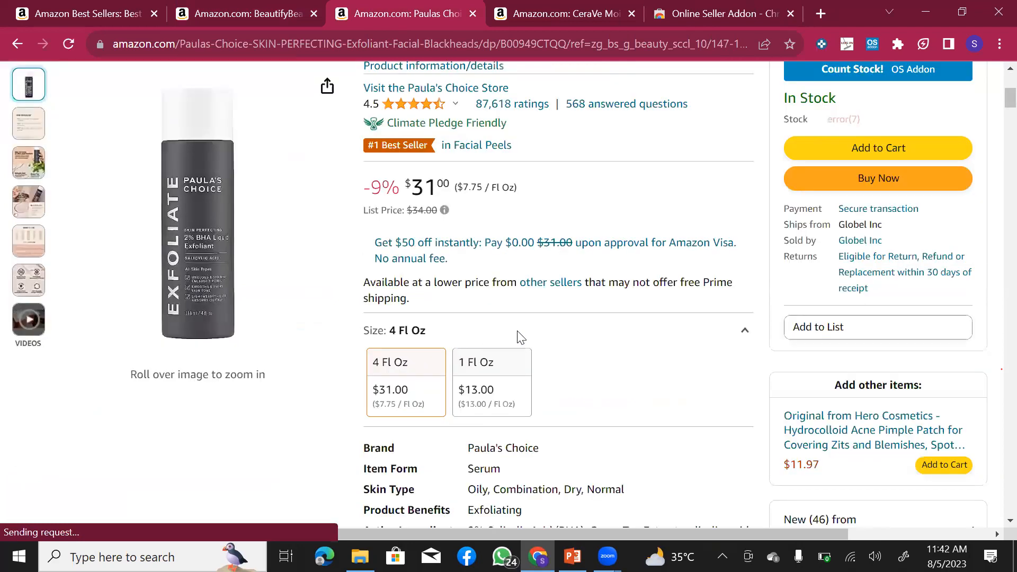
scroll(520, 338, down, 7)
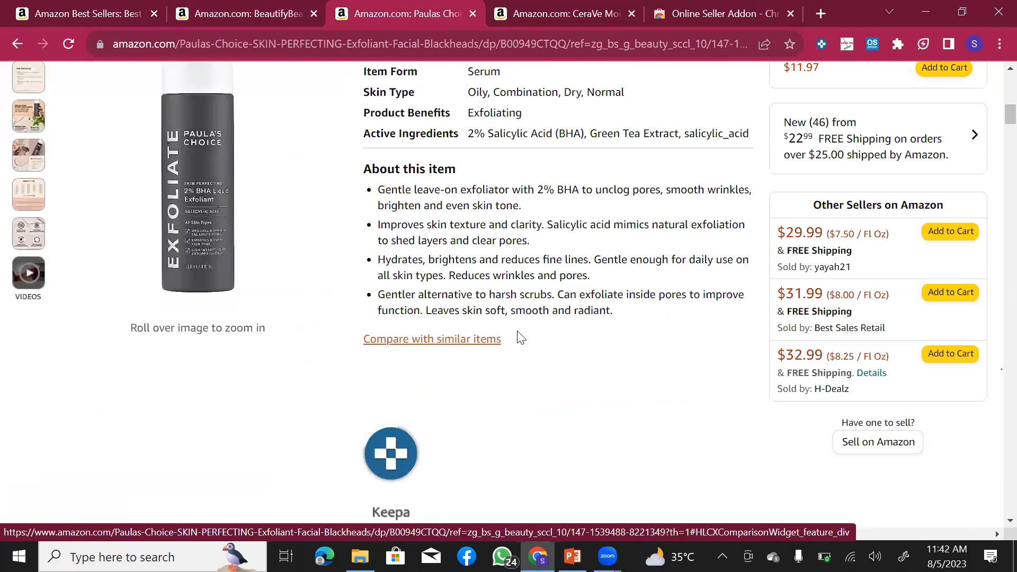
scroll(521, 337, up, 7)
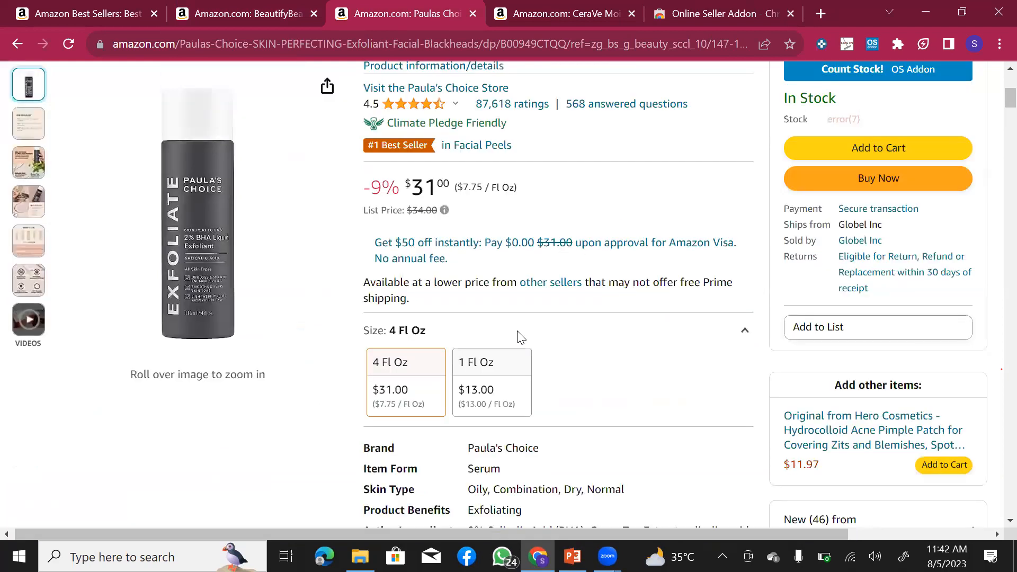
scroll(521, 337, up, 4)
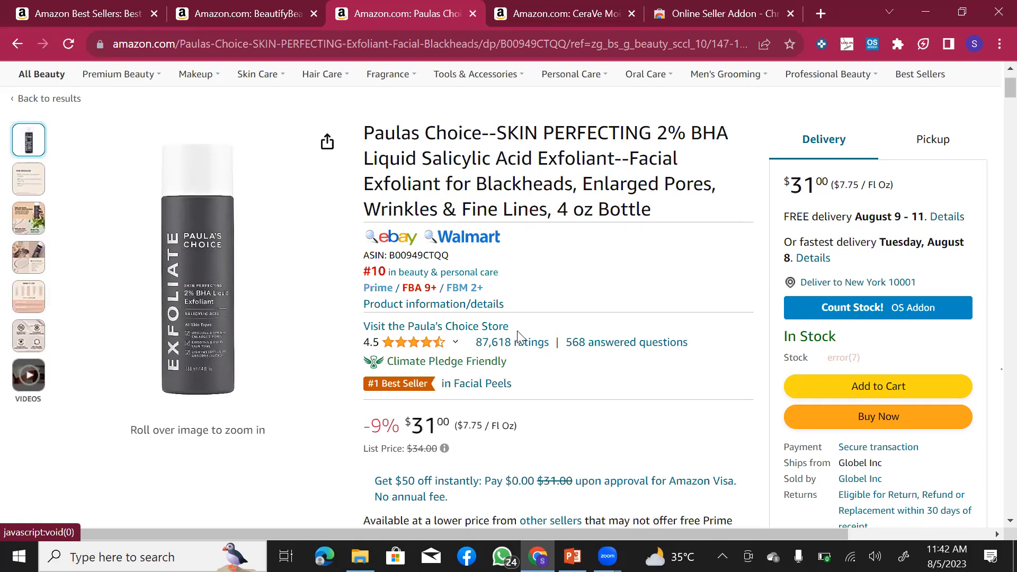
mouse_move(374, 354)
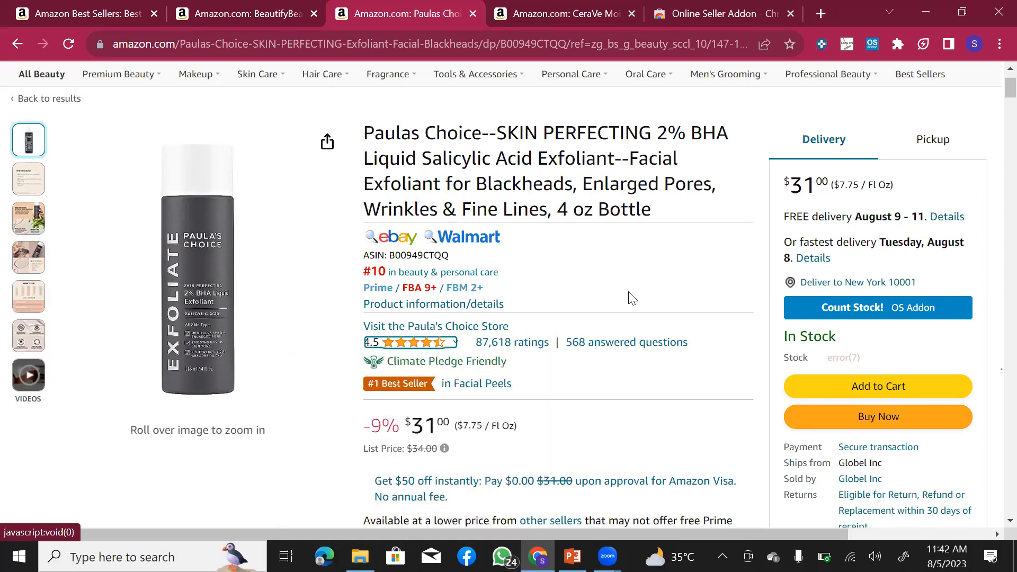
scroll(583, 312, down, 1)
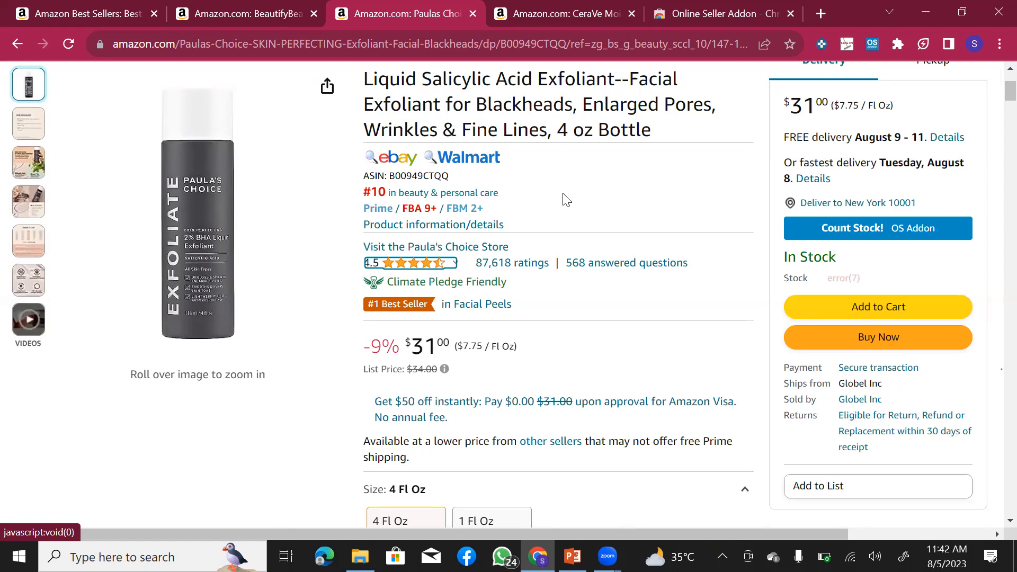
- View the exfoliant's return policy and rating details, and close the return policy pop-up
click(879, 411)
click(874, 410)
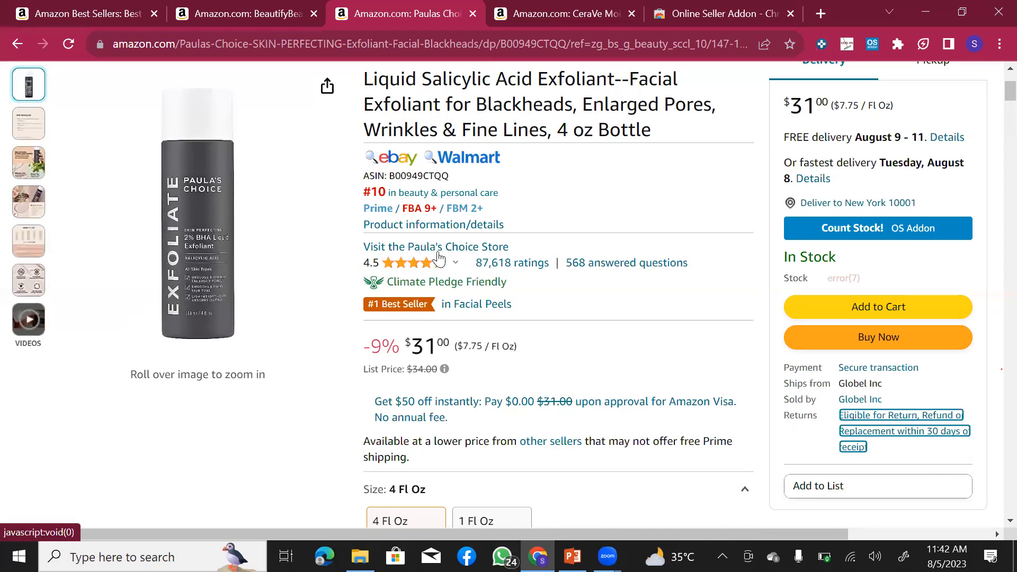
mouse_move(438, 259)
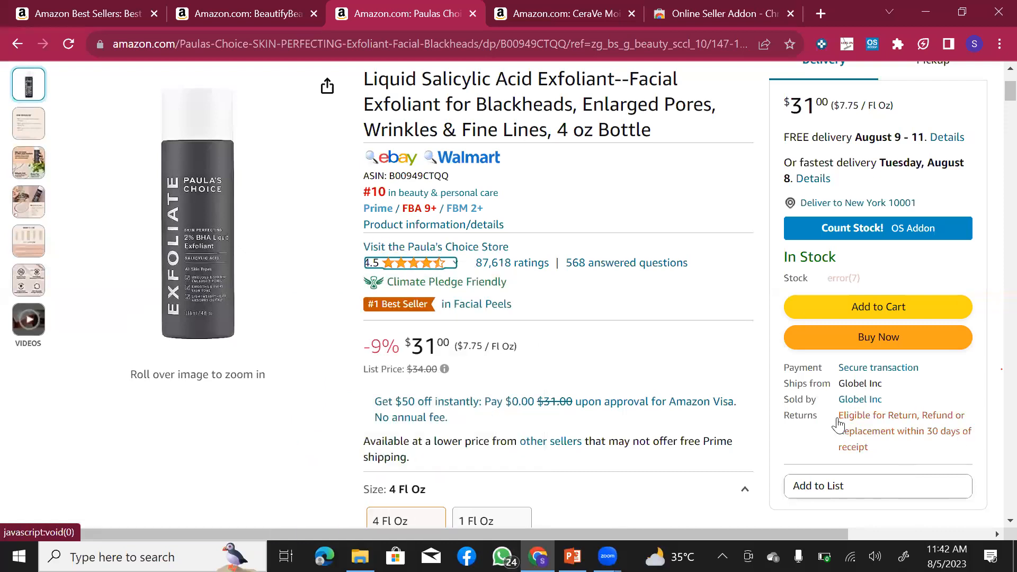
click(891, 414)
click(983, 474)
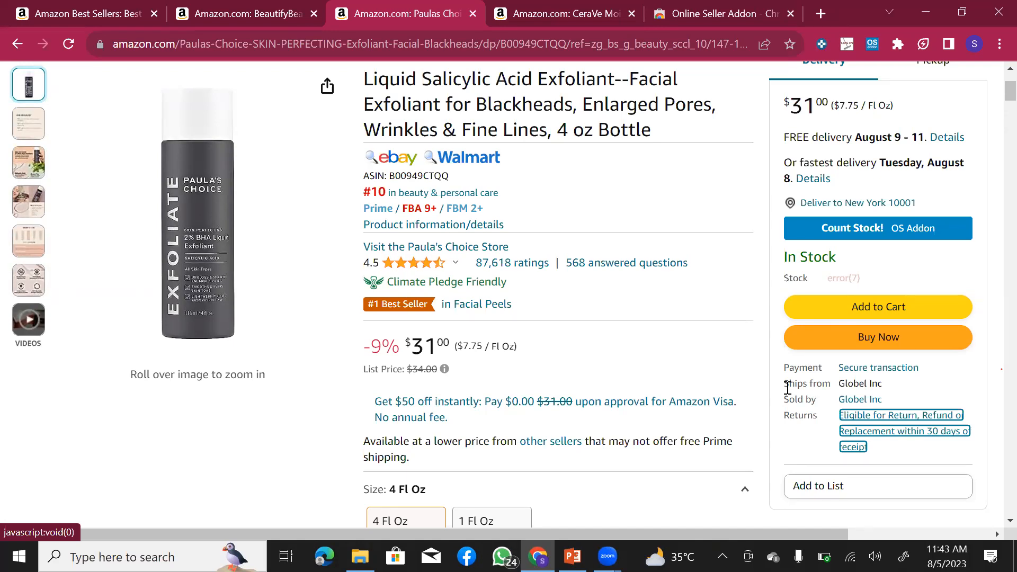
- Open the full list of new offers for the exfoliant and check who ships and sells the lowest-priced one
scroll(879, 345, down, 4)
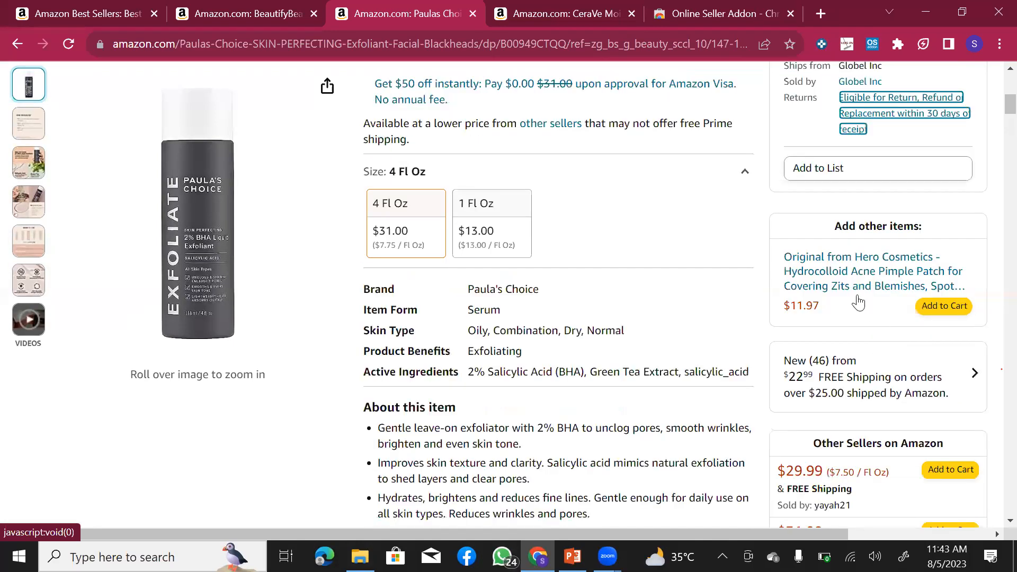
scroll(961, 302, down, 1)
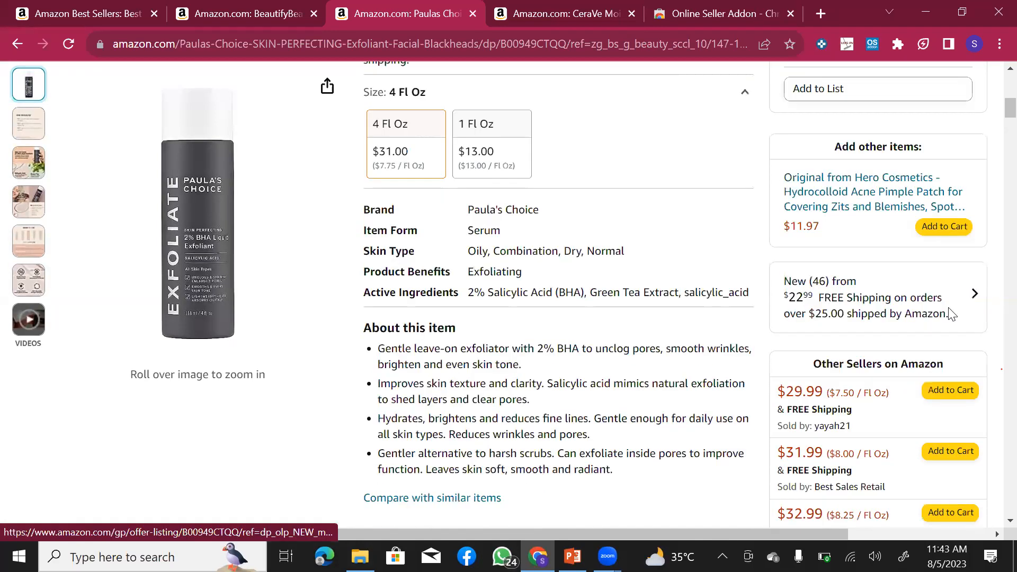
click(880, 321)
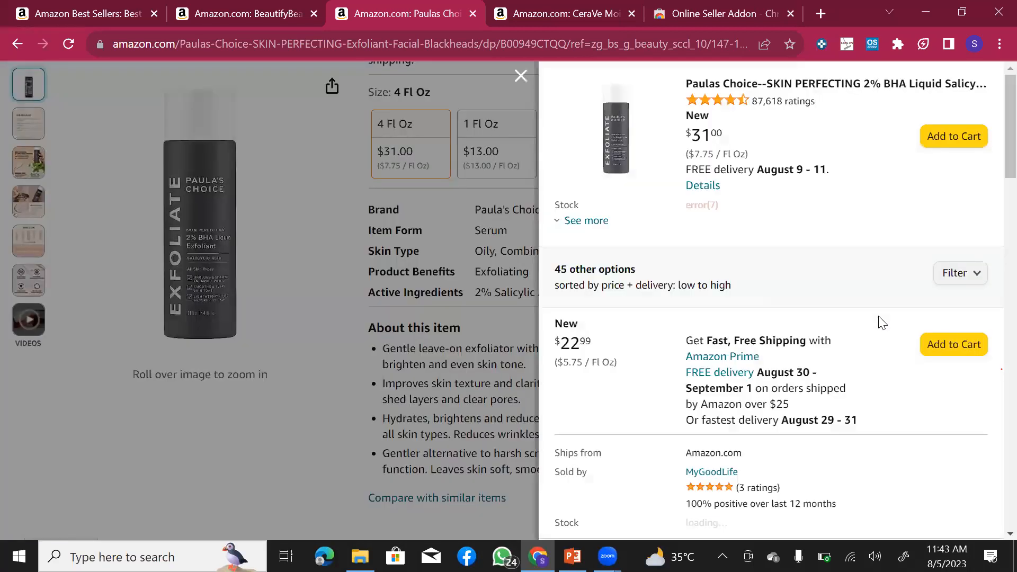
scroll(740, 366, down, 2)
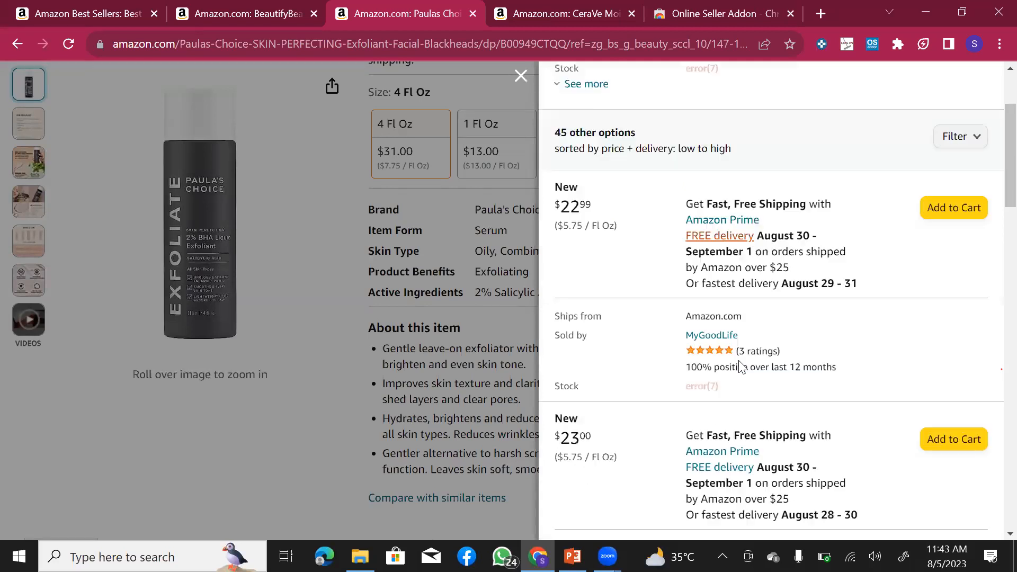
scroll(715, 328, down, 1)
double_click(693, 290)
scroll(765, 311, down, 1)
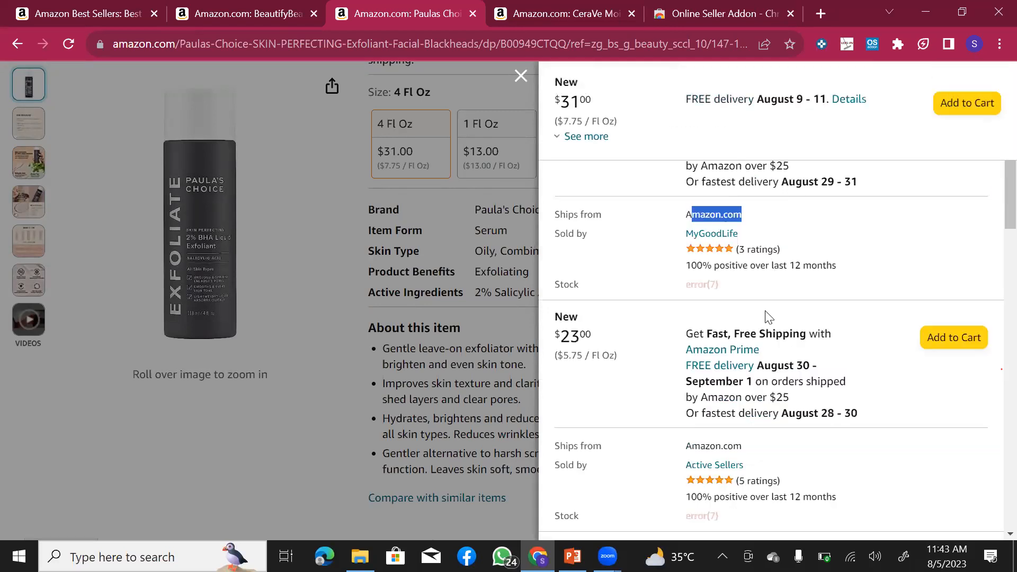
- Review the shippers, sellers, prices and ratings of the remaining new offers, and close the offer list
scroll(765, 311, down, 2)
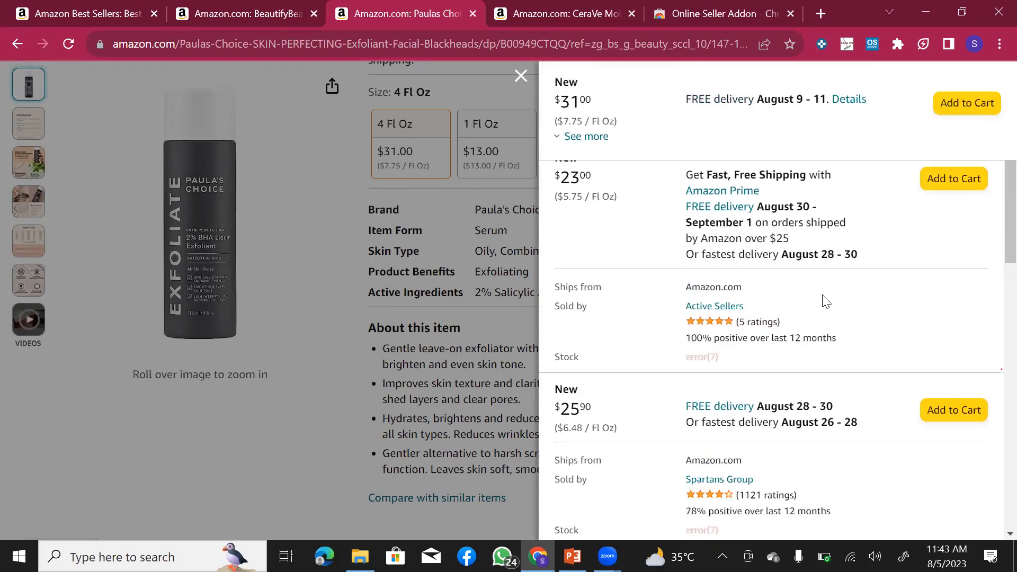
double_click(688, 286)
scroll(710, 328, down, 1)
drag(686, 374, 822, 391)
scroll(778, 358, down, 4)
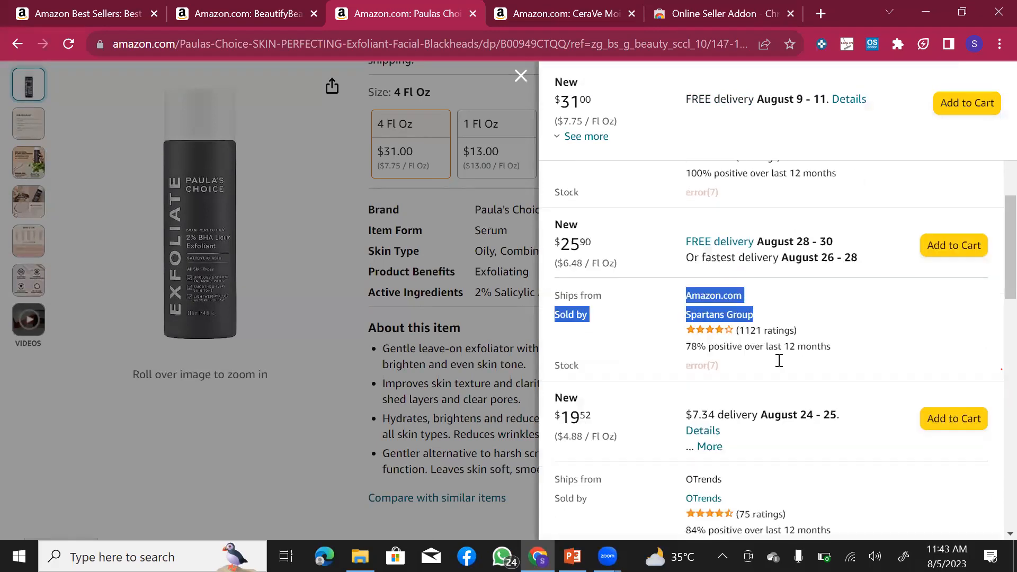
scroll(710, 406, down, 2)
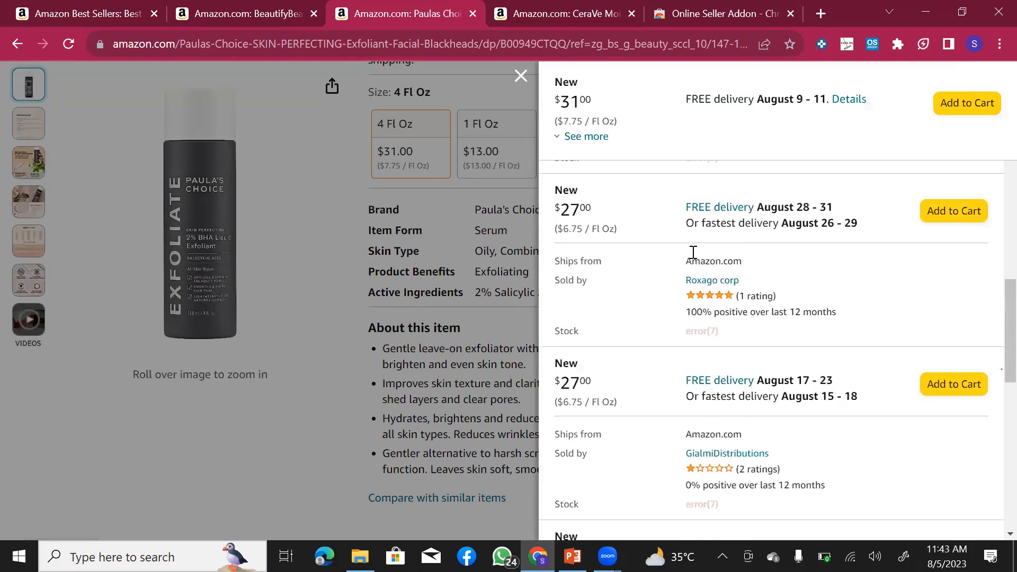
scroll(593, 397, down, 3)
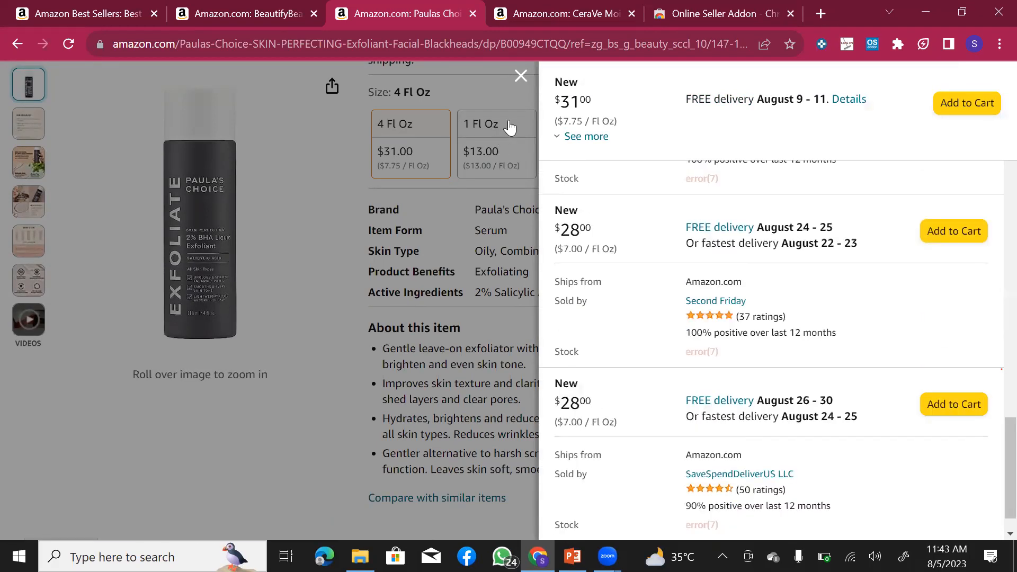
click(521, 77)
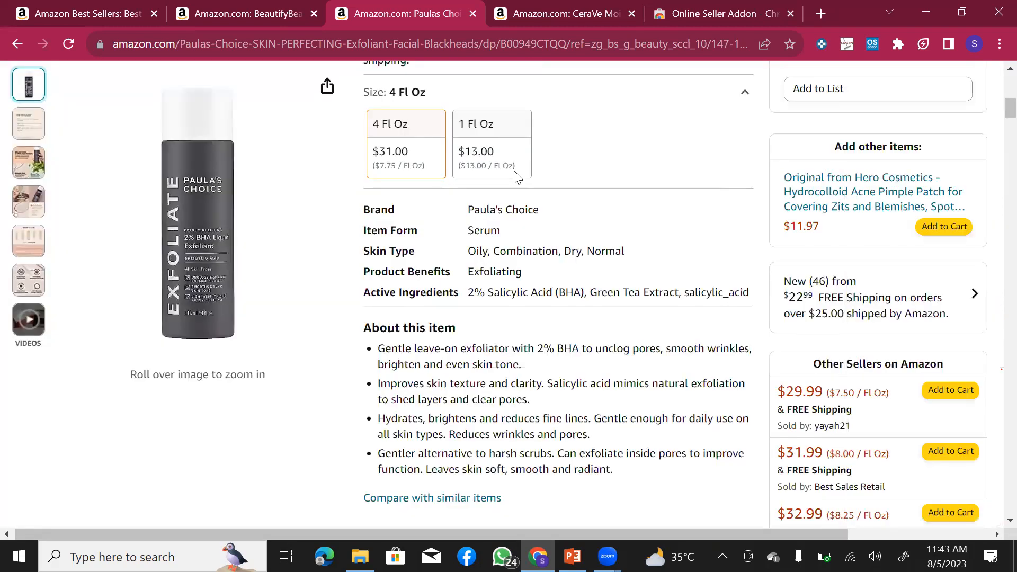
- Examine the exfoliant's Keepa price history chart, its data series and its range options
scroll(519, 178, down, 5)
scroll(479, 231, down, 2)
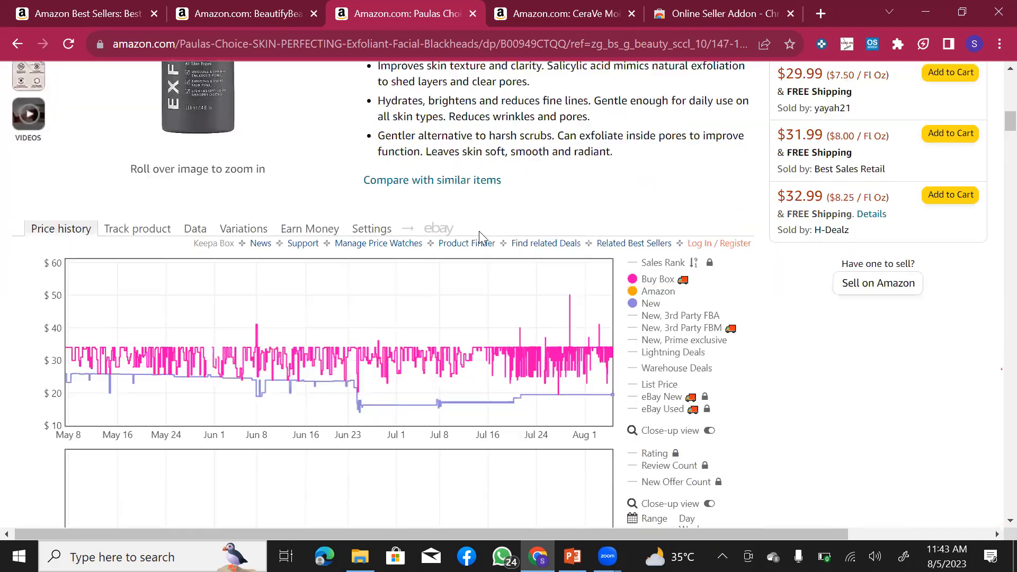
scroll(655, 275, down, 4)
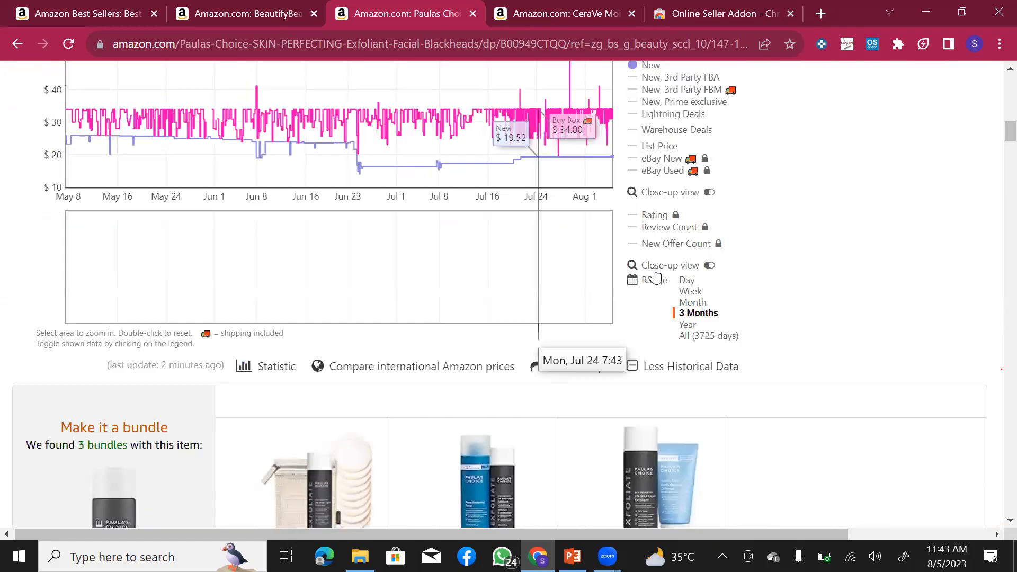
scroll(655, 276, up, 7)
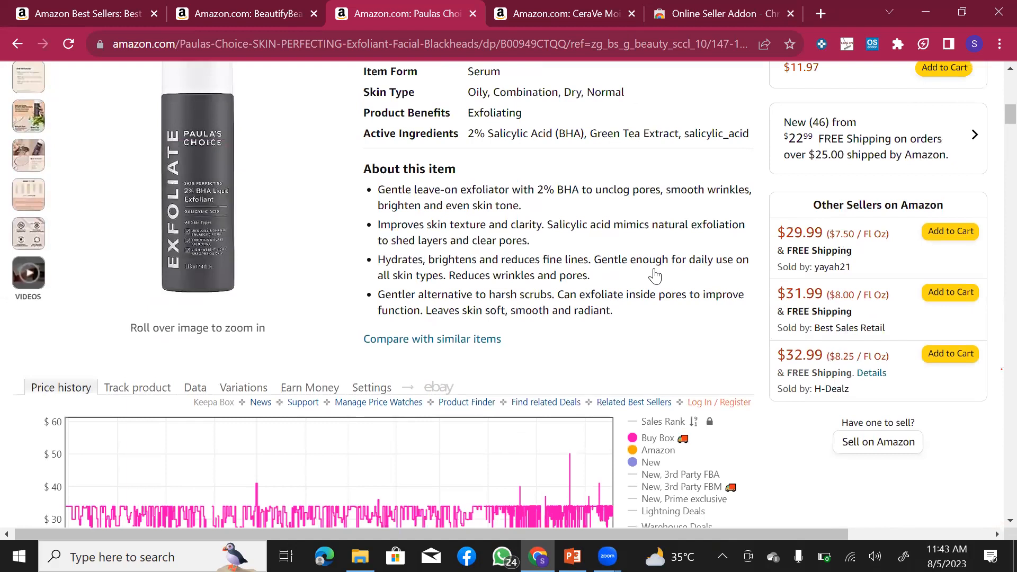
scroll(655, 275, down, 3)
scroll(655, 275, down, 3)
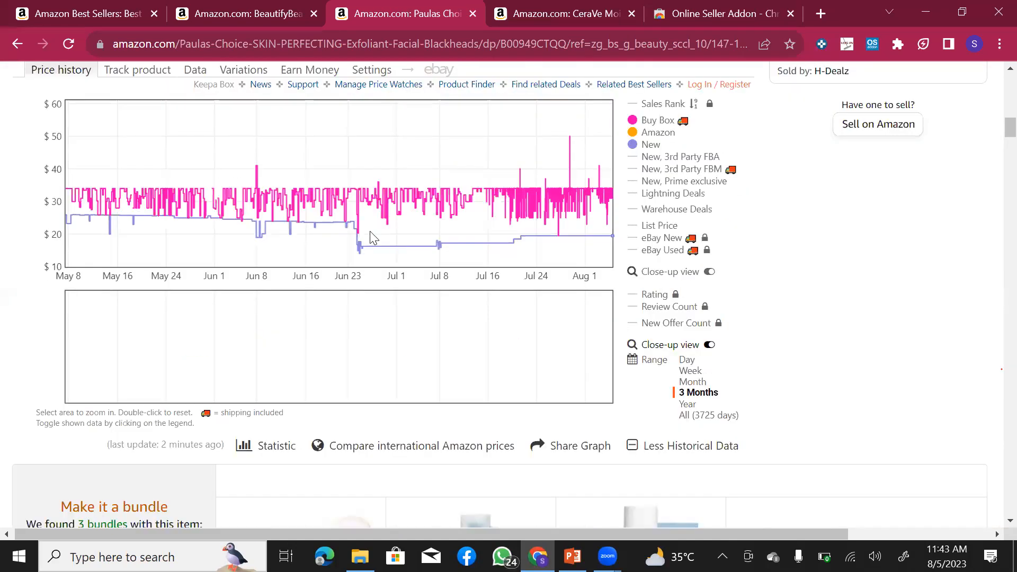
scroll(500, 293, up, 1)
scroll(500, 293, up, 1)
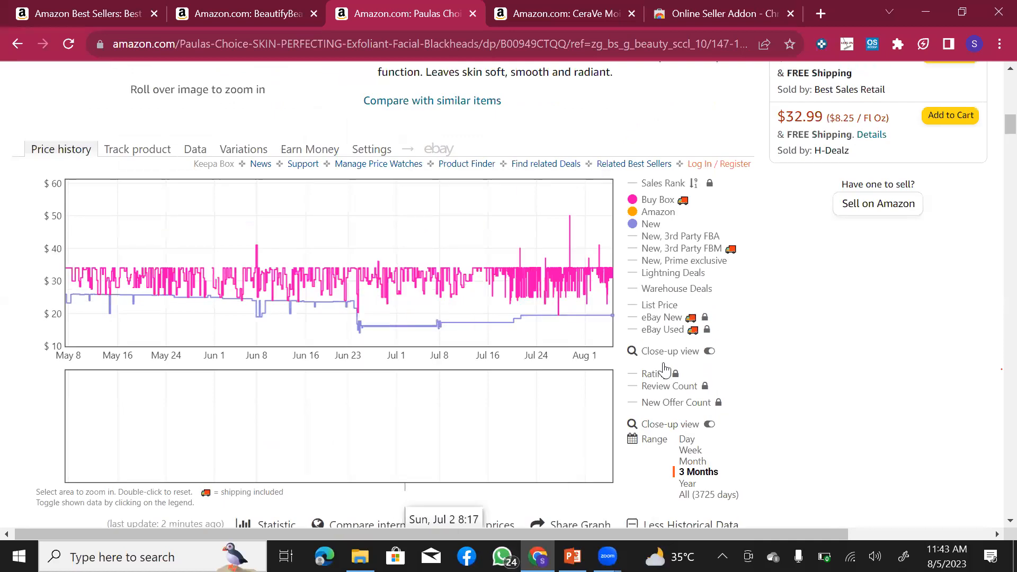
- Log in to Keepa from the price history section with the account username and password
click(731, 168)
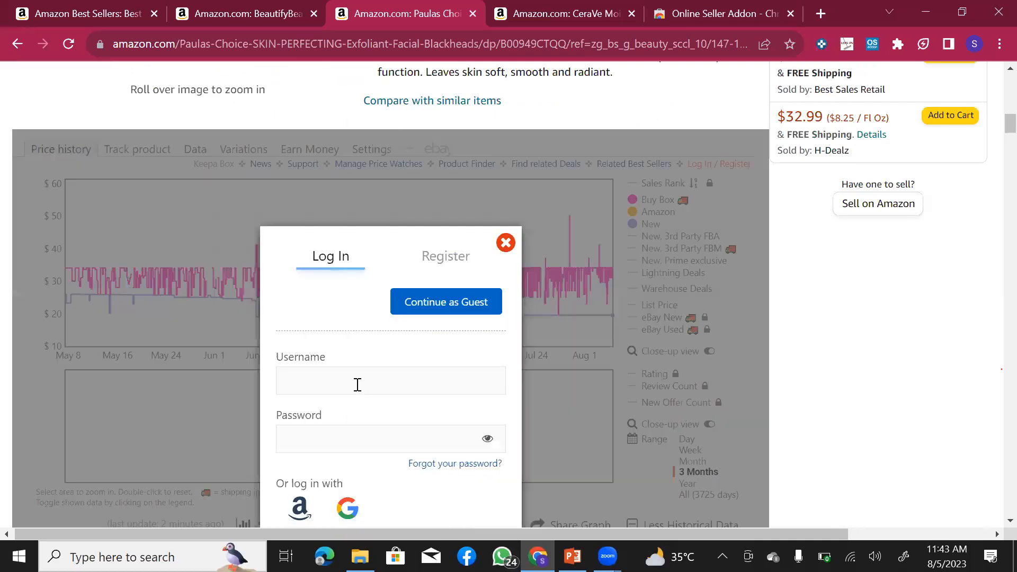
scroll(456, 356, down, 2)
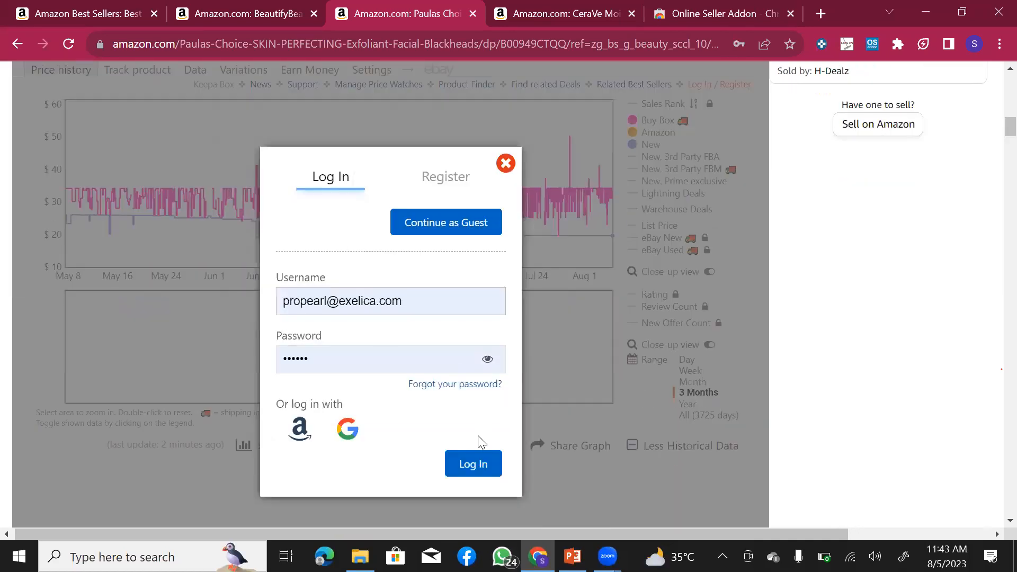
click(482, 473)
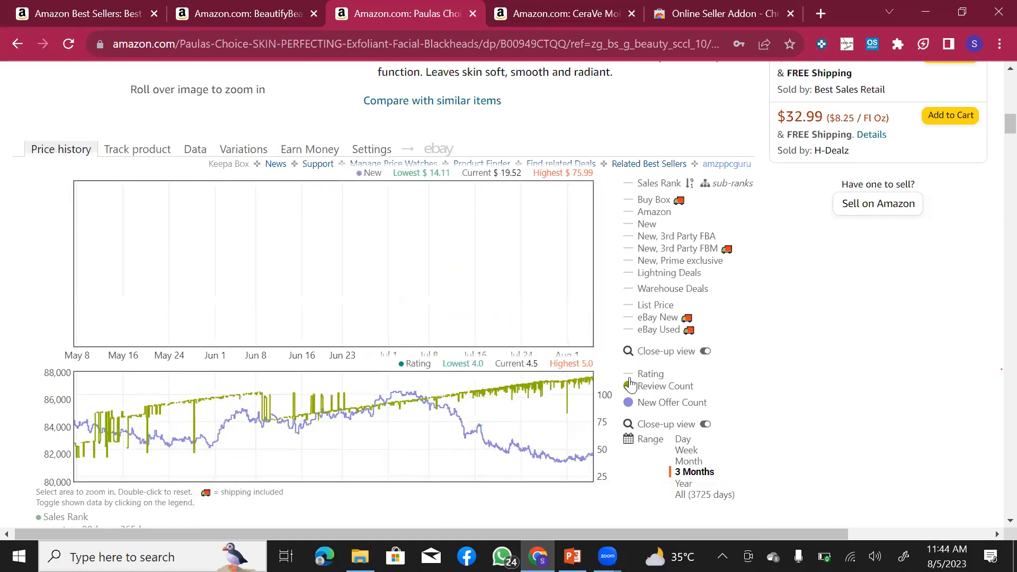
- Hide the New Offer Count, Review Count and Rating series in the Keepa chart
click(631, 404)
click(630, 386)
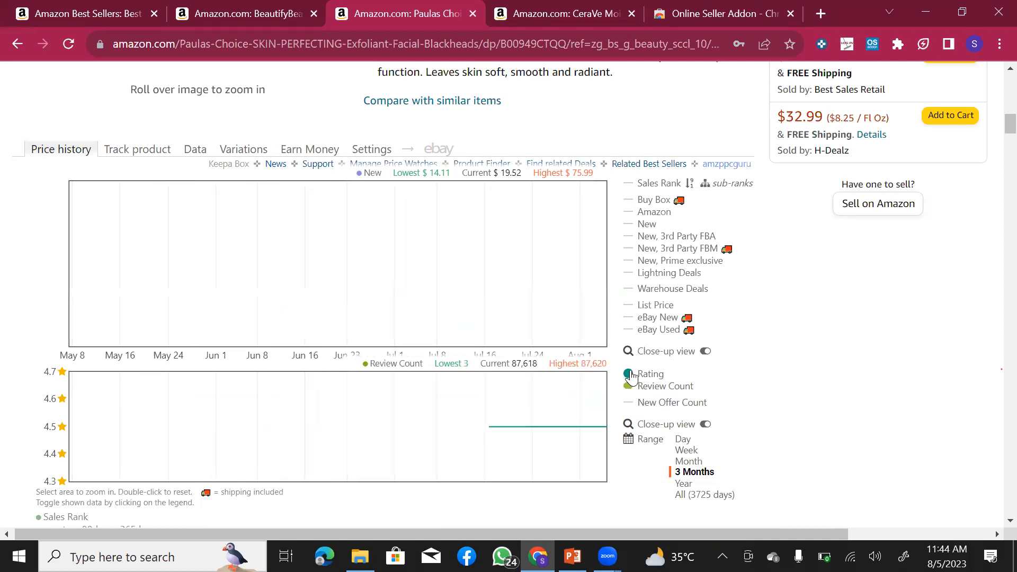
click(629, 375)
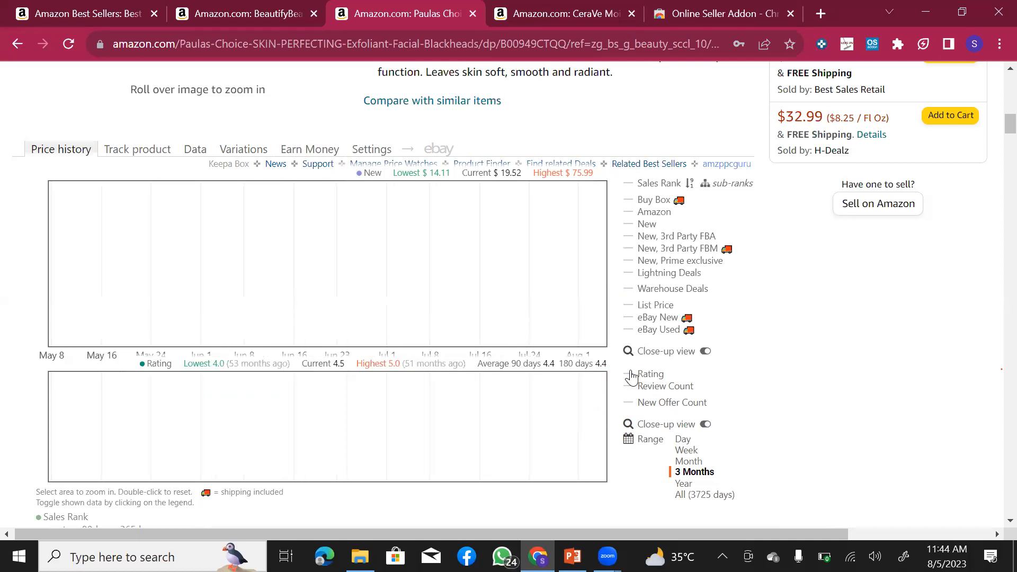
- Show the Amazon, Sales Rank and Buy Box series in the exfoliant's Keepa price history chart
click(635, 214)
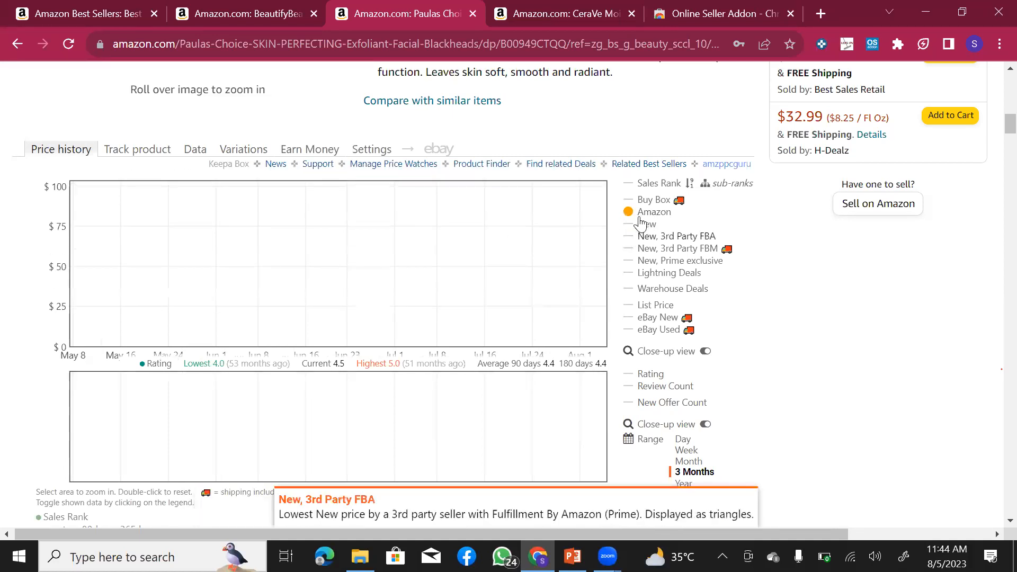
click(629, 187)
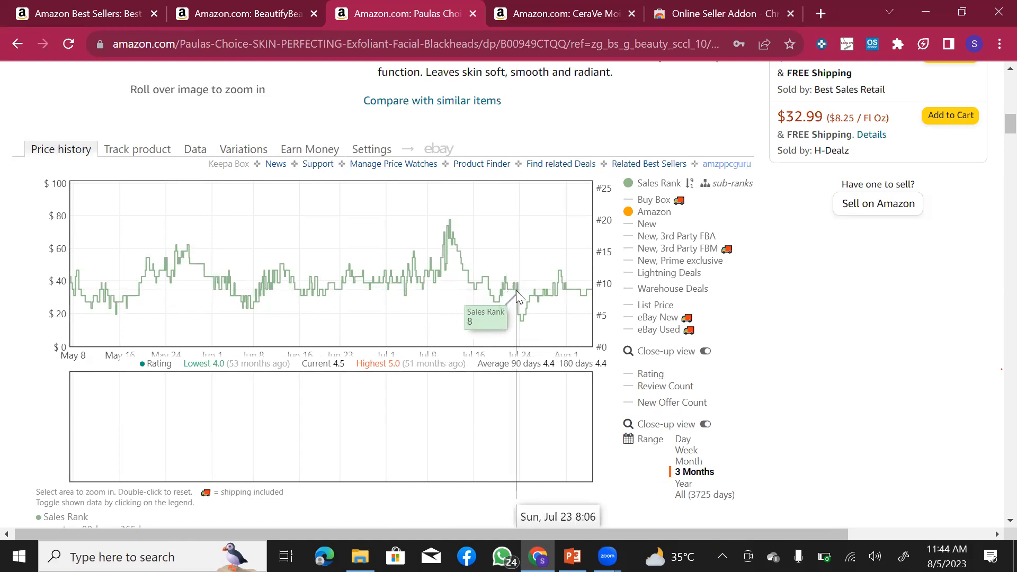
scroll(517, 291, down, 2)
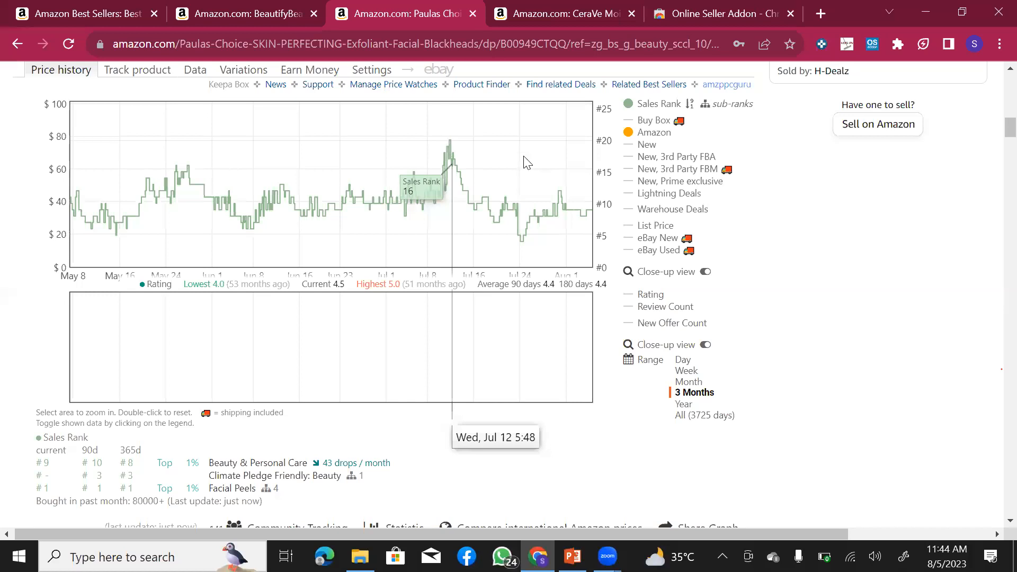
click(628, 127)
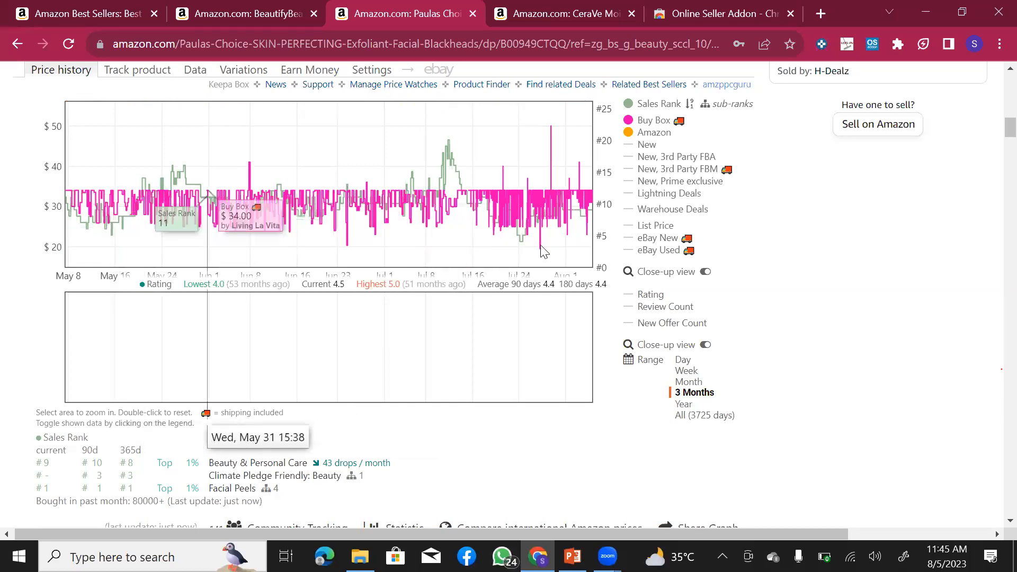
- Show the Review Count and Rating series in the lower Keepa chart
scroll(585, 253, up, 1)
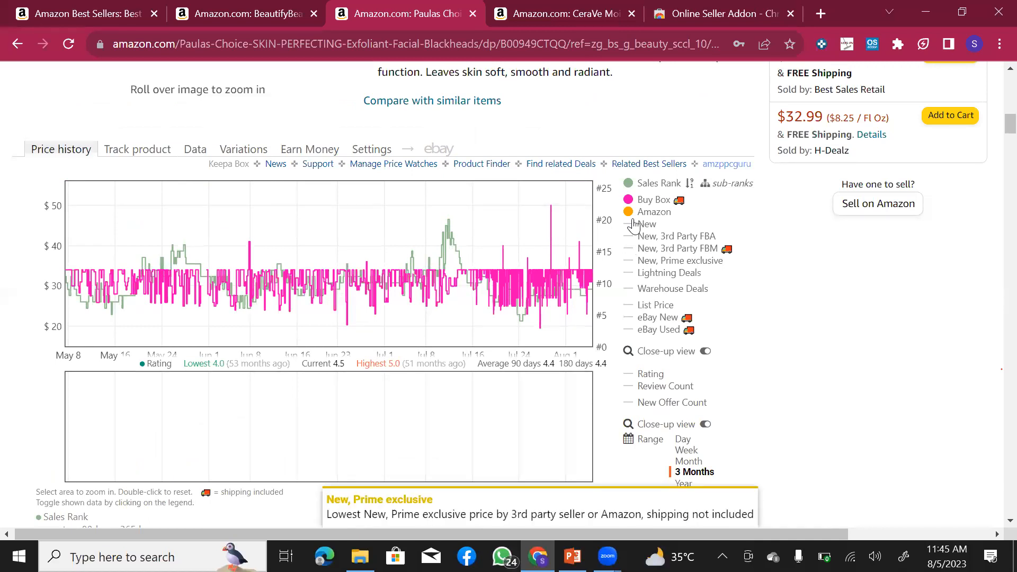
click(633, 386)
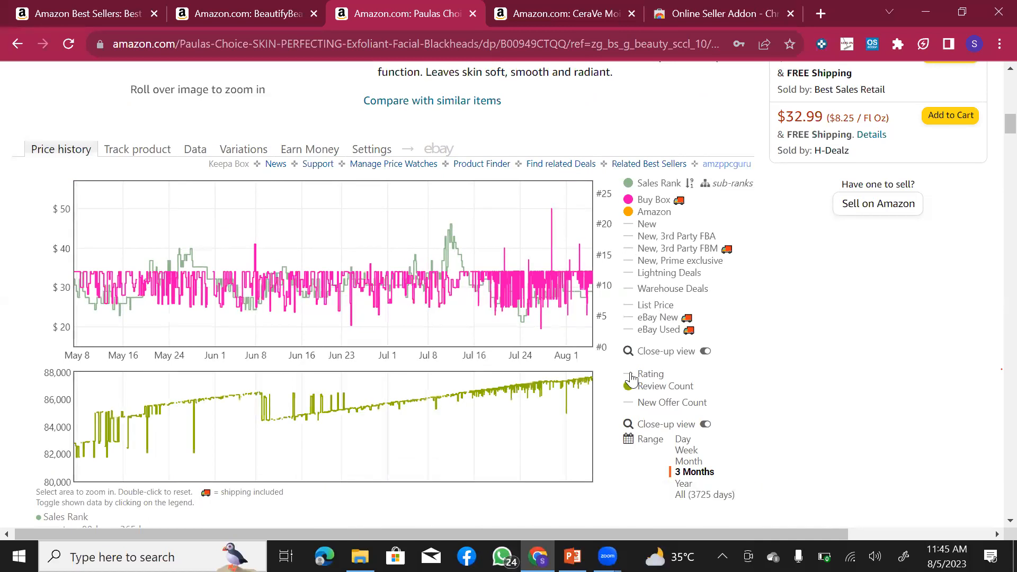
click(633, 374)
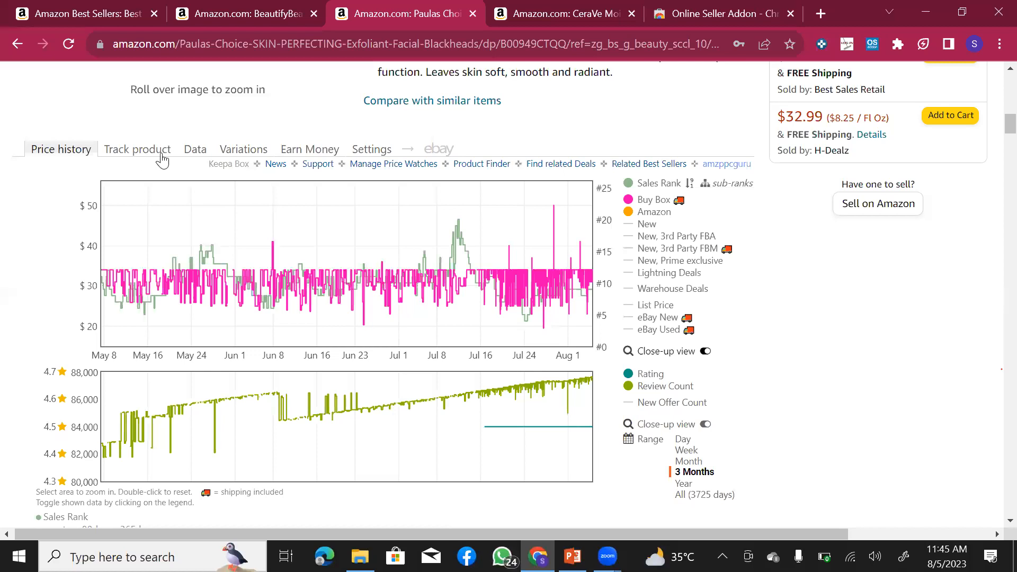
- Compare Keepa's product data with the price history chart, ending on the chart
click(205, 154)
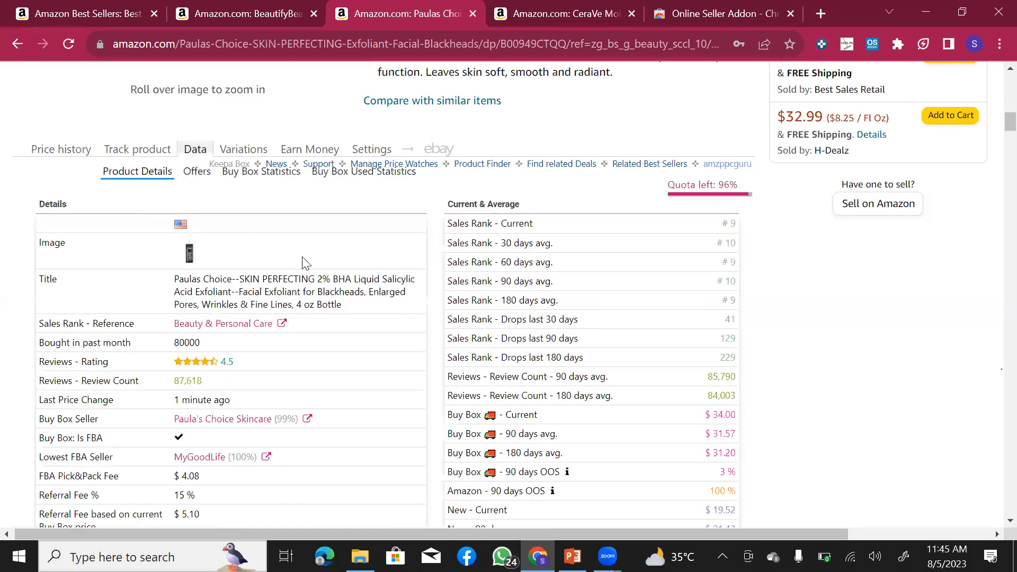
click(54, 149)
click(193, 151)
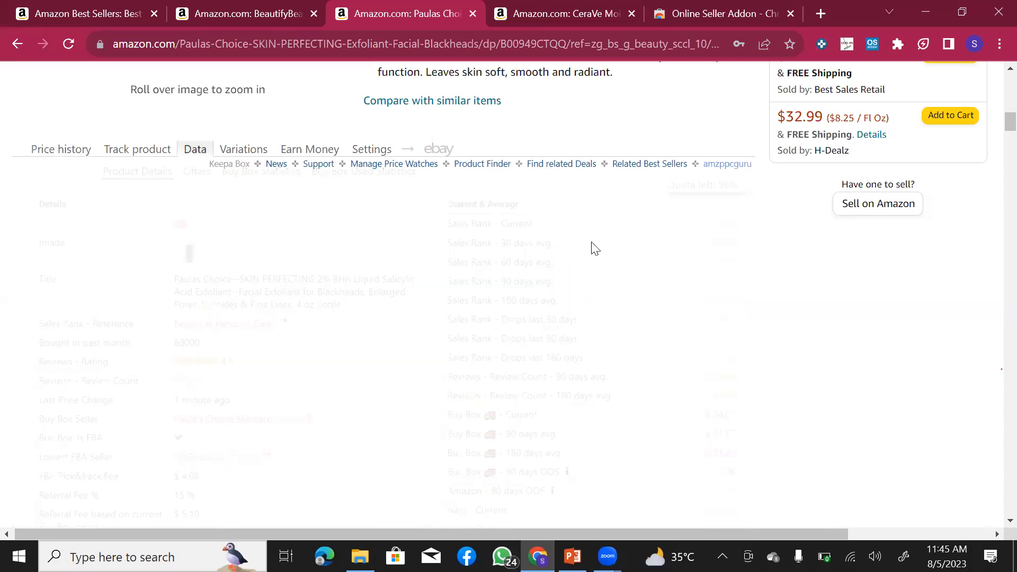
click(60, 150)
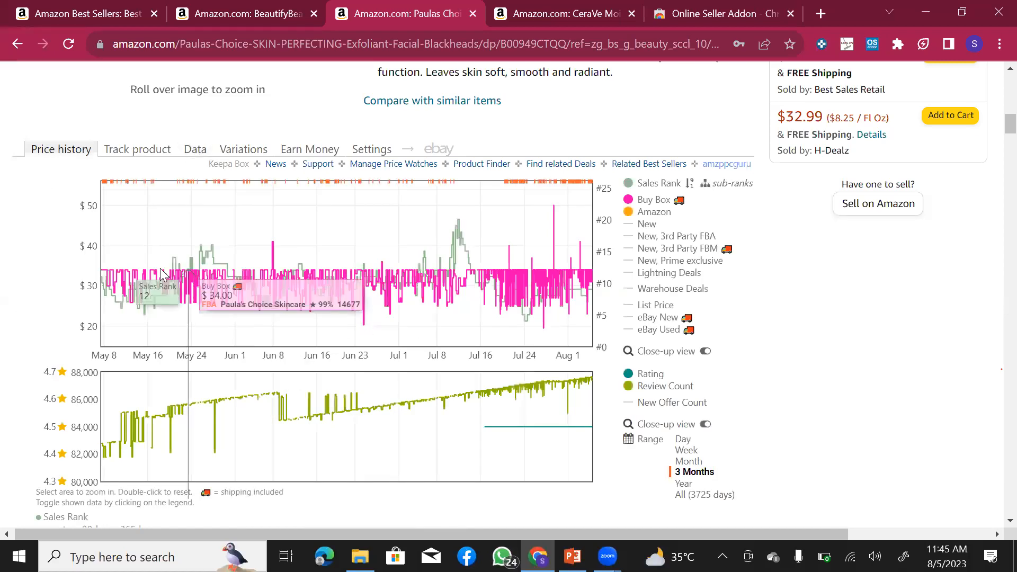
- Examine the exfoliant's sales rank, review, Buy Box and new-price averages in Keepa's product details, and return to the listing's price section
click(188, 152)
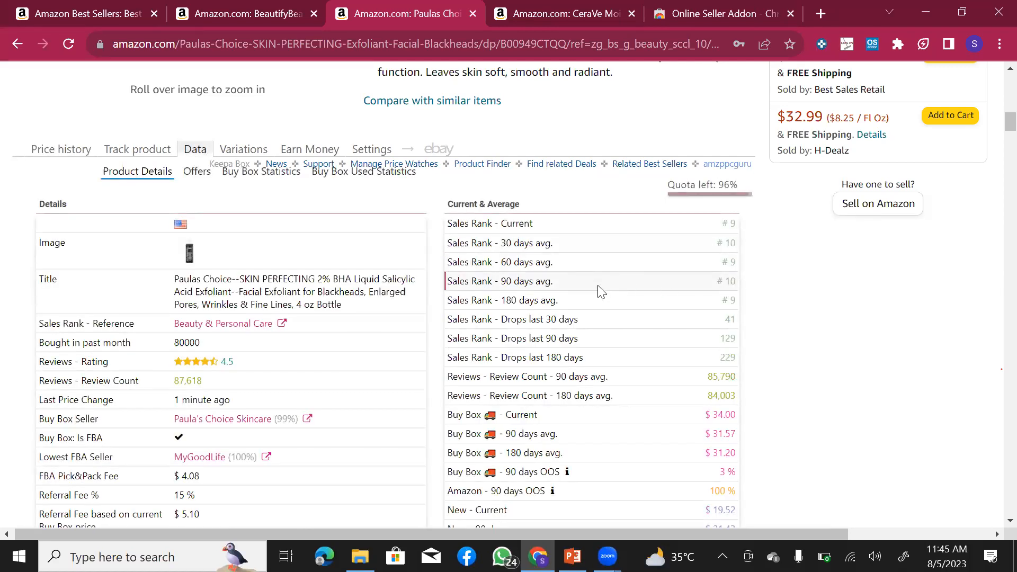
scroll(726, 288, down, 1)
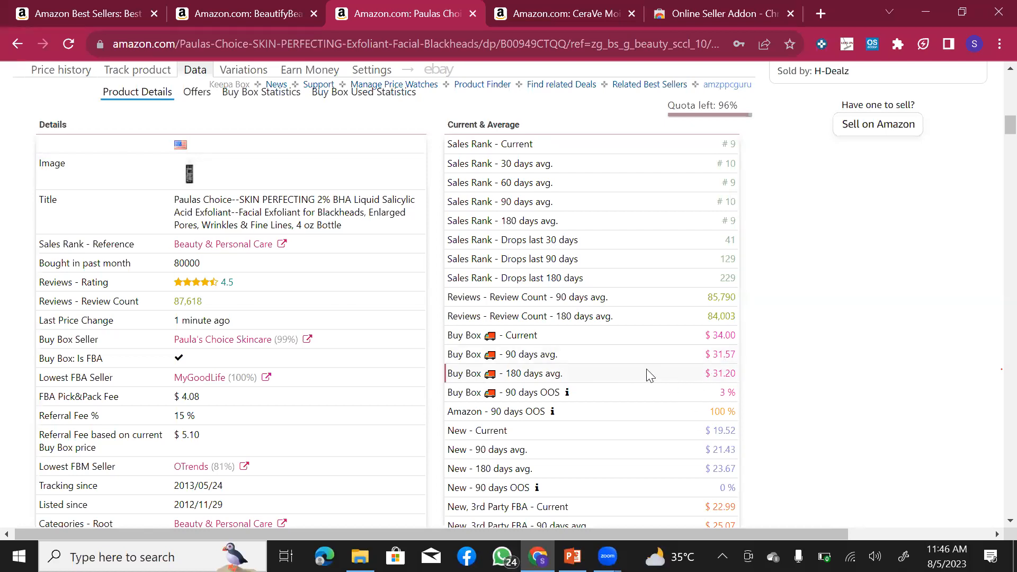
scroll(646, 373, down, 3)
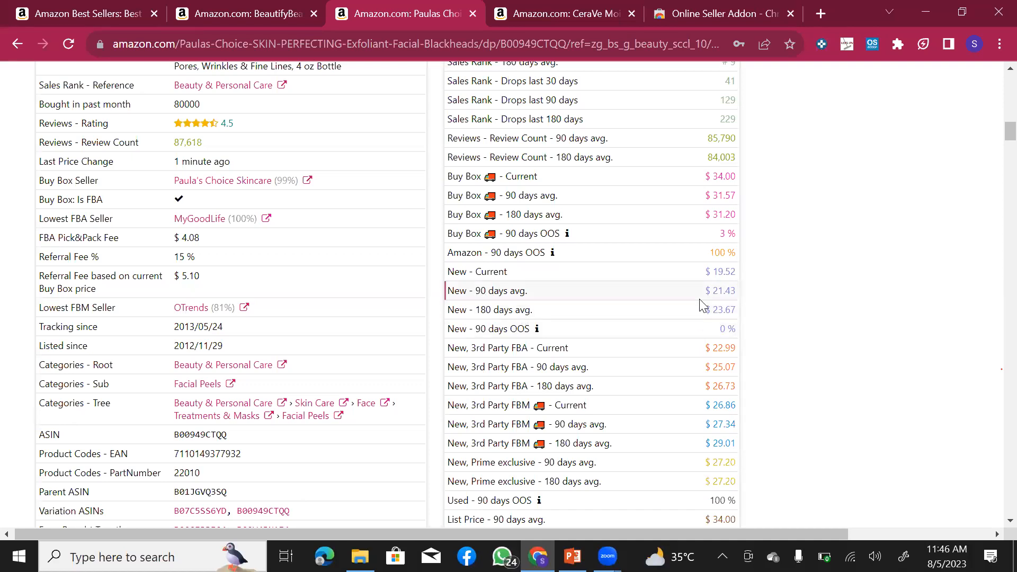
scroll(700, 301, up, 6)
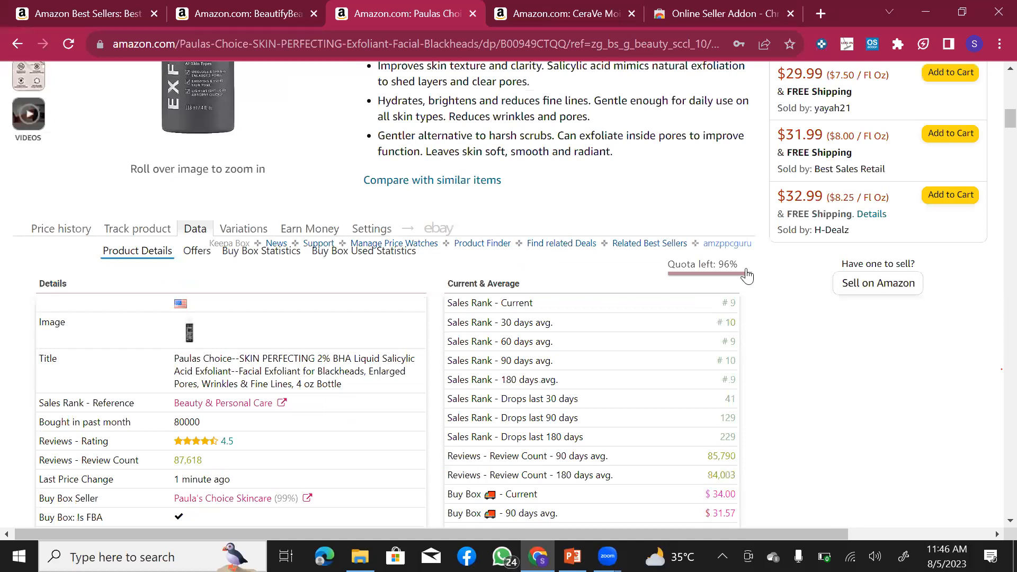
scroll(449, 318, up, 4)
scroll(463, 348, up, 3)
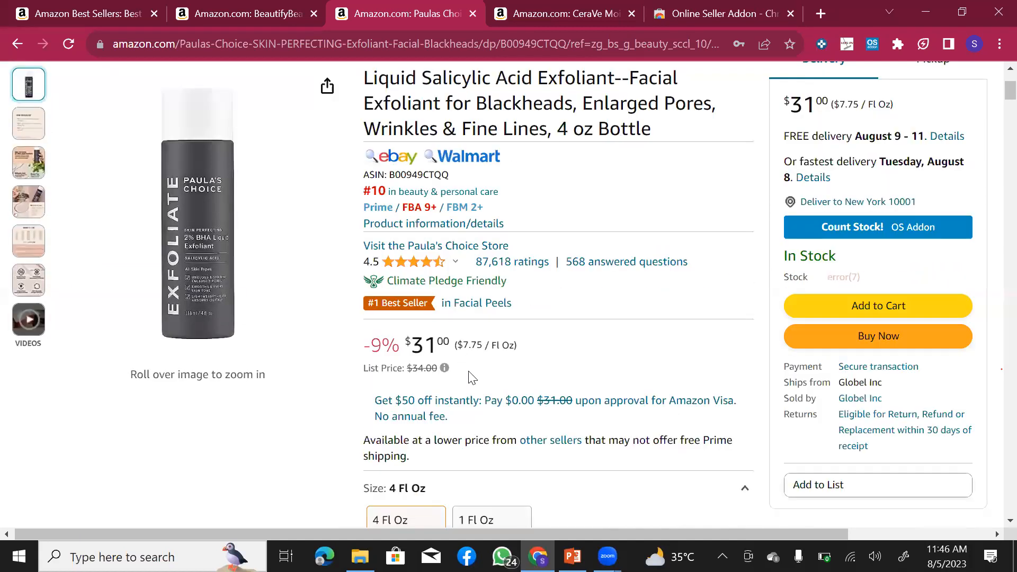
- Compare the exfoliant's listing price and other-seller offers with the current and average prices in Keepa's product details
scroll(479, 379, down, 15)
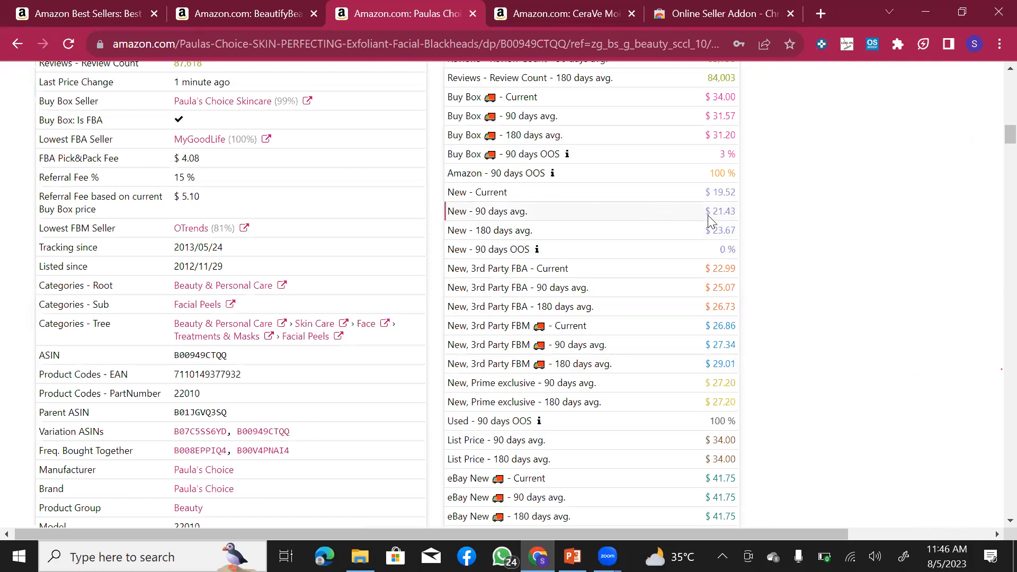
scroll(994, 106, up, 9)
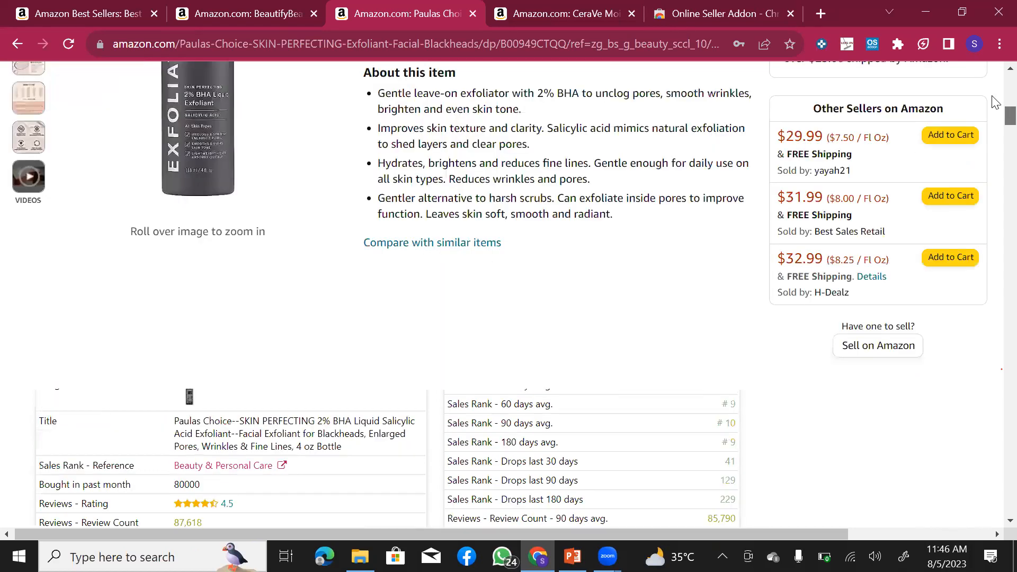
scroll(995, 129, up, 3)
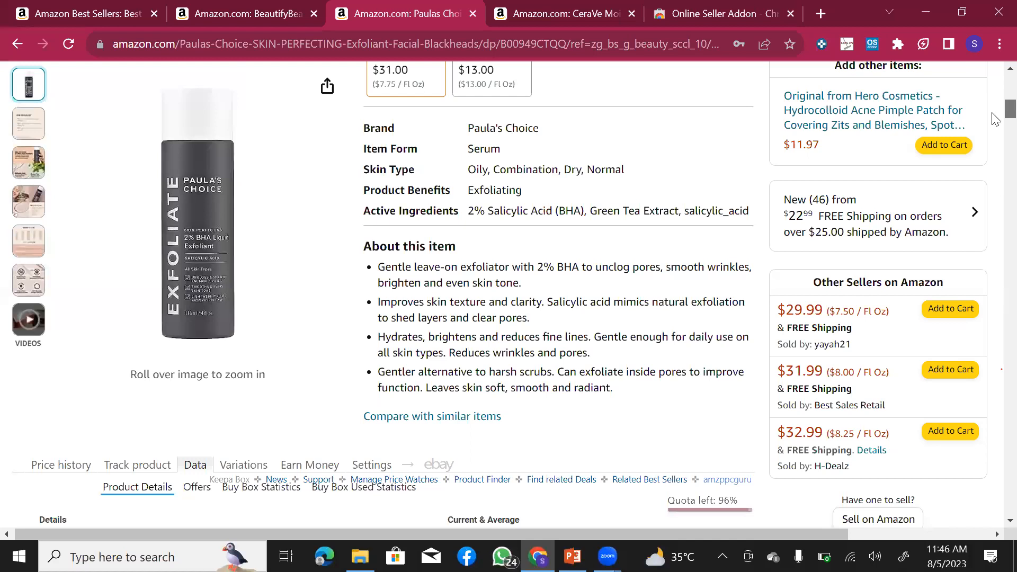
scroll(997, 124, down, 10)
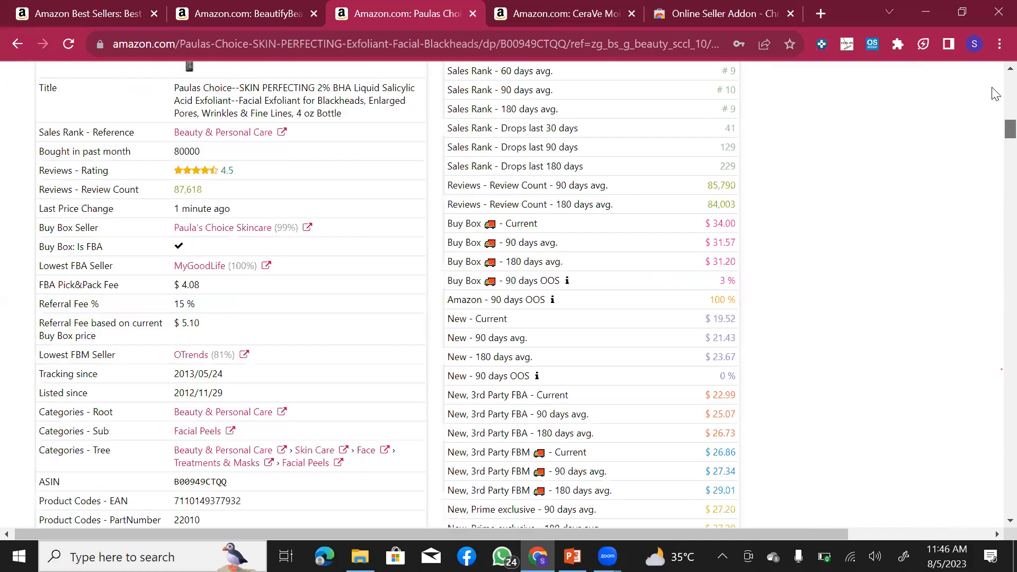
scroll(679, 127, up, 10)
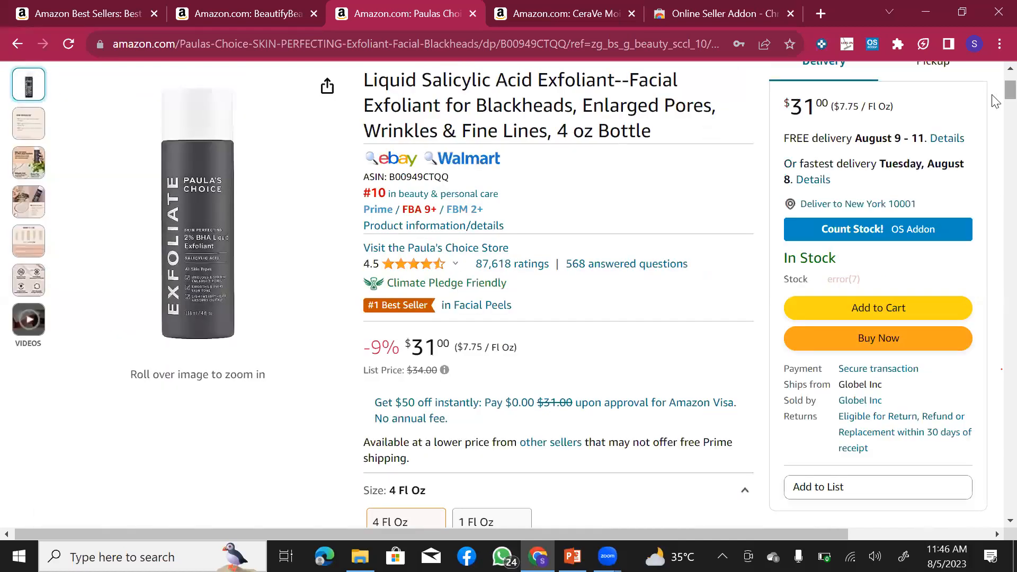
scroll(995, 100, down, 15)
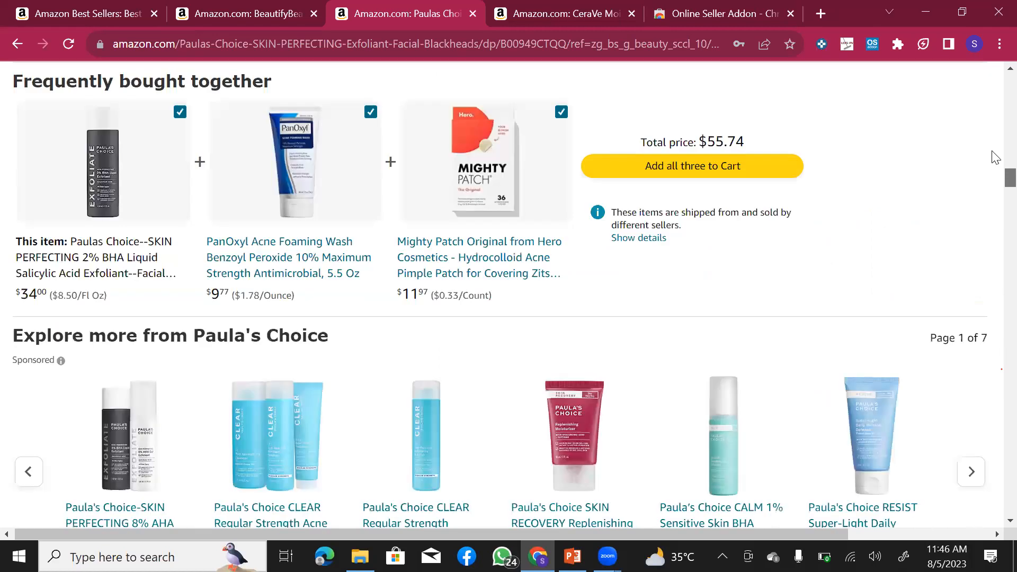
scroll(995, 158, up, 5)
scroll(996, 155, up, 1)
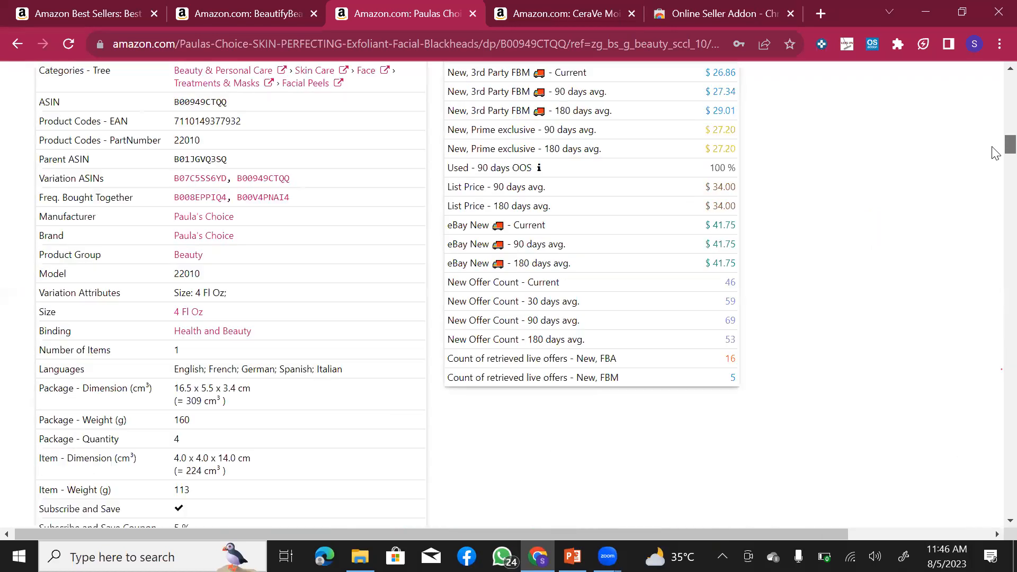
scroll(995, 143, up, 6)
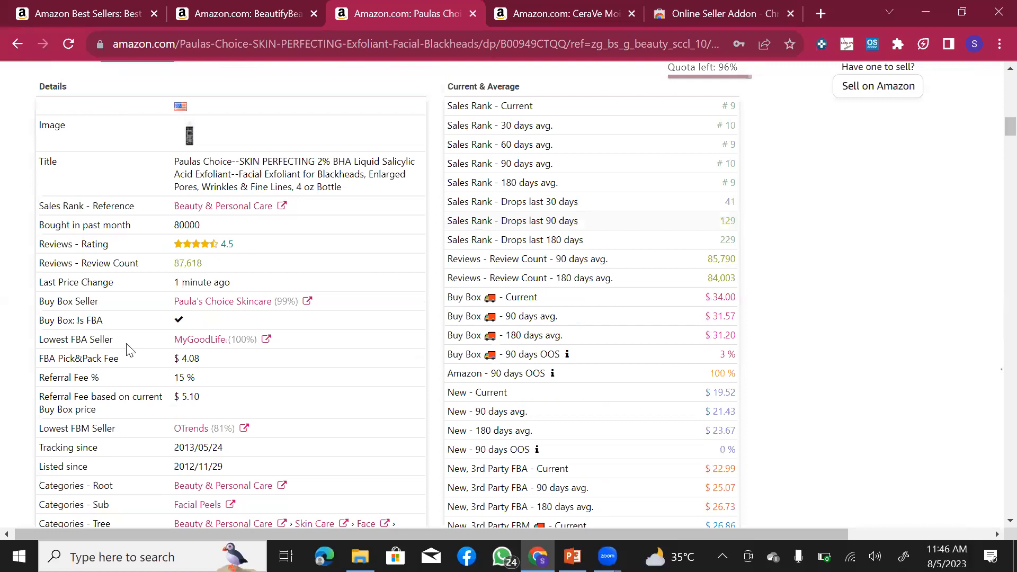
- Examine the seller, FBA and referral fee, category, product code, package and weight entries in Keepa's product details
scroll(285, 384, down, 2)
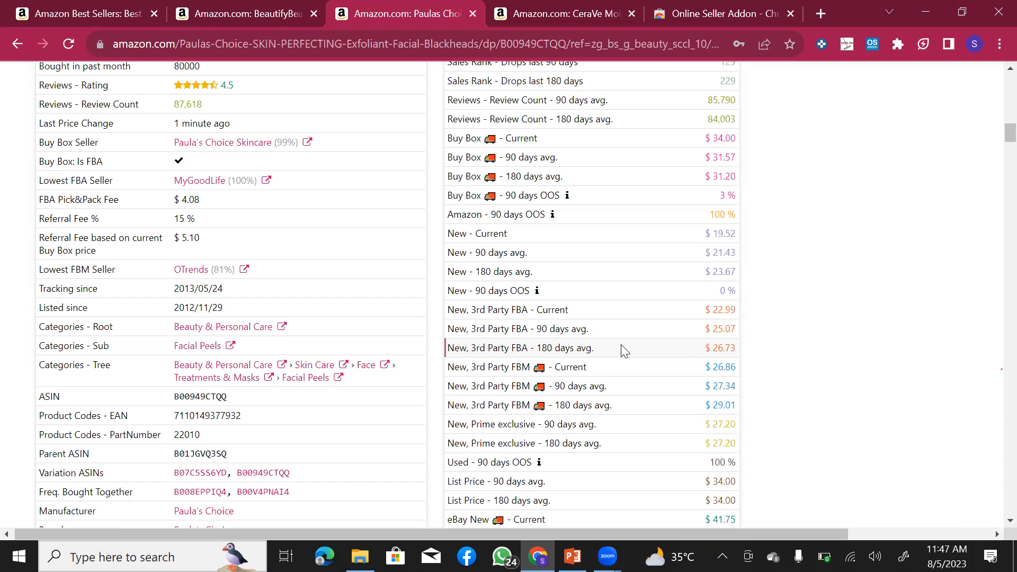
scroll(254, 423, down, 8)
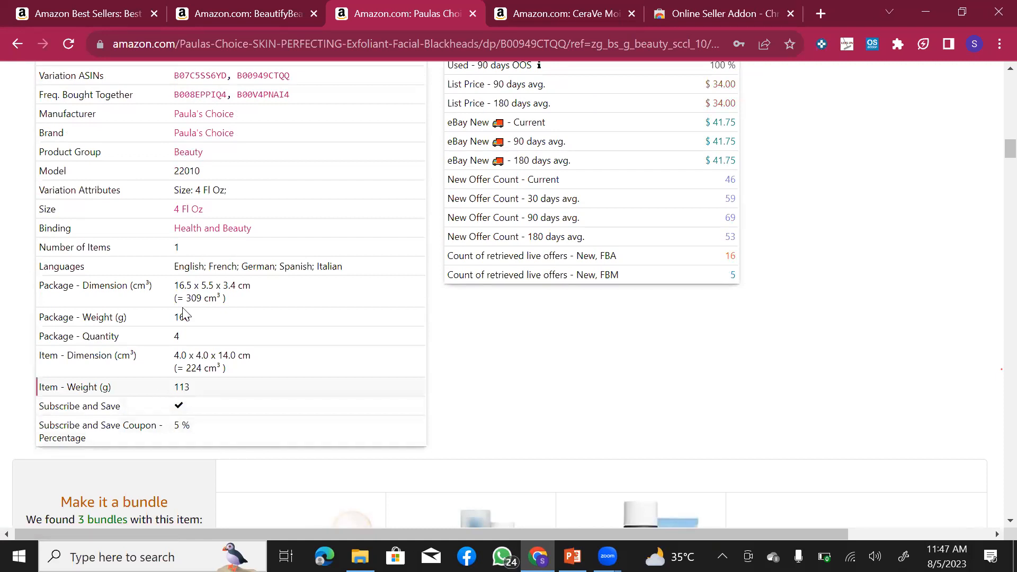
scroll(218, 254, up, 5)
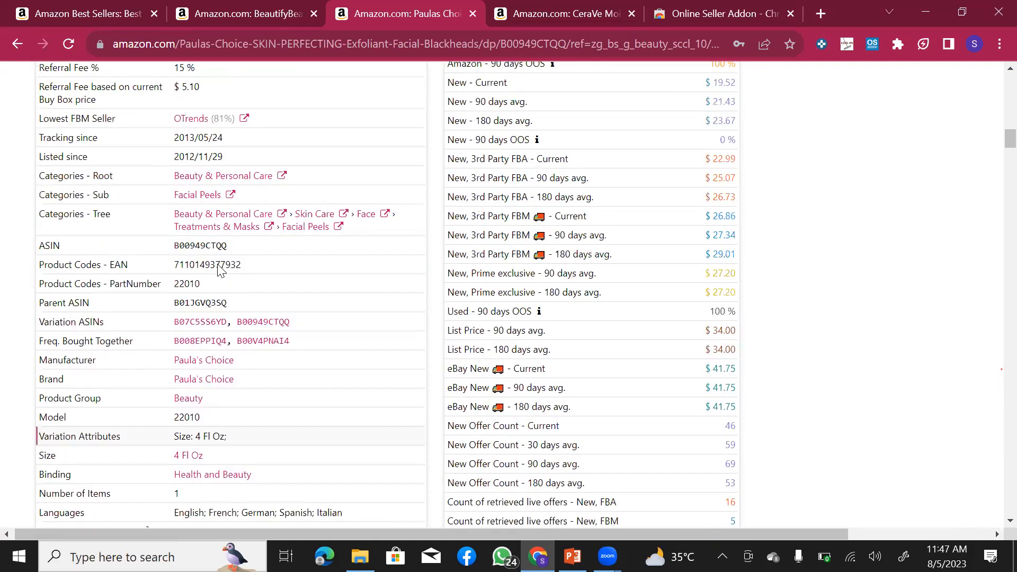
scroll(219, 268, up, 1)
scroll(200, 262, up, 2)
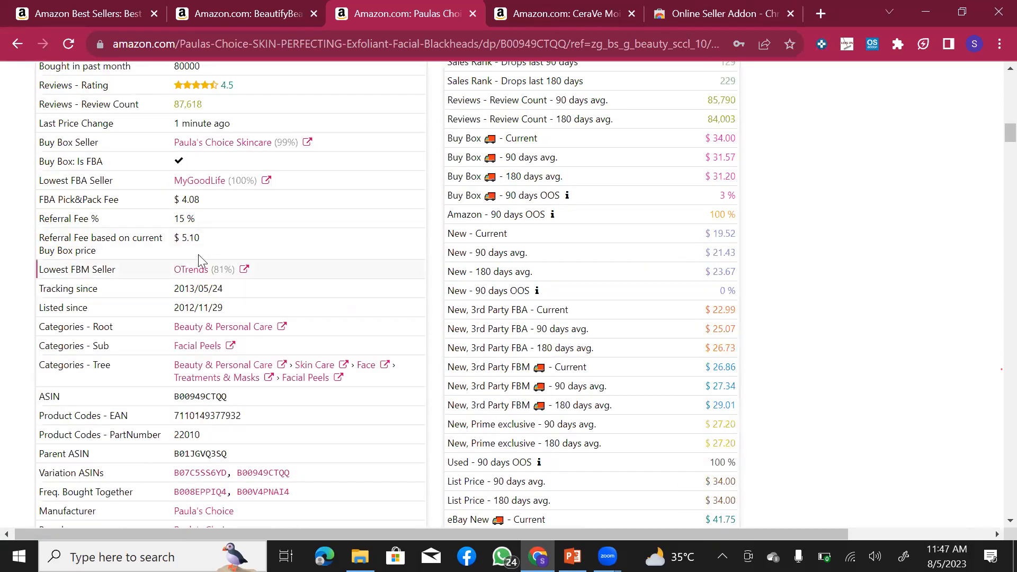
scroll(201, 262, up, 3)
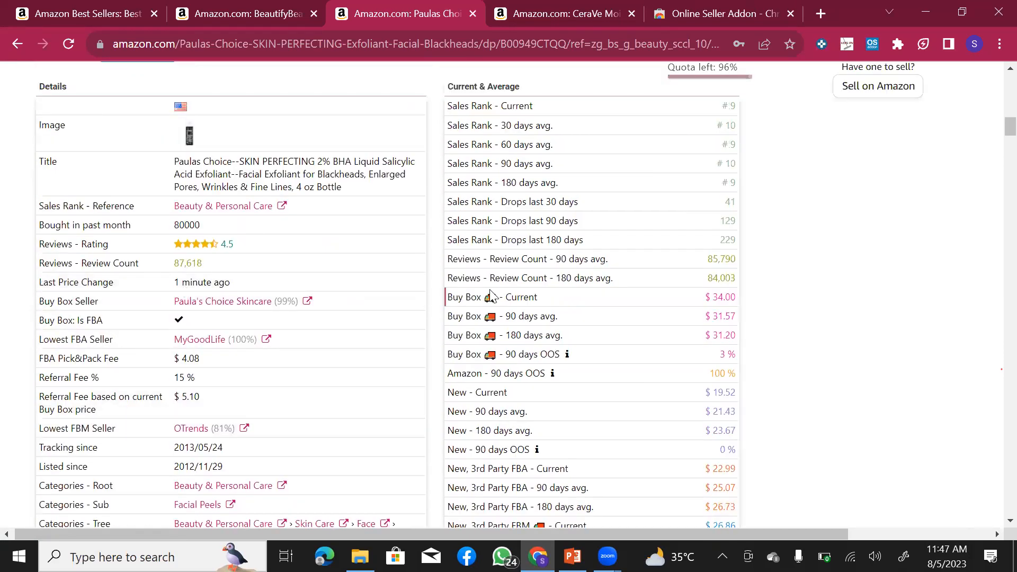
- Review the Buy Box, third-party FBA and FBM, eBay and new offer count averages in Keepa's product details
scroll(490, 295, up, 4)
scroll(281, 413, down, 6)
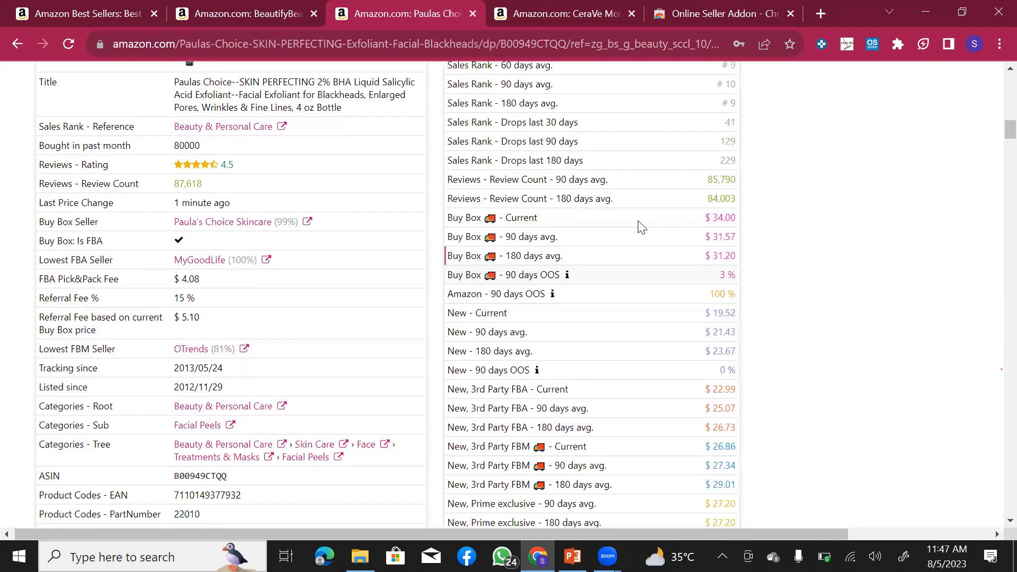
scroll(627, 227, up, 5)
scroll(630, 233, down, 5)
scroll(656, 329, down, 4)
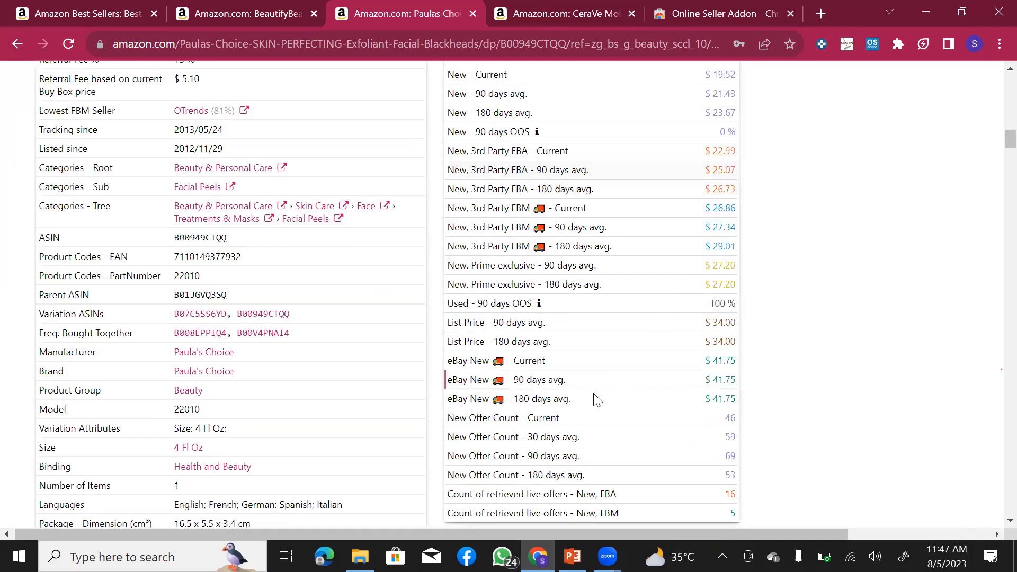
scroll(279, 274, up, 3)
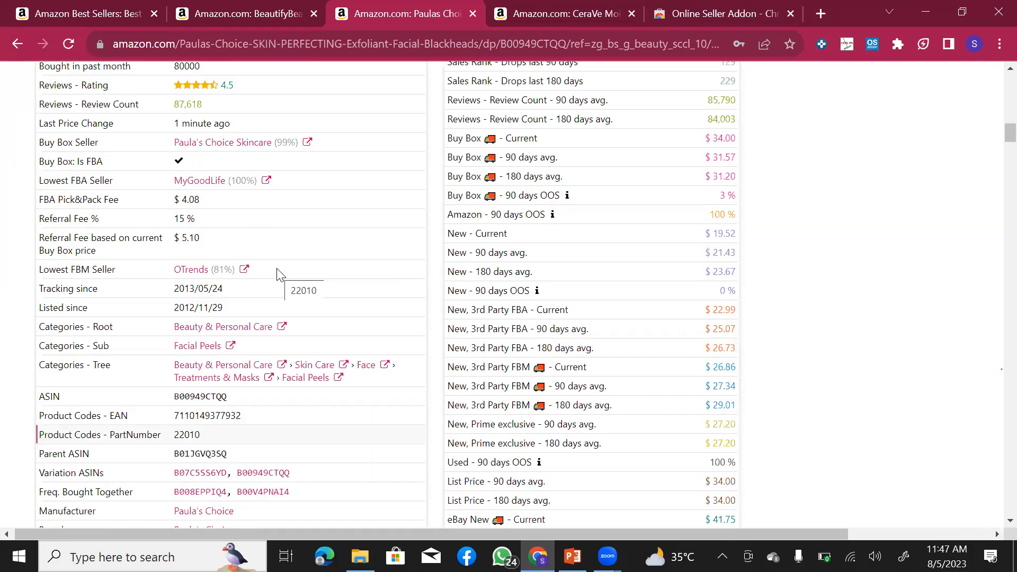
- Open the exfoliant's Buy Box Statistics in Keepa and look through the sellers' win percentages and average prices
scroll(279, 274, up, 3)
scroll(206, 233, up, 3)
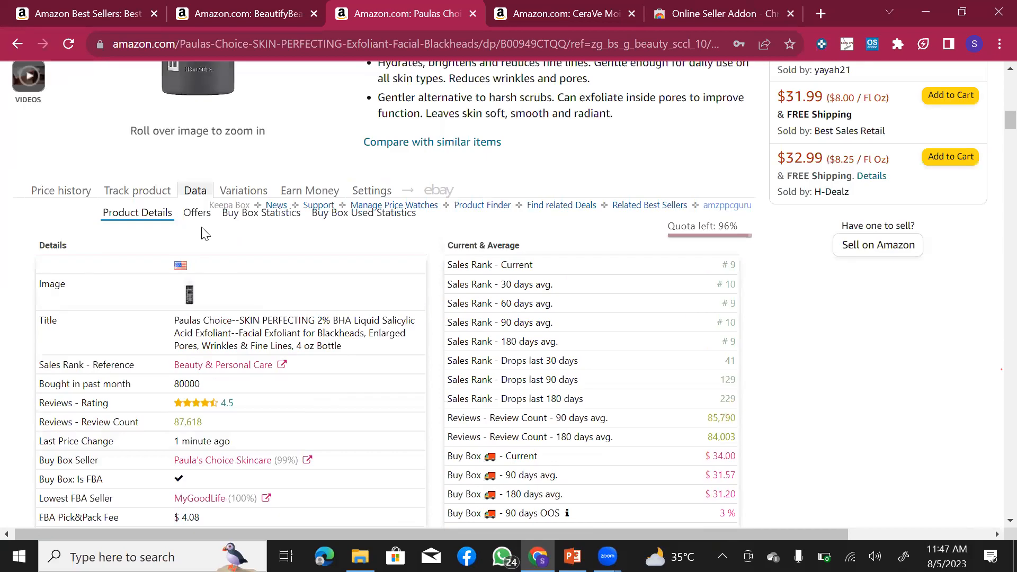
click(272, 217)
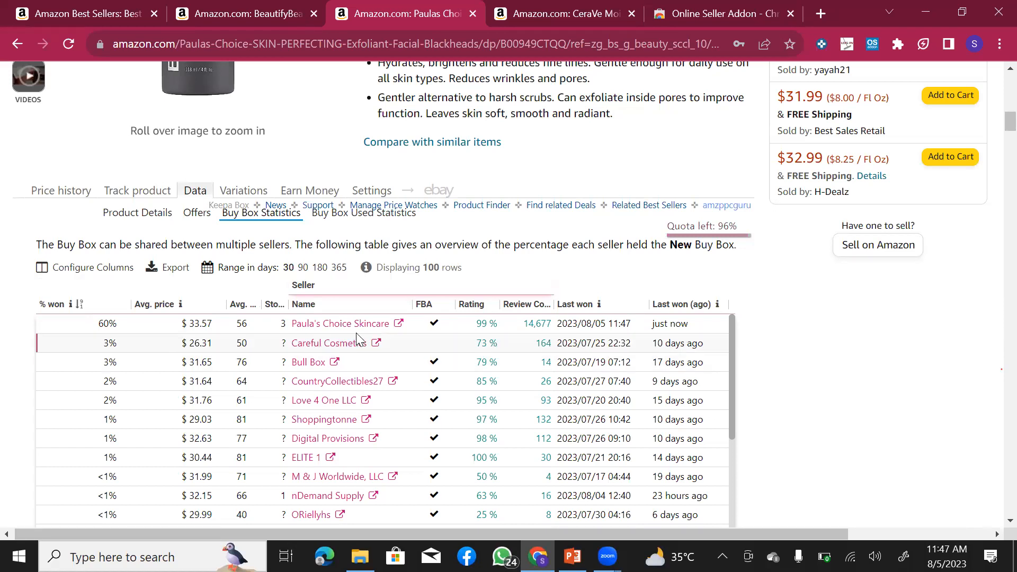
scroll(371, 335, down, 2)
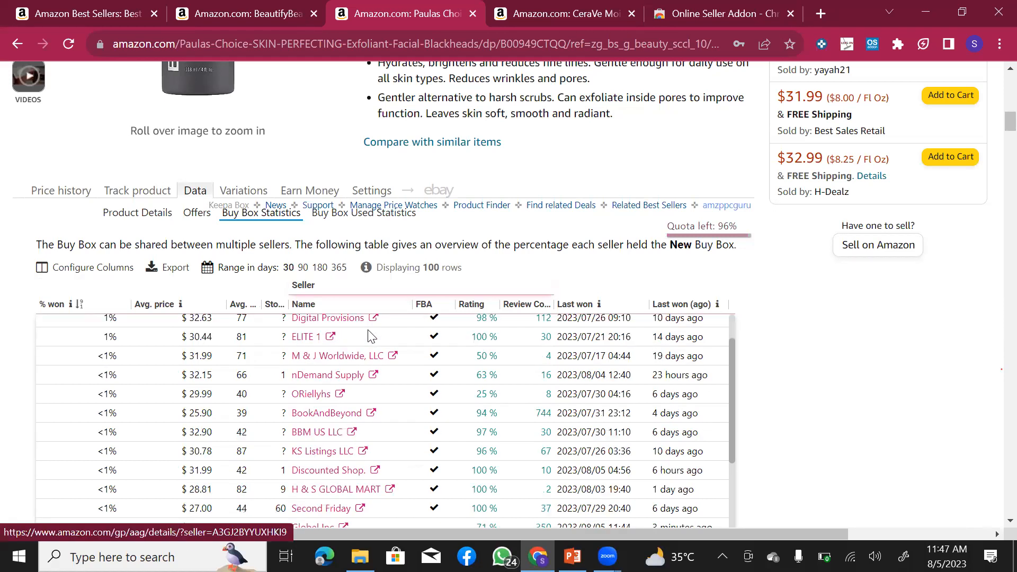
scroll(371, 335, down, 3)
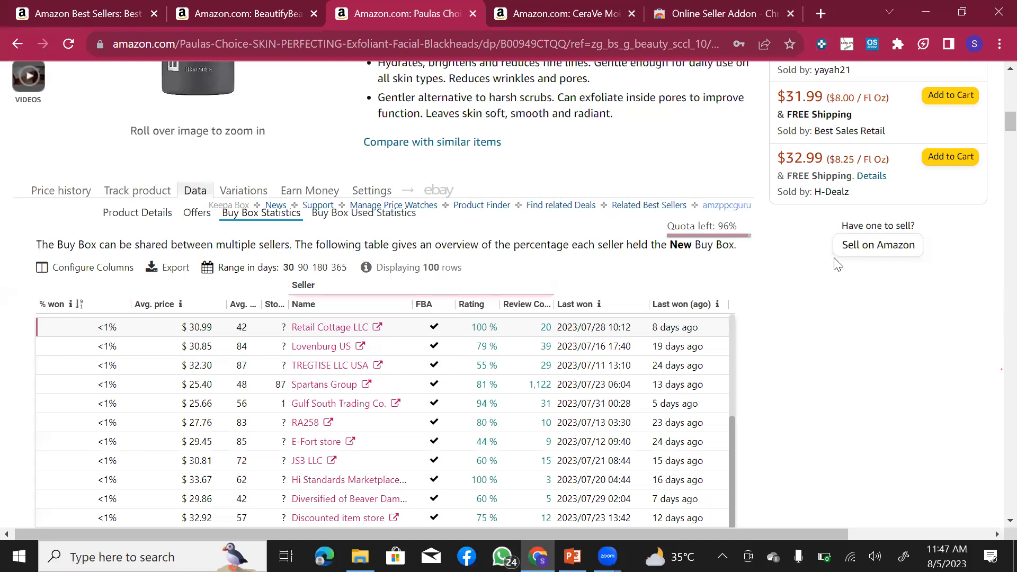
scroll(837, 264, down, 10)
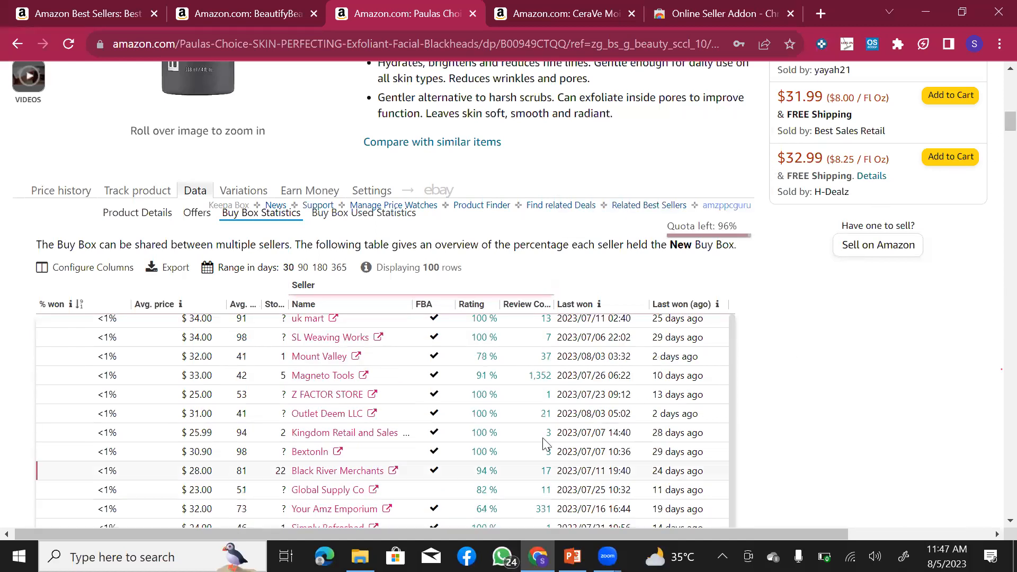
scroll(647, 411, up, 5)
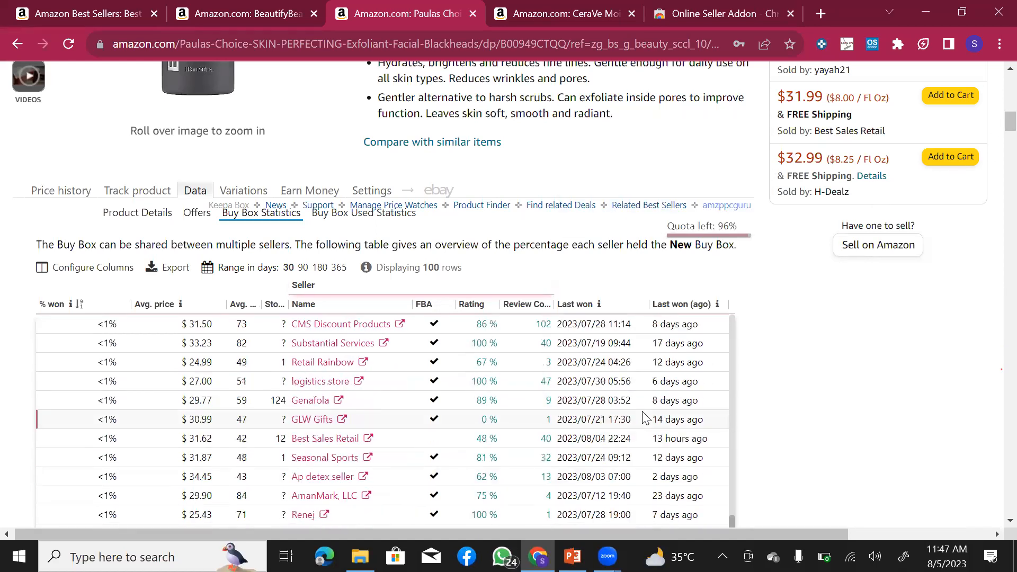
scroll(646, 418, up, 2)
scroll(646, 417, up, 5)
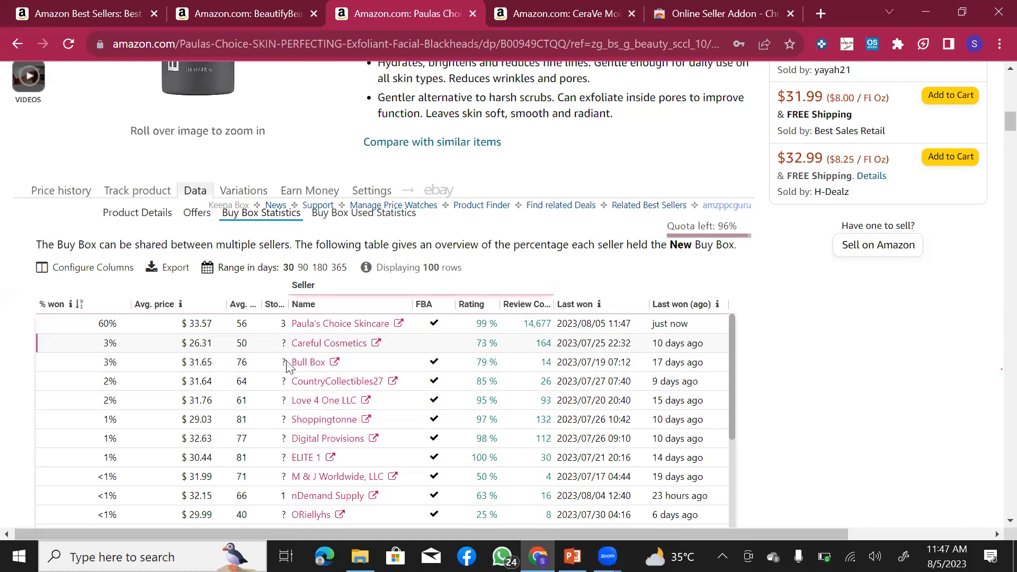
- Examine the Buy Box sellers' stock, FBA status, ratings and last-won times in the 30-day statistics table
scroll(466, 429, down, 3)
scroll(467, 430, down, 6)
scroll(529, 418, up, 10)
scroll(835, 376, down, 4)
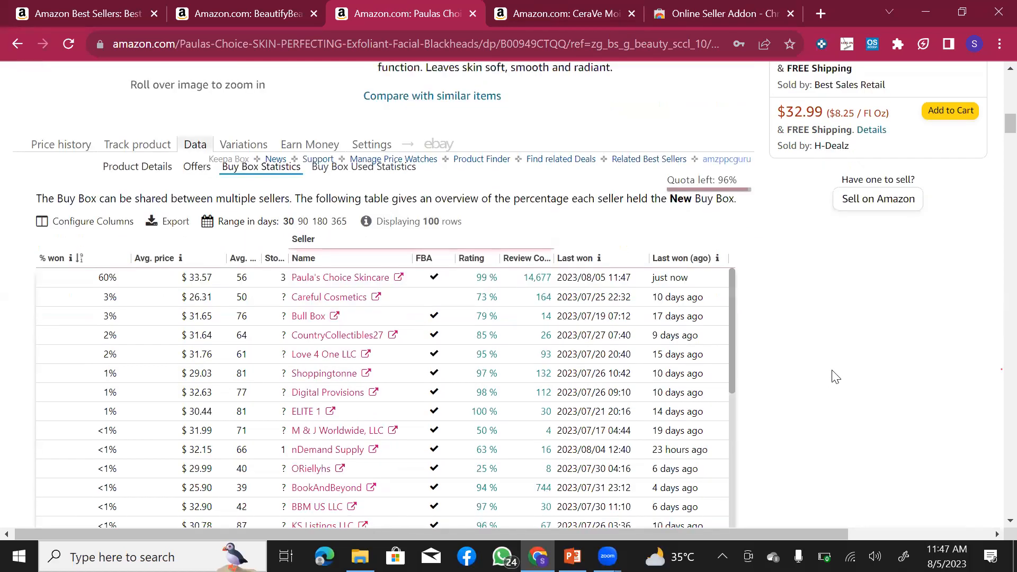
scroll(835, 376, down, 1)
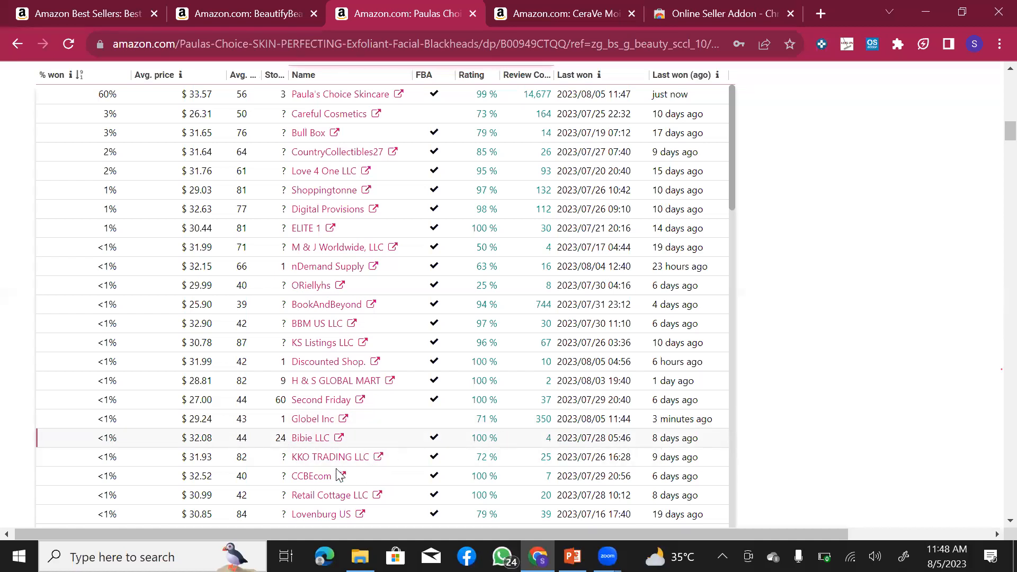
scroll(281, 384, down, 3)
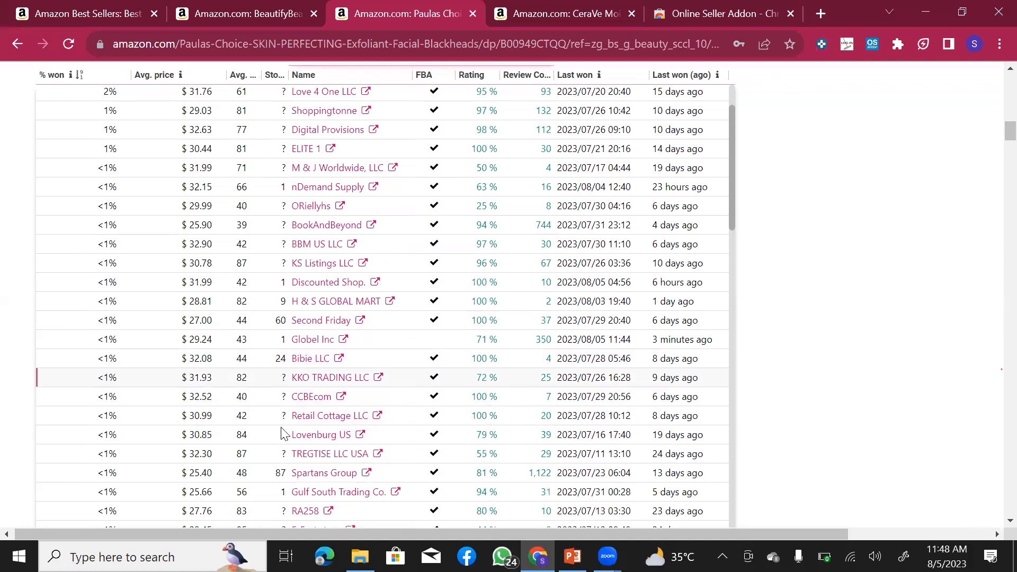
scroll(310, 443, down, 4)
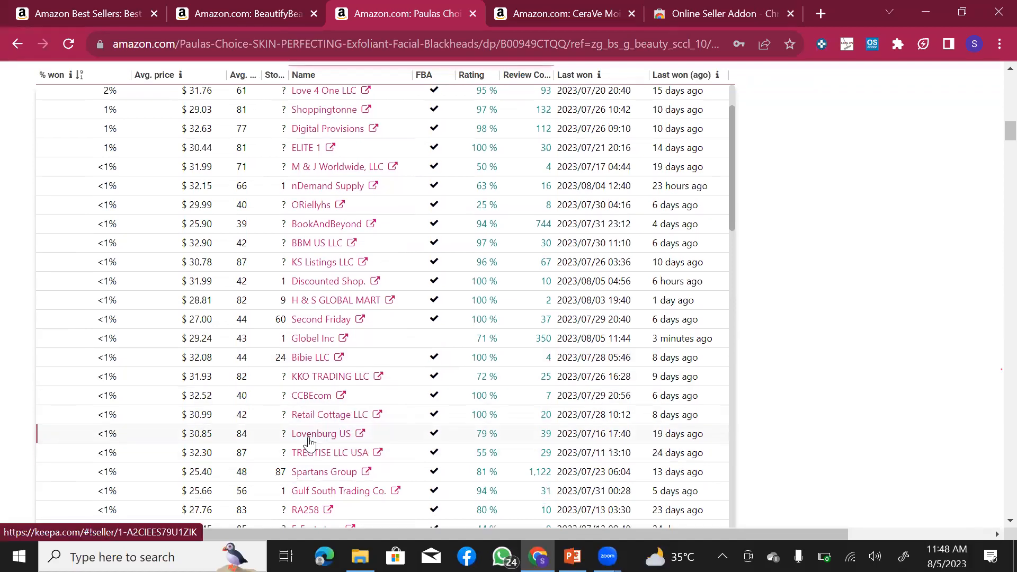
scroll(473, 322, up, 2)
scroll(473, 322, up, 4)
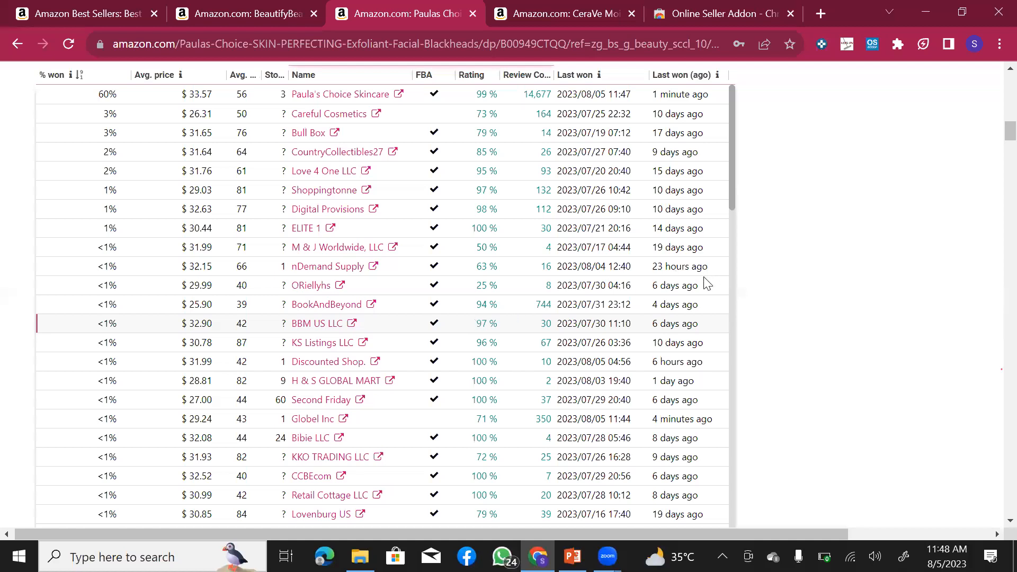
scroll(705, 281, up, 6)
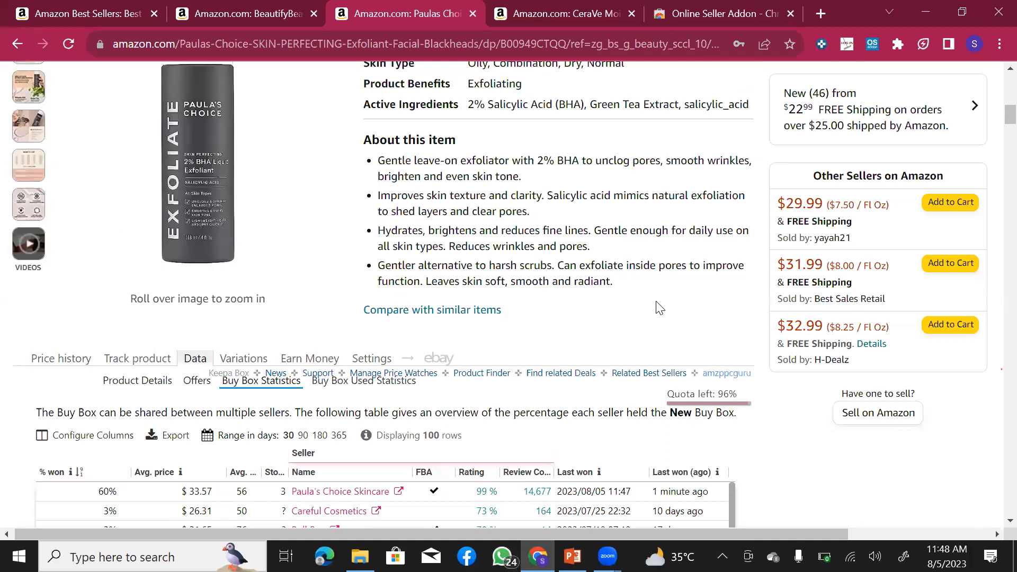
scroll(179, 249, down, 3)
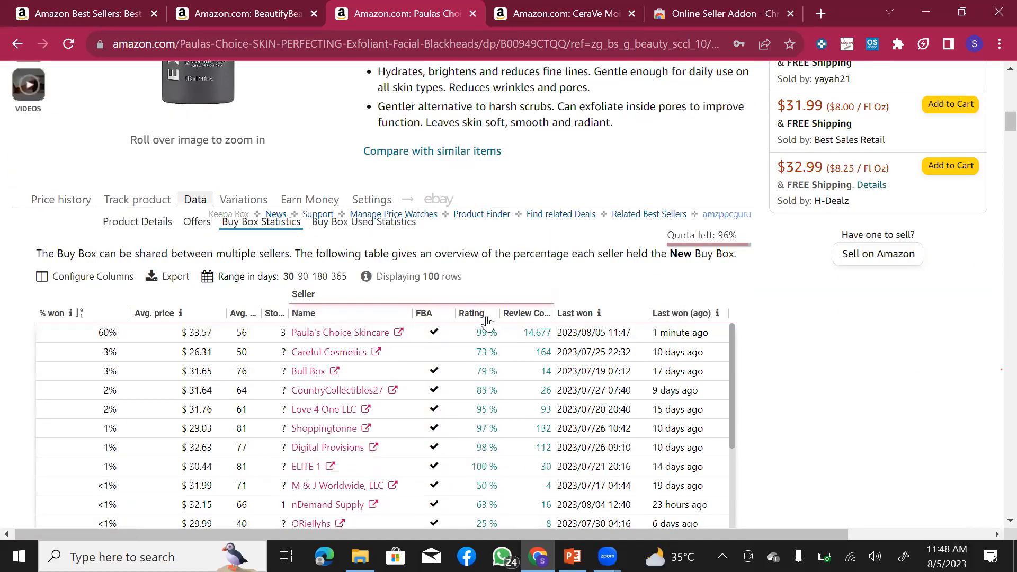
- Open the exfoliant's Offers data in Keepa and review each offer's price history, stock and units sold, including the totals
click(186, 225)
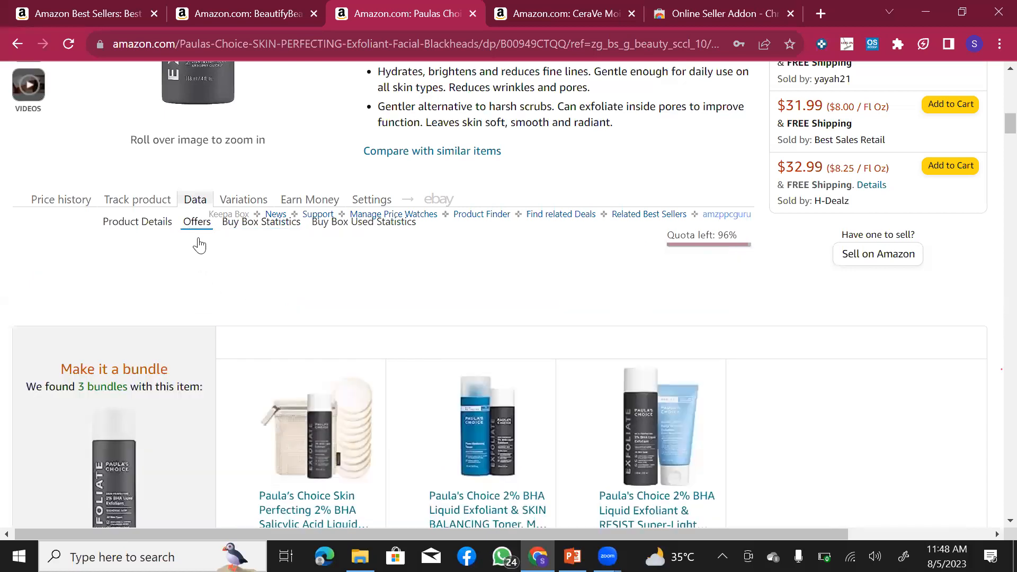
scroll(476, 339, down, 1)
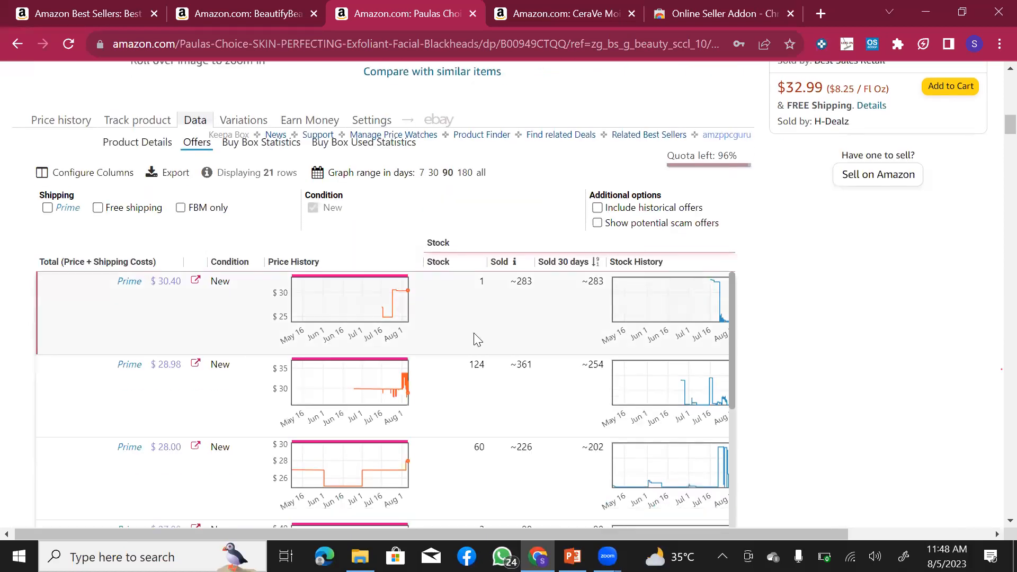
scroll(503, 349, down, 10)
scroll(443, 284, up, 10)
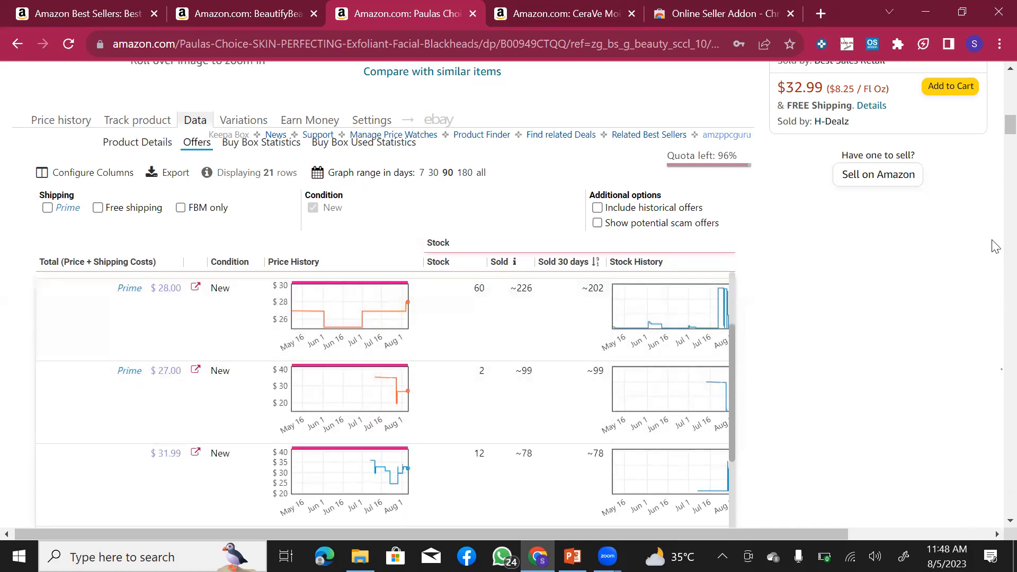
scroll(996, 146, down, 2)
scroll(996, 146, down, 4)
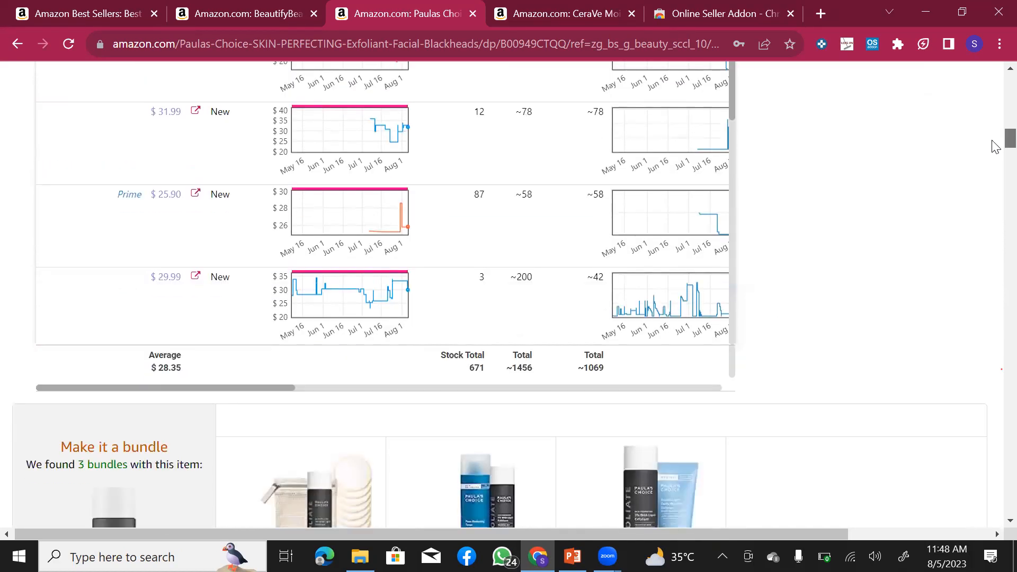
scroll(1001, 143, up, 2)
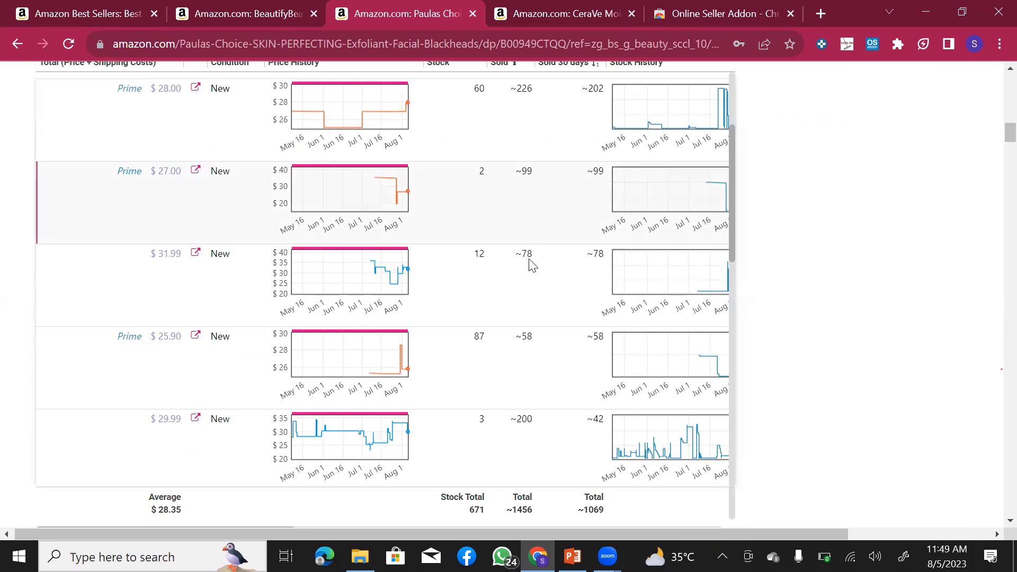
- Examine the remaining offers in Keepa's Offers table, comparing each one's price history, stock, units sold and 30-day sales
scroll(530, 413, down, 2)
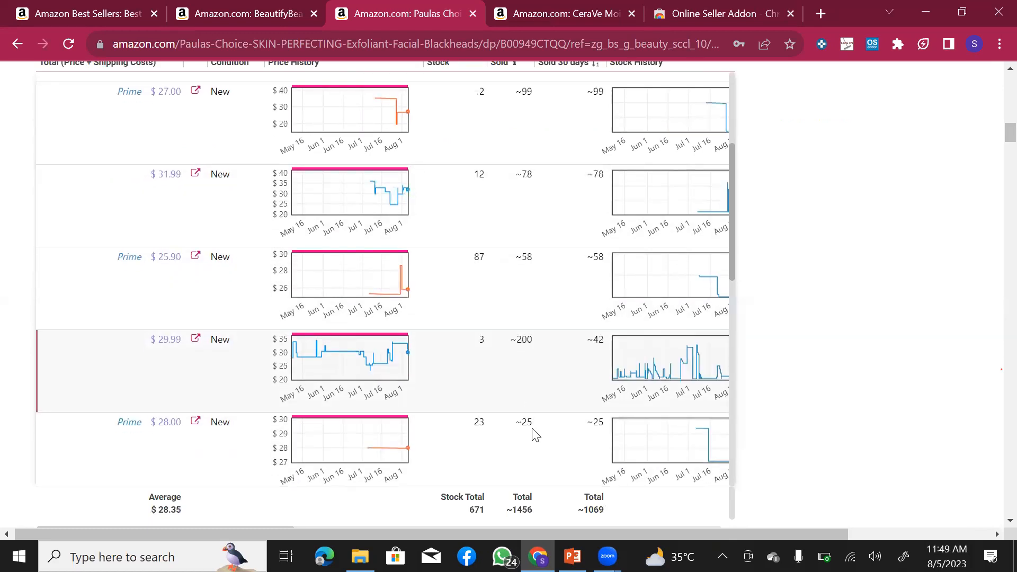
scroll(530, 414, down, 1)
scroll(533, 398, down, 1)
scroll(535, 408, down, 6)
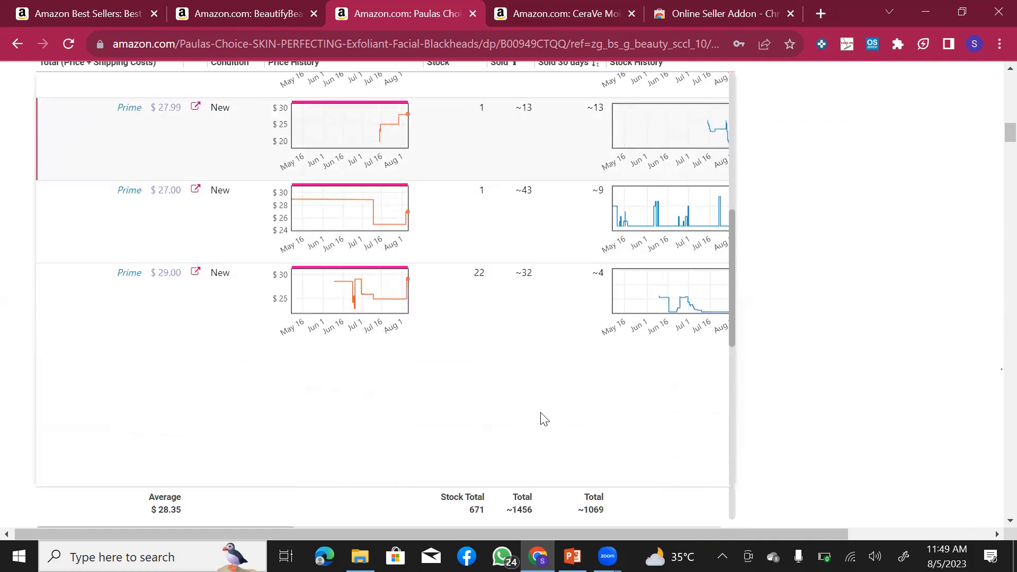
scroll(588, 318, down, 3)
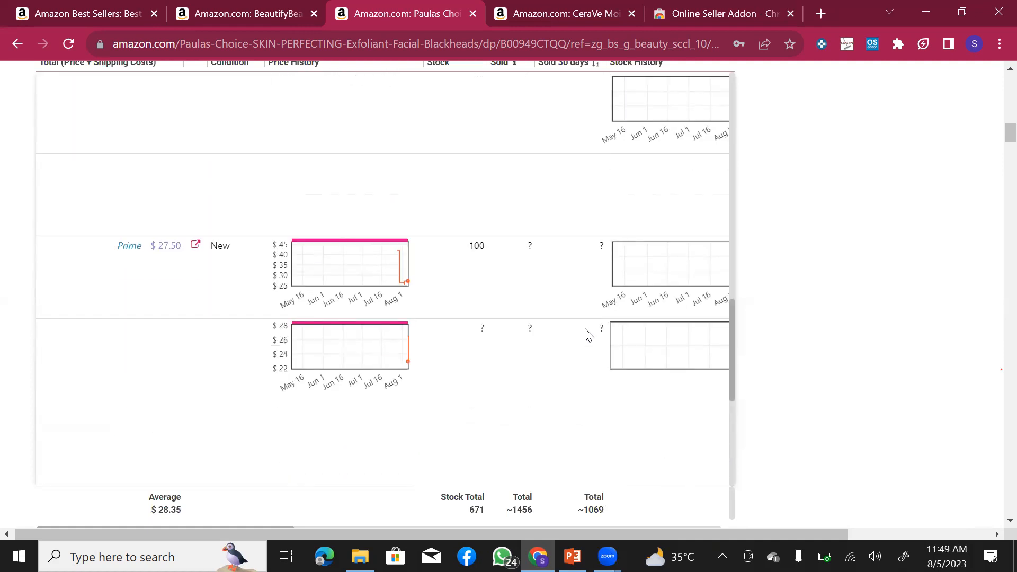
scroll(586, 339, down, 6)
scroll(582, 313, down, 3)
scroll(578, 318, up, 8)
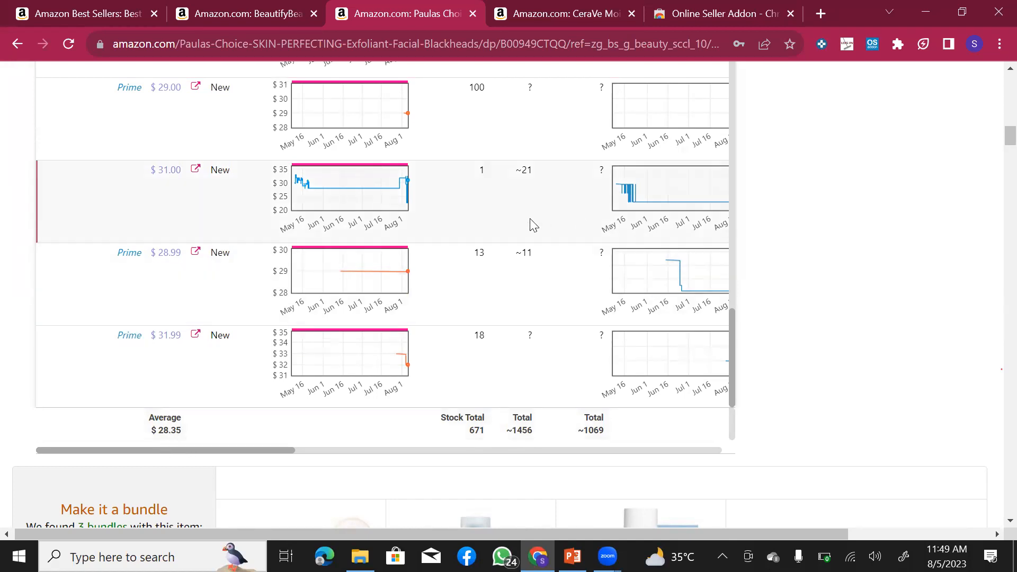
scroll(527, 249, up, 5)
scroll(525, 259, up, 10)
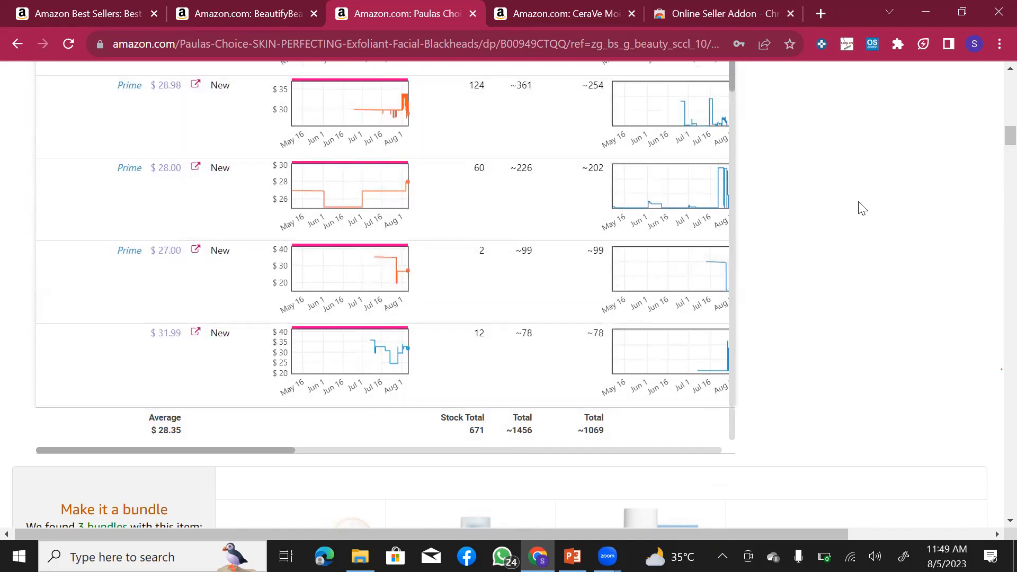
scroll(996, 138, up, 5)
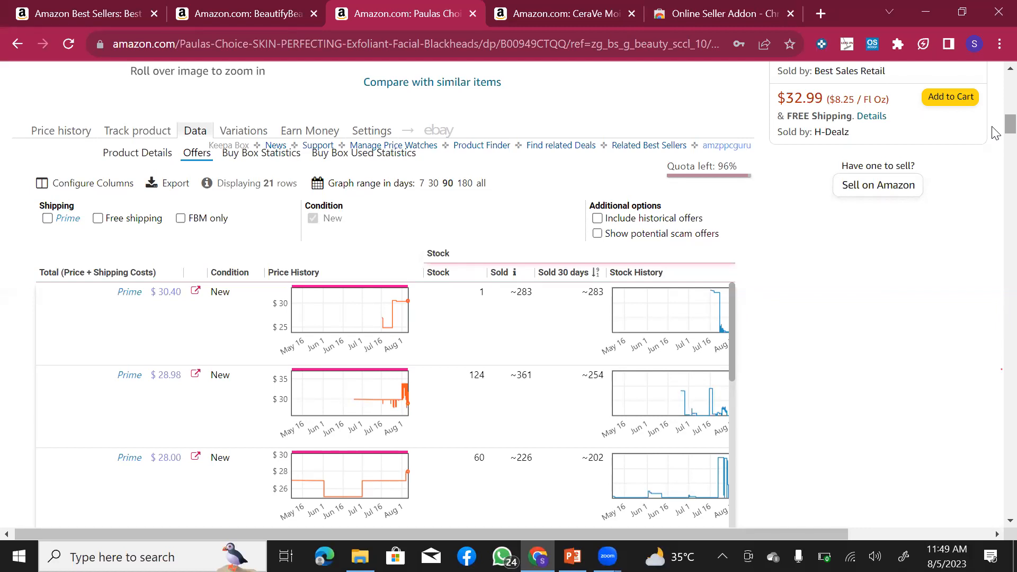
- Look over the exfoliant's listing, from its title, rank and price down to the other sellers and the Keepa section
scroll(800, 239, up, 7)
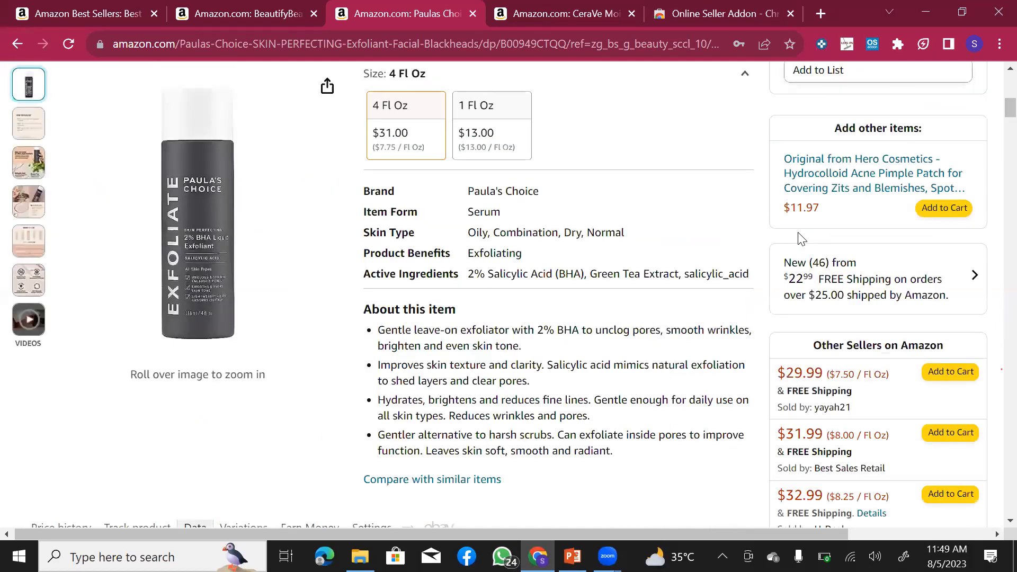
scroll(801, 238, up, 3)
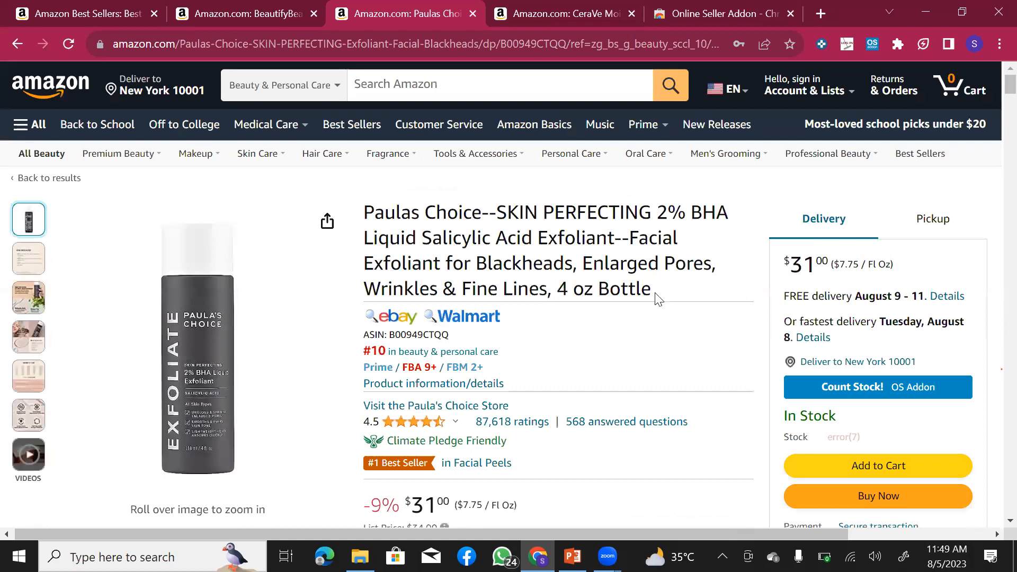
scroll(590, 286, down, 7)
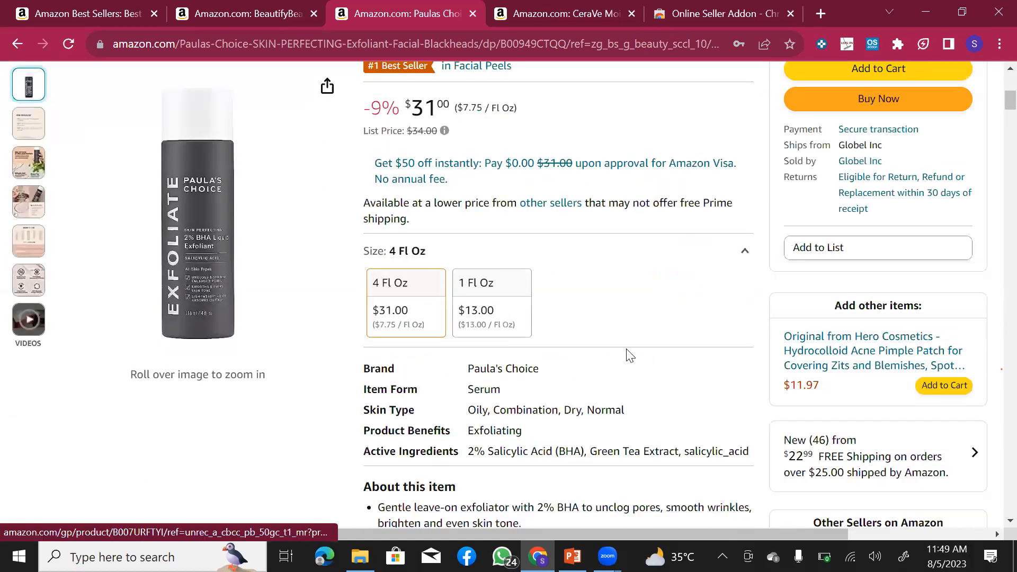
scroll(493, 286, down, 7)
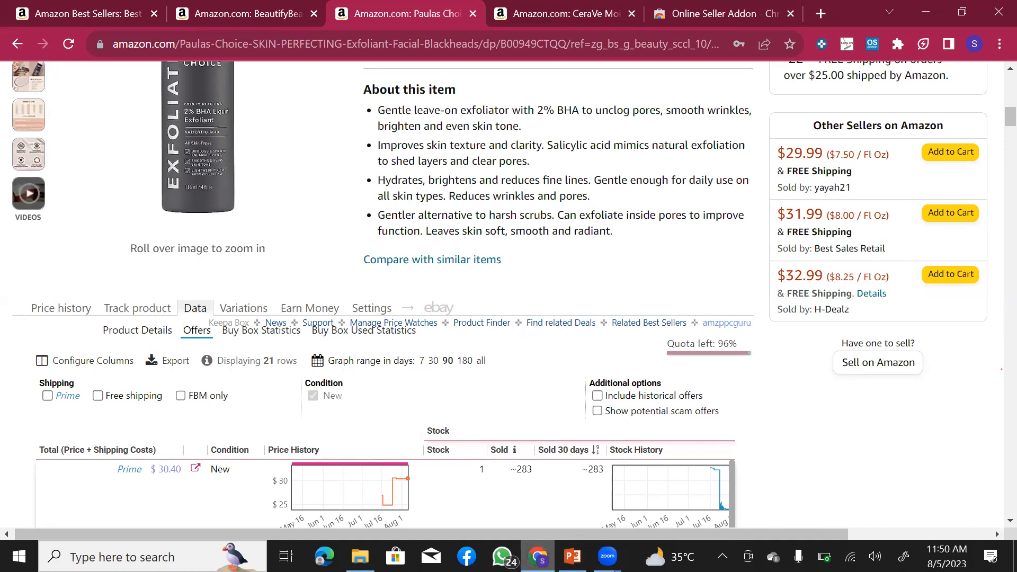
- Switch to the Internship Slides presentation in PowerPoint and show slide 12 with the continued product analysis checks
click(572, 557)
click(111, 471)
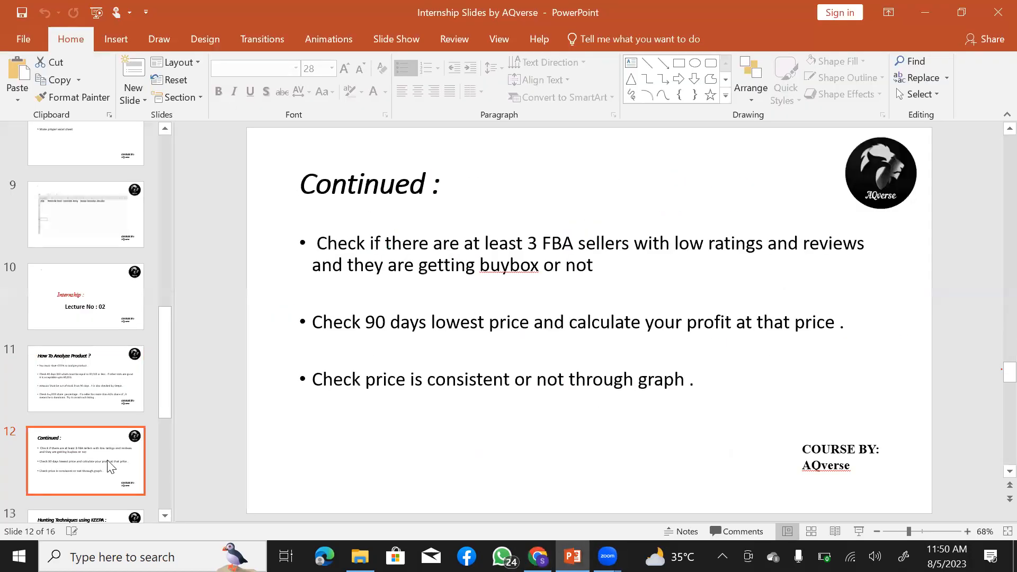